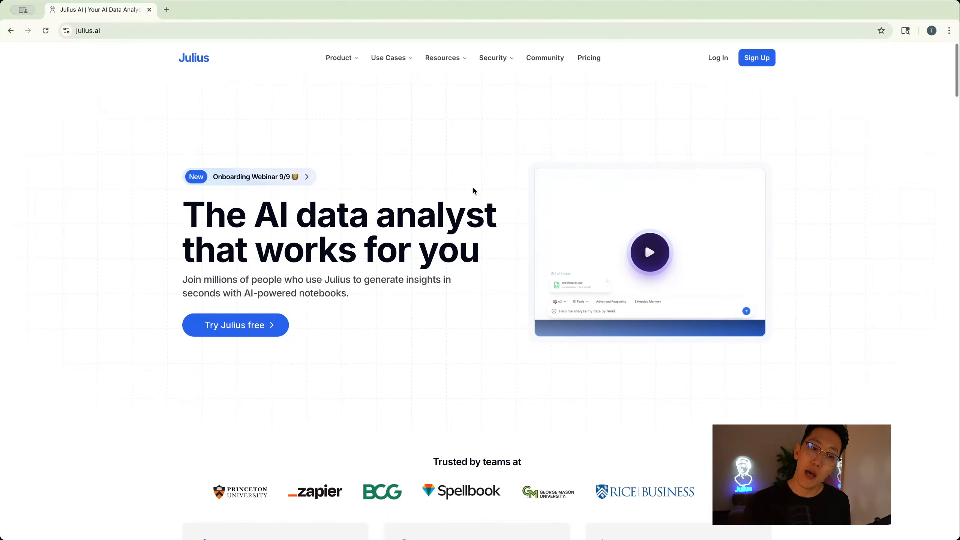
- Sign up for Julius using a Google account
scroll(453, 191, down, 8)
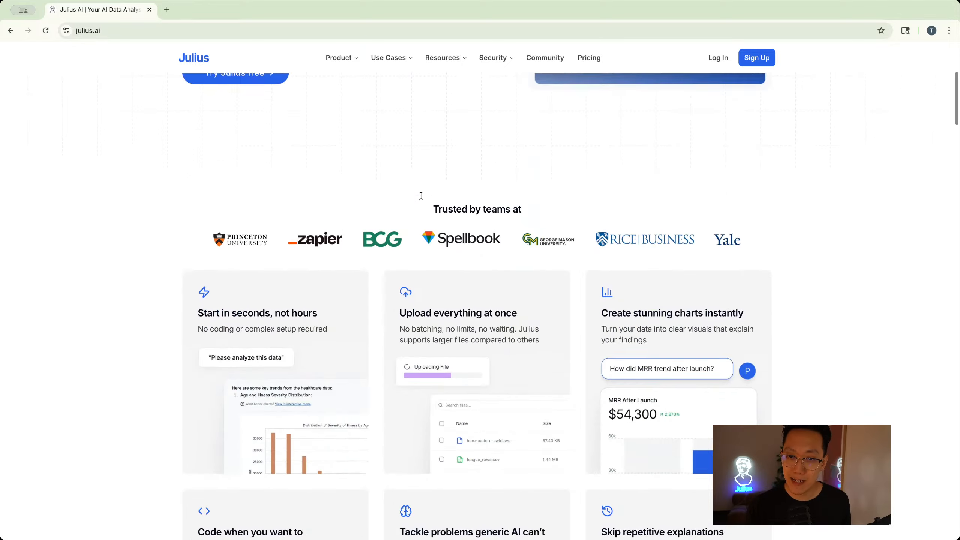
scroll(425, 201, up, 8)
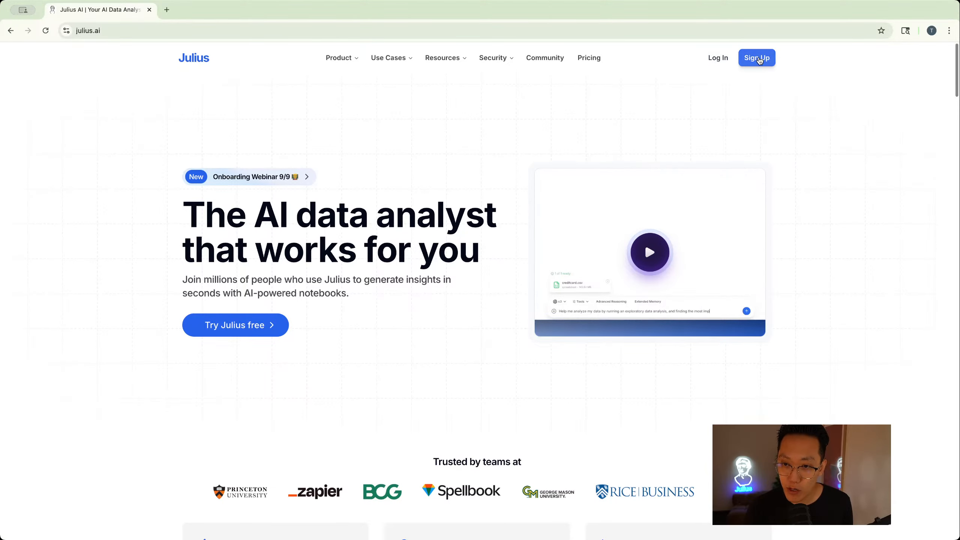
click(721, 59)
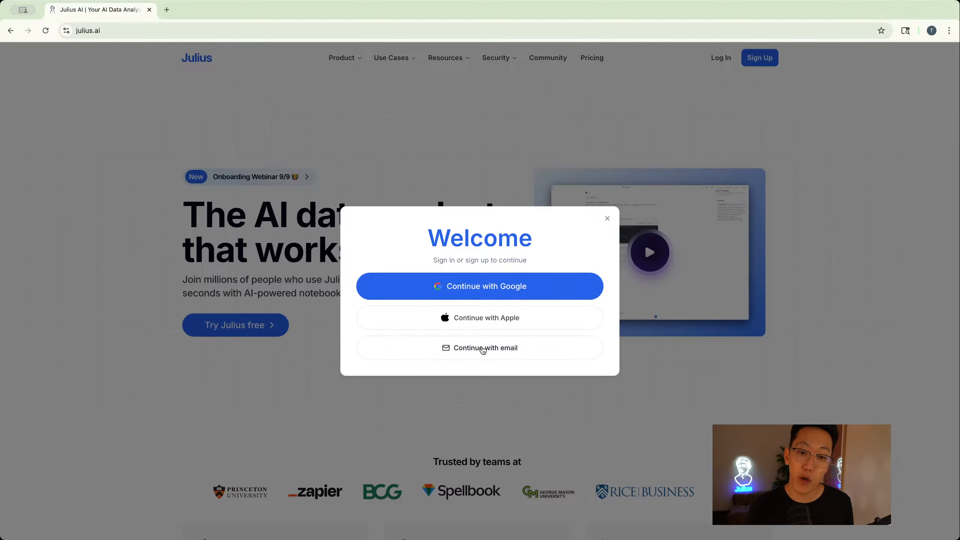
click(501, 296)
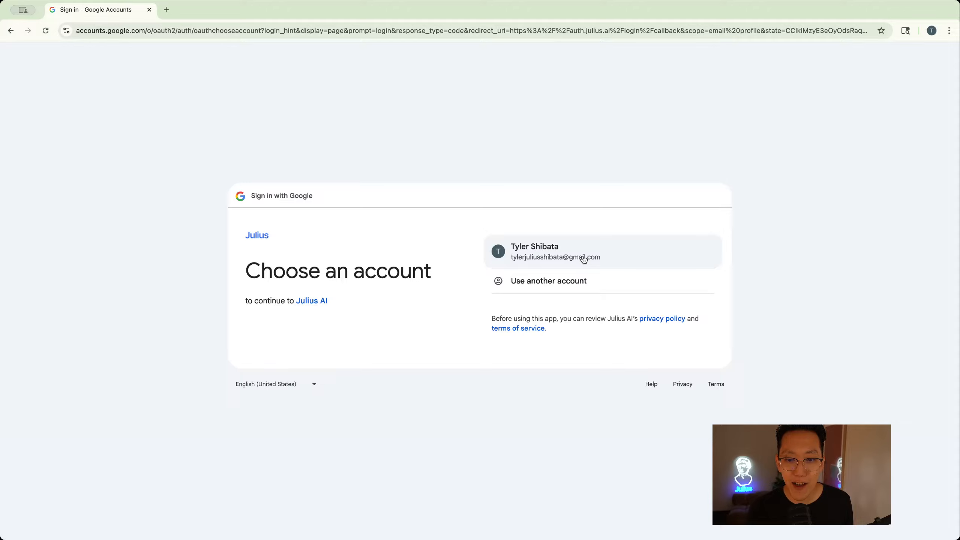
click(584, 258)
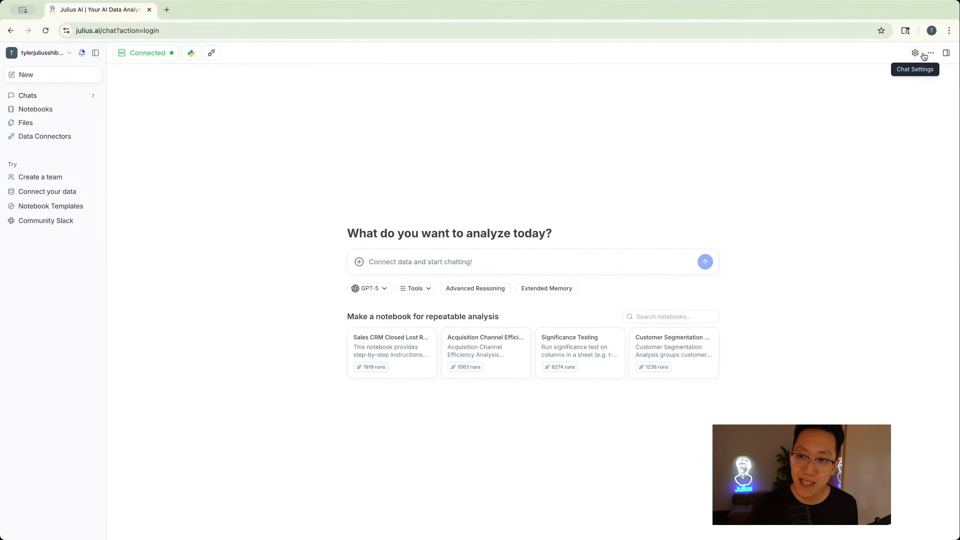
- Inspect the notebook side panel and the Julius resource monitor, closing each afterwards
click(947, 53)
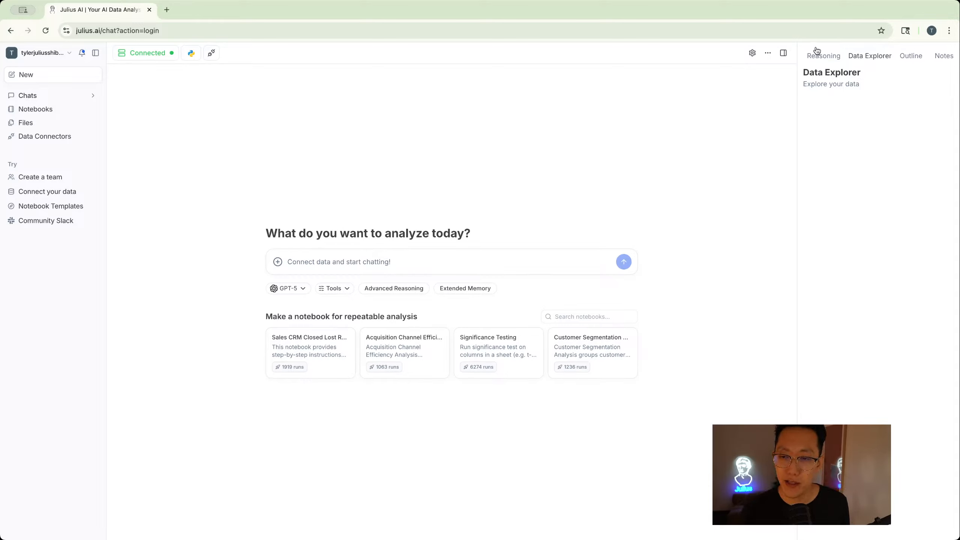
click(786, 55)
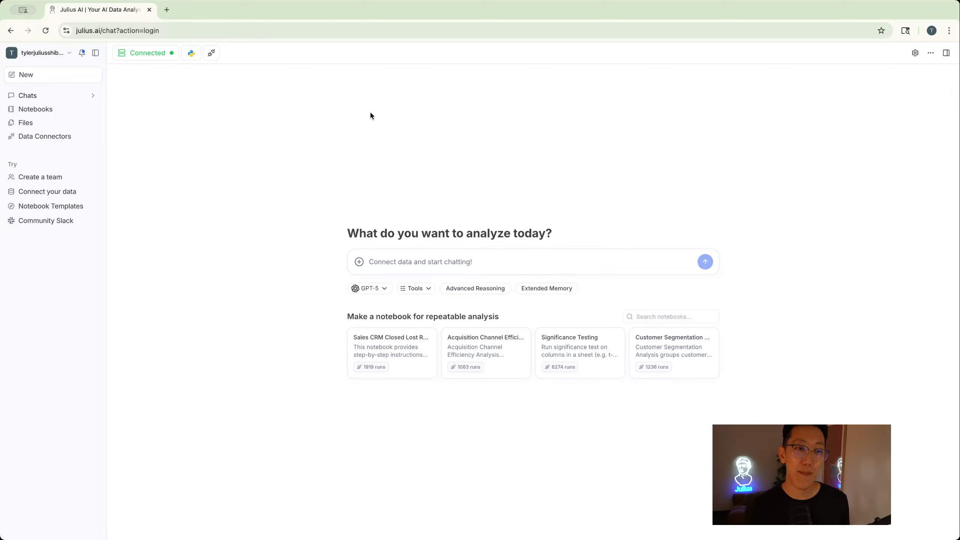
click(142, 53)
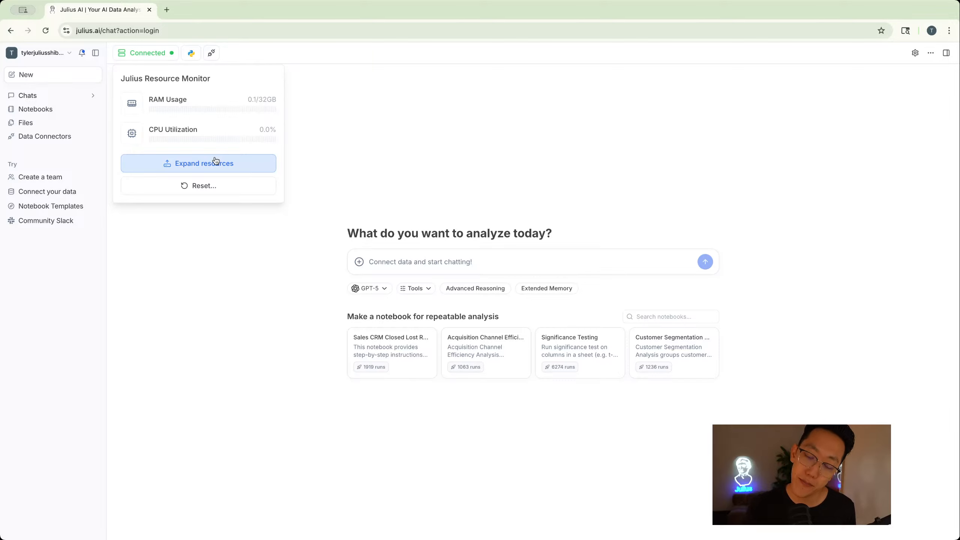
click(393, 174)
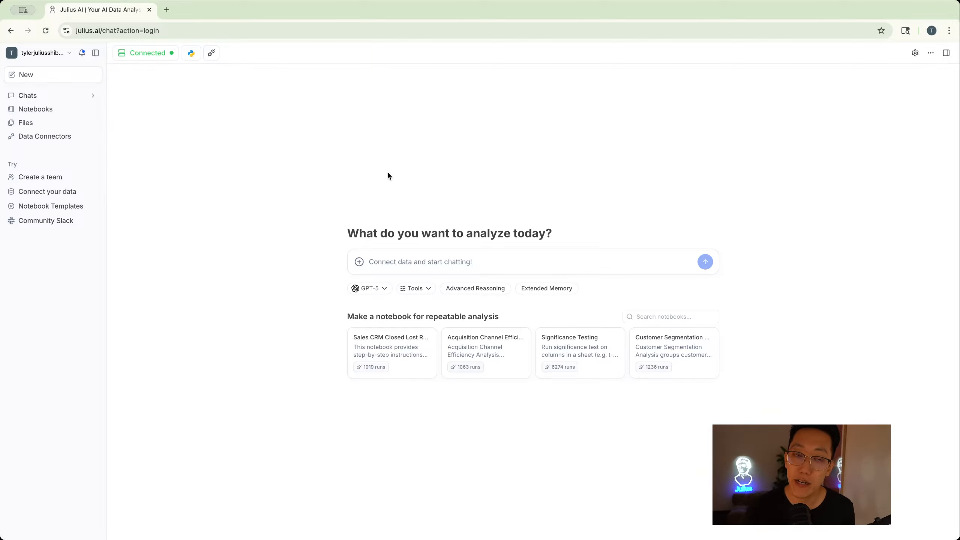
- Upload the file sales_transactions_updated_final from the notebooks_webinar folder to the chat
click(359, 263)
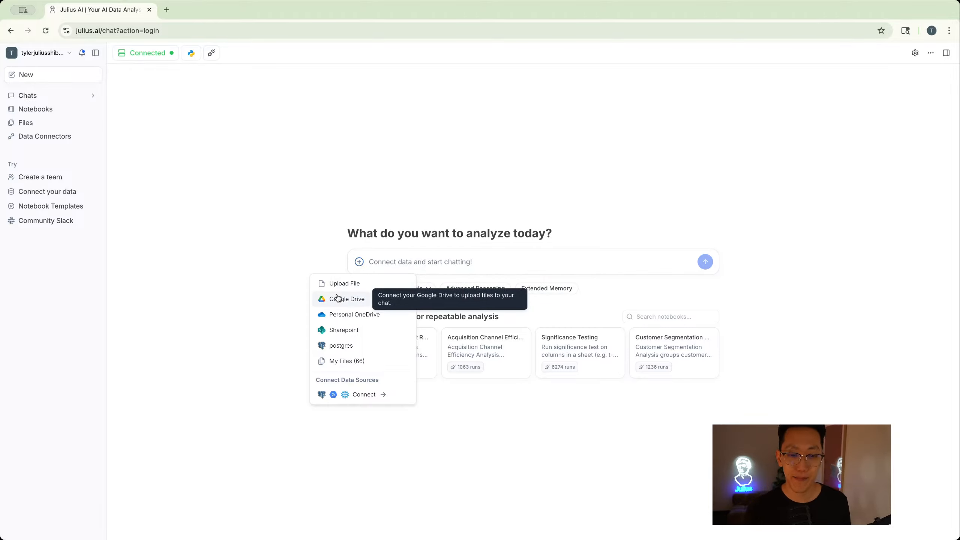
click(346, 284)
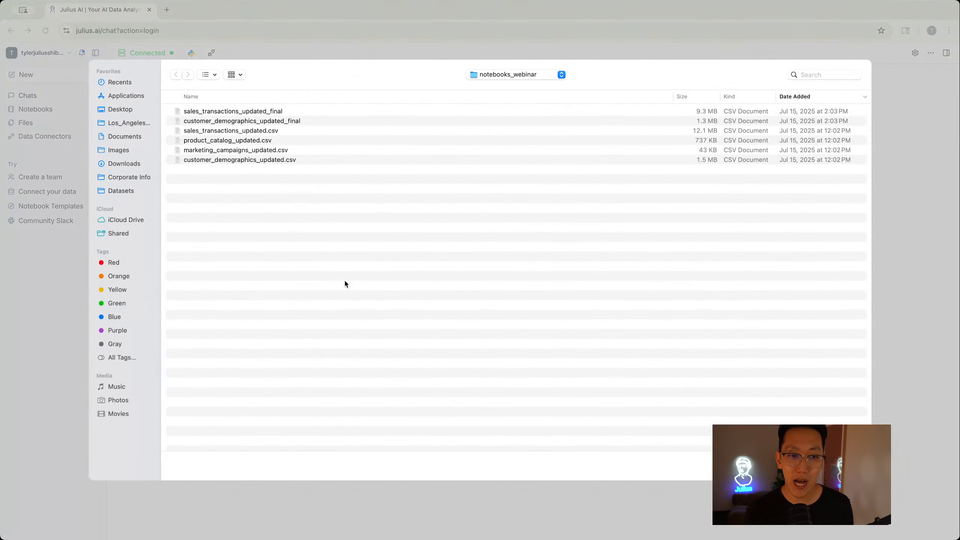
click(244, 112)
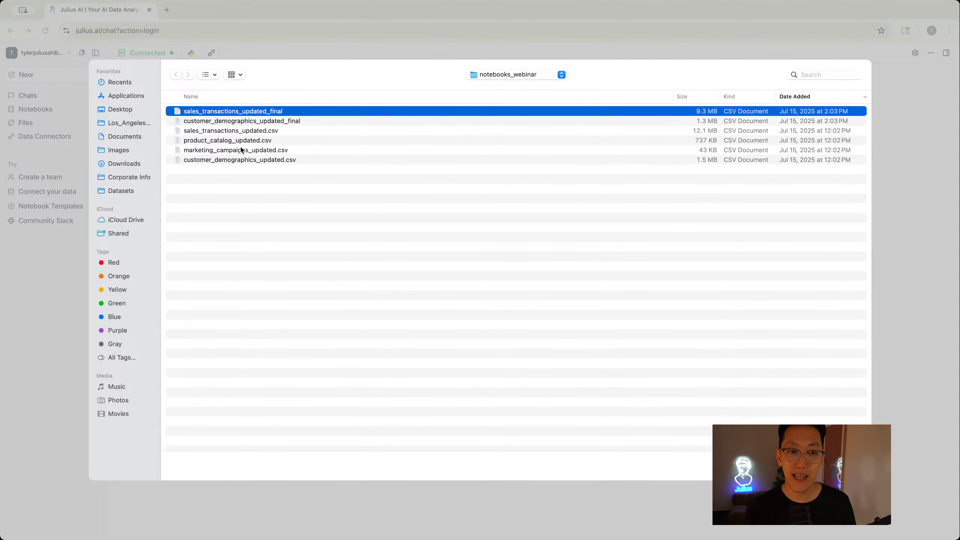
double_click(243, 111)
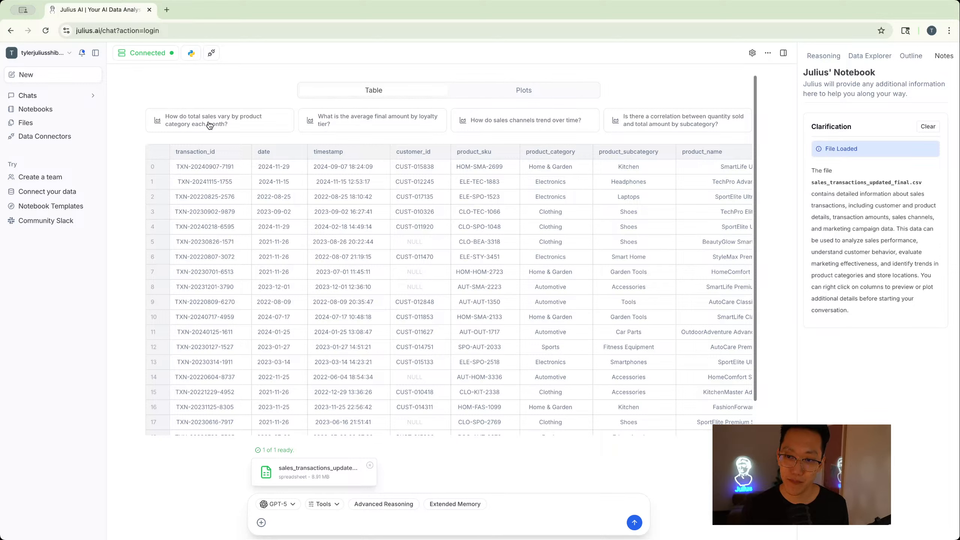
- Widen the Julius' Notebook side panel and read the file description
drag(797, 72, 641, 80)
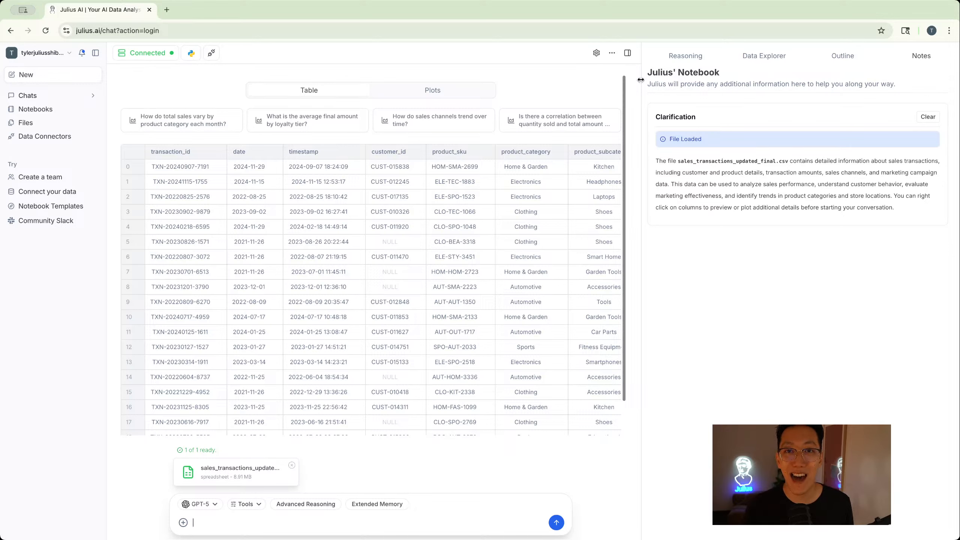
drag(661, 159, 709, 160)
click(733, 159)
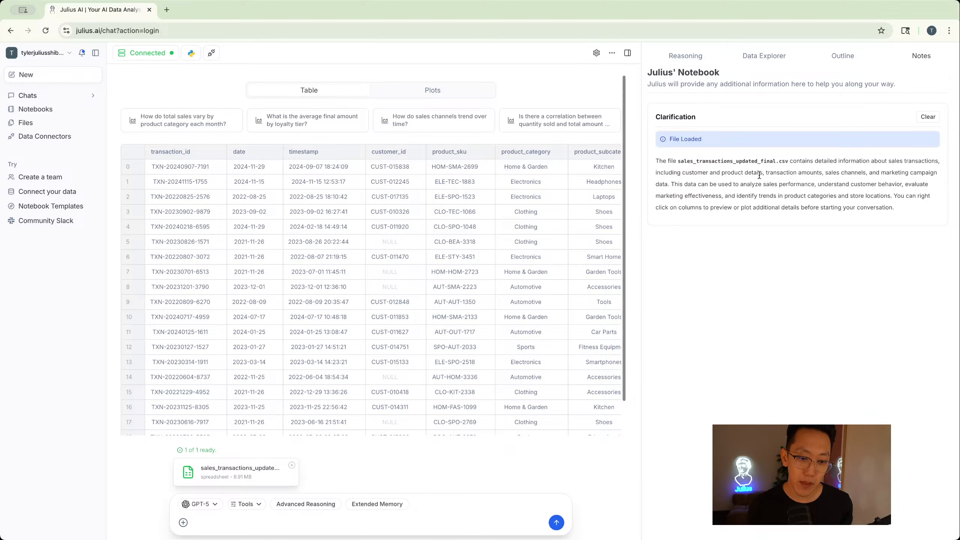
scroll(418, 214, down, 2)
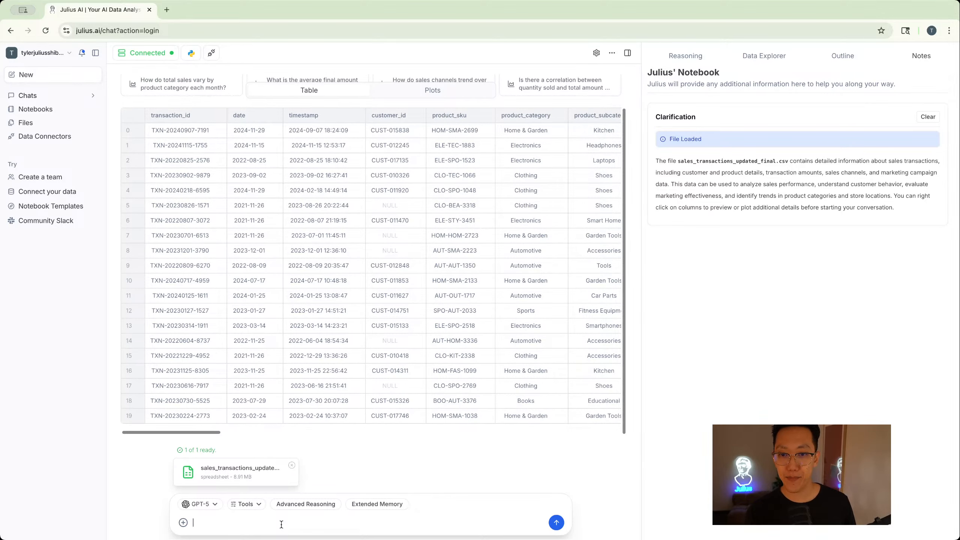
- Ask Julius "Can you show me sales over time?" and send the prompt
text(Can you )
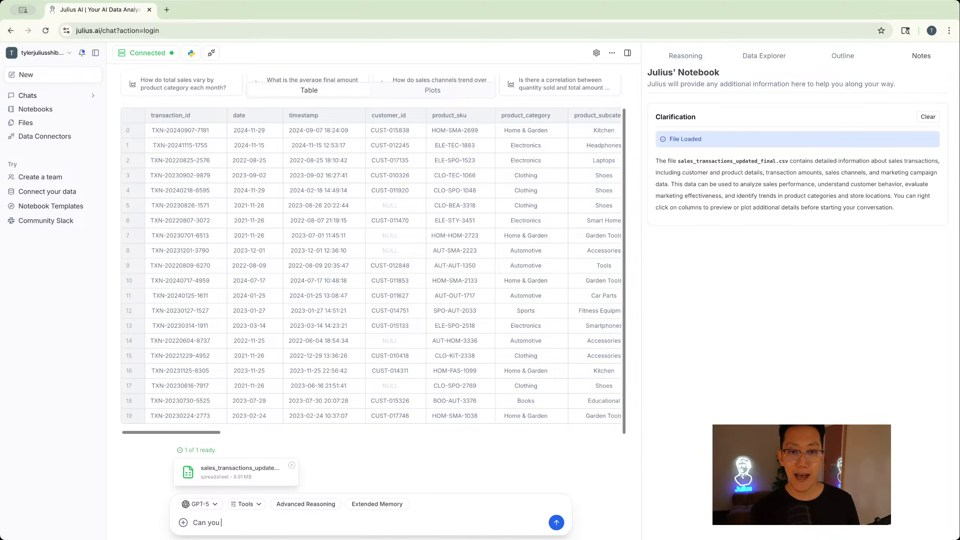
text(show me sales ov)
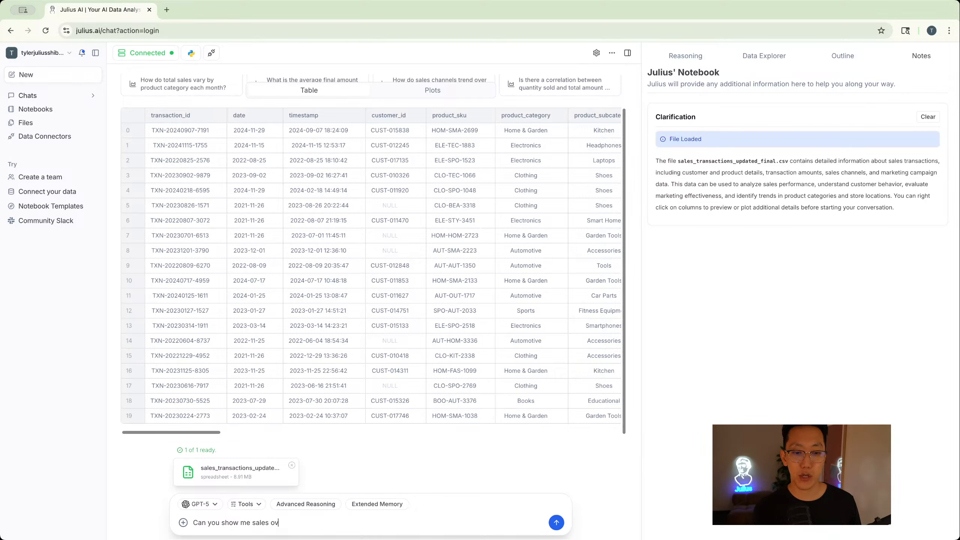
text(er time?)
key(Return)
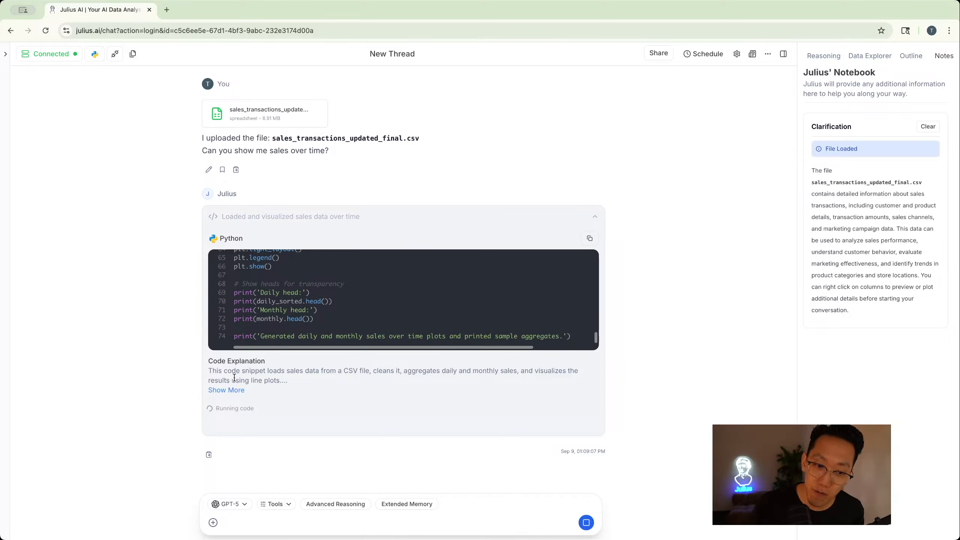
- Expand the full code explanation of the generated Python script
click(231, 391)
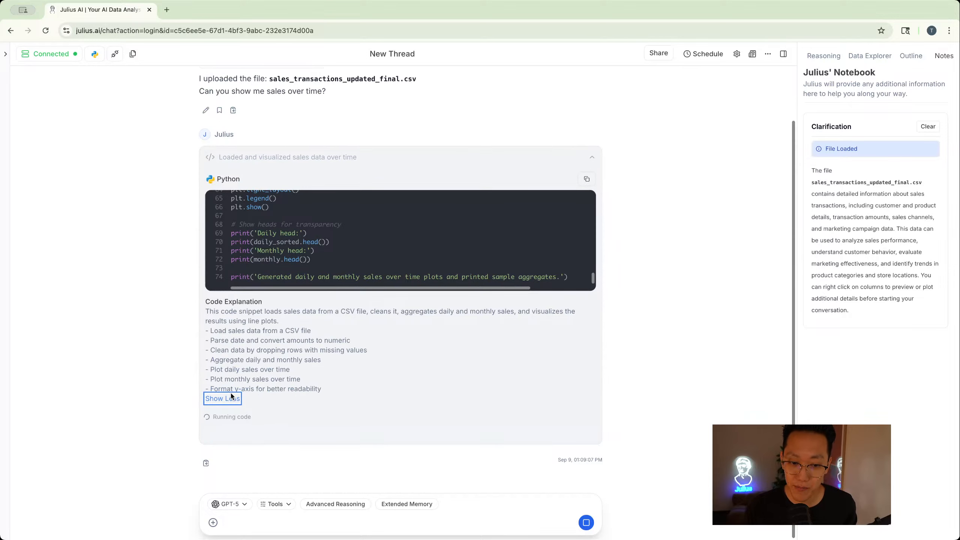
drag(354, 390, 302, 376)
click(242, 327)
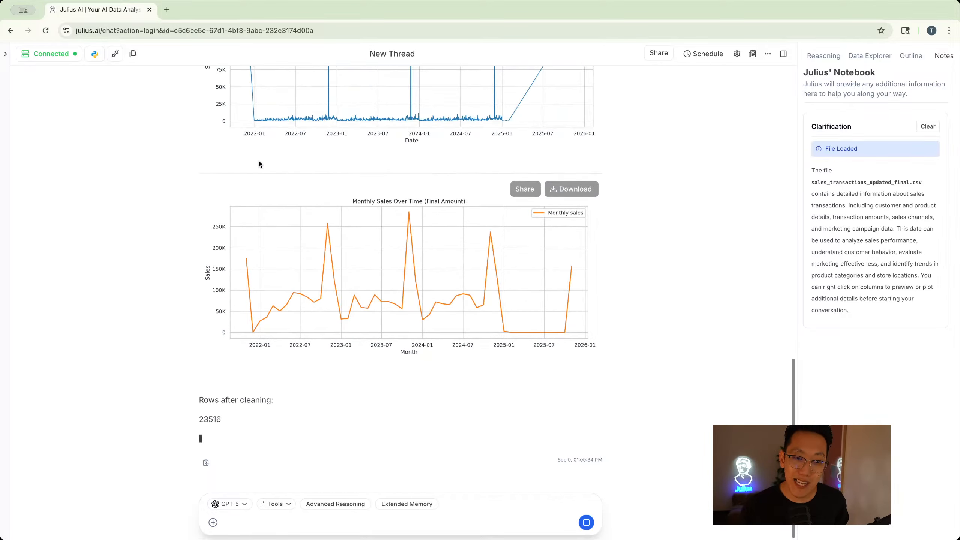
- Review the generated tables and the daily and monthly sales charts in the response
scroll(246, 207, up, 20)
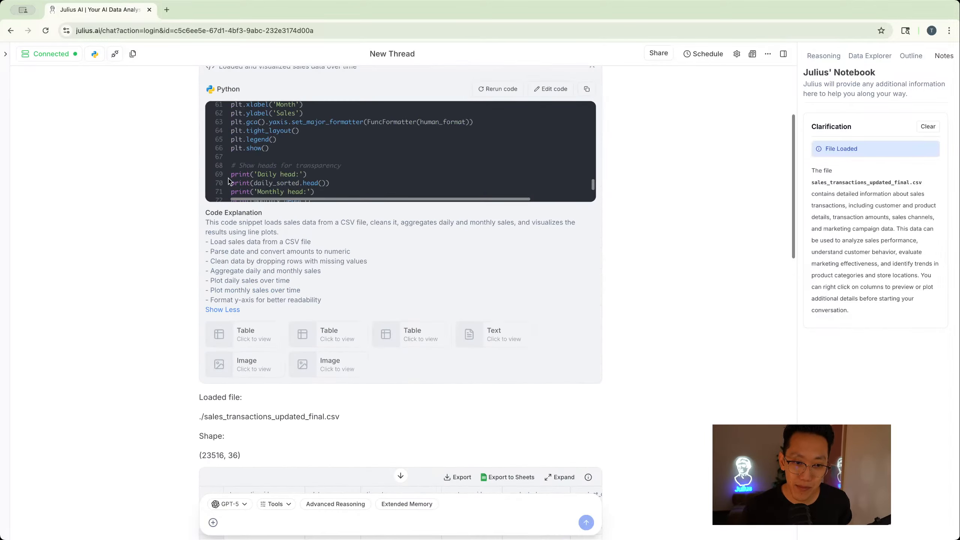
scroll(242, 321, down, 5)
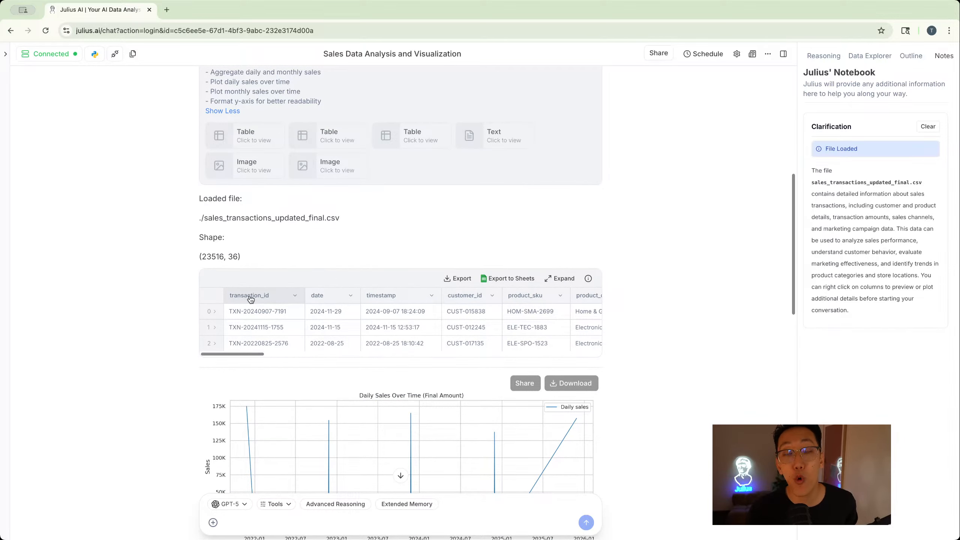
scroll(252, 298, down, 3)
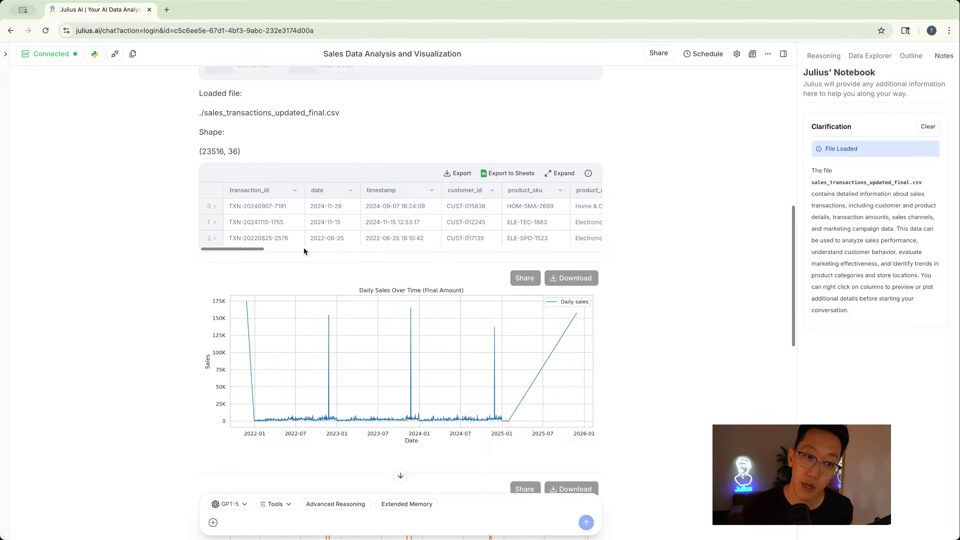
scroll(303, 246, down, 1)
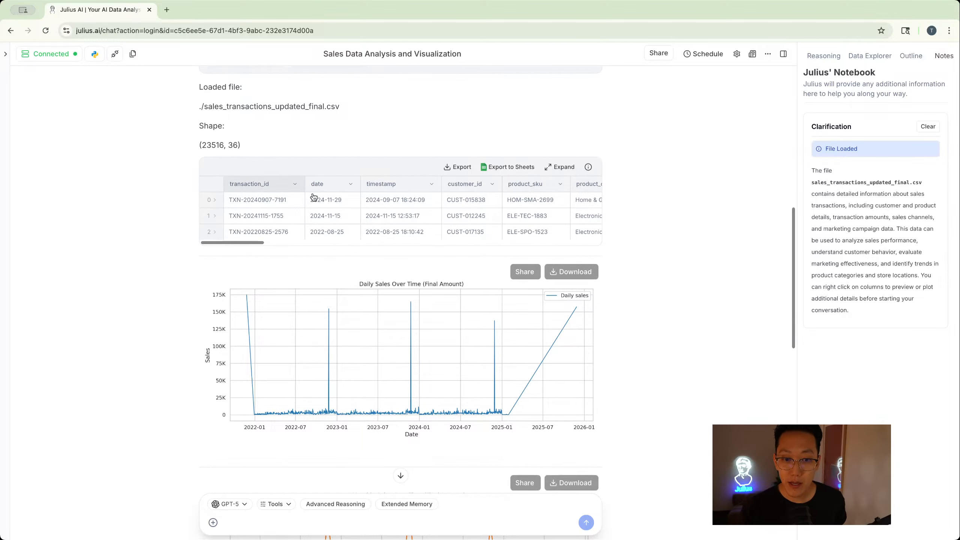
scroll(310, 279, down, 1)
scroll(311, 279, down, 3)
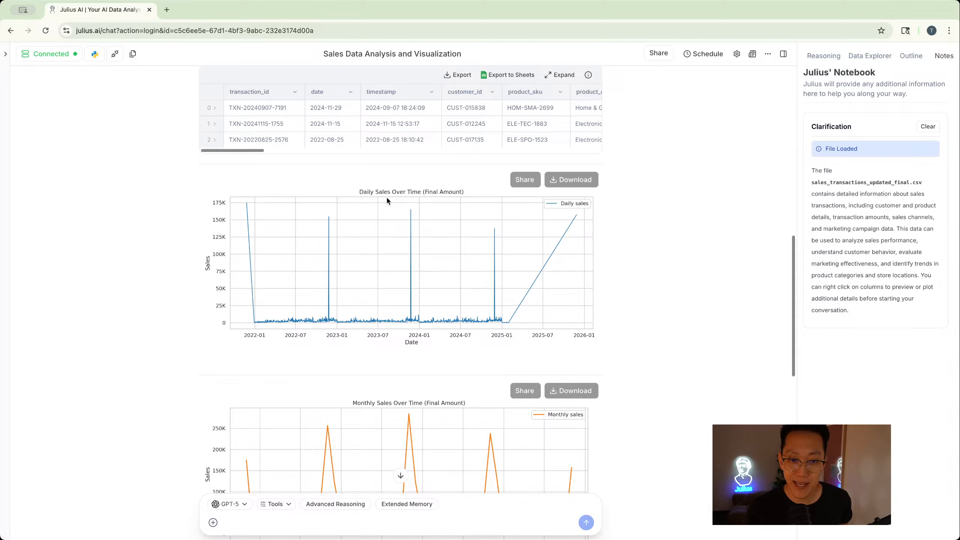
scroll(419, 192, down, 5)
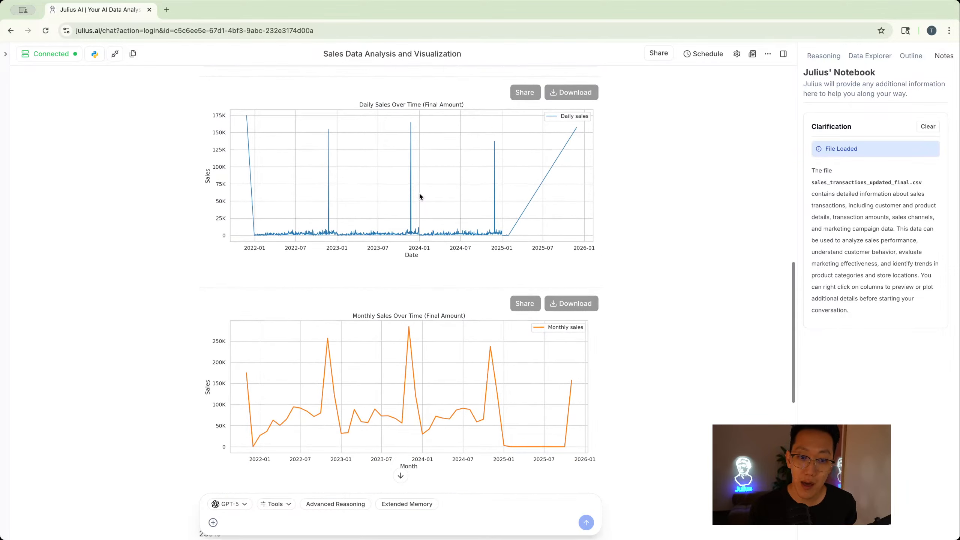
scroll(420, 259, down, 17)
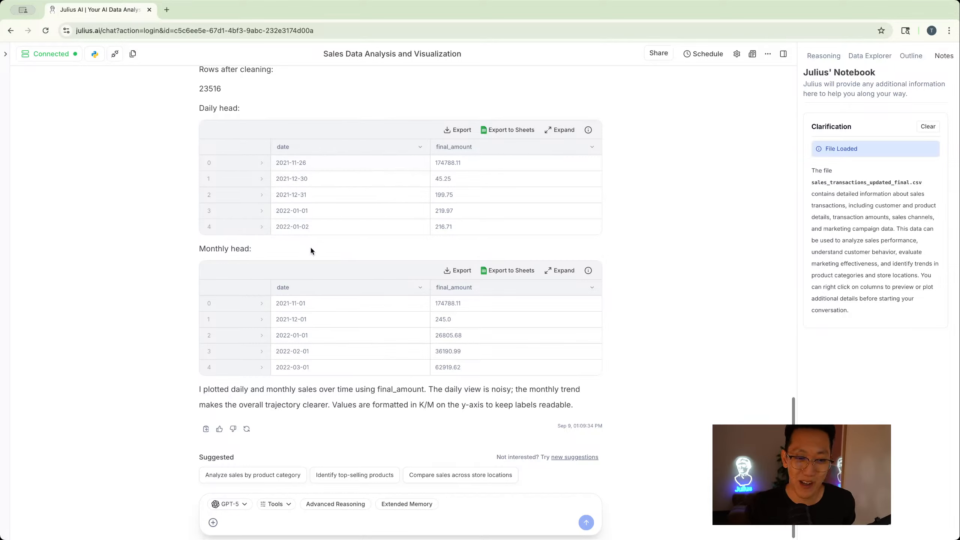
scroll(462, 356, up, 15)
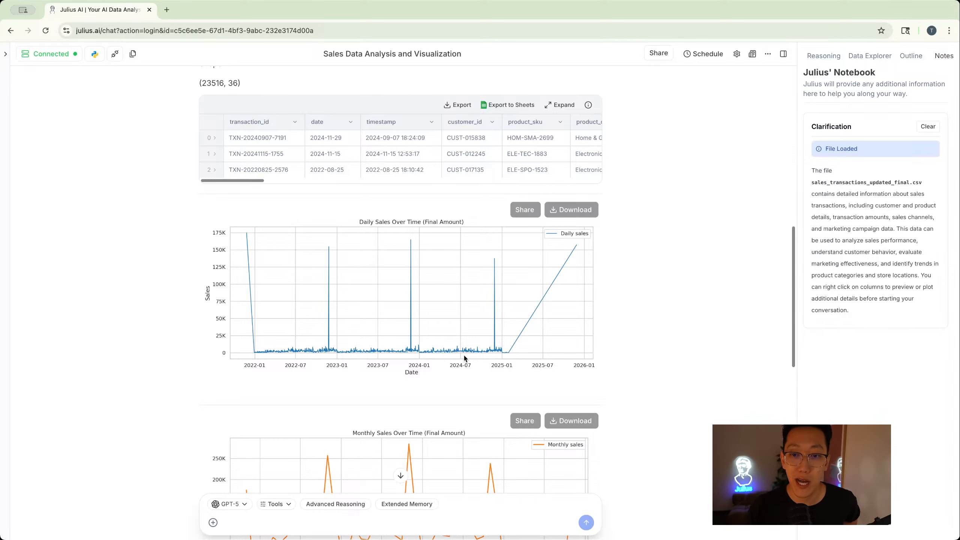
scroll(465, 357, down, 15)
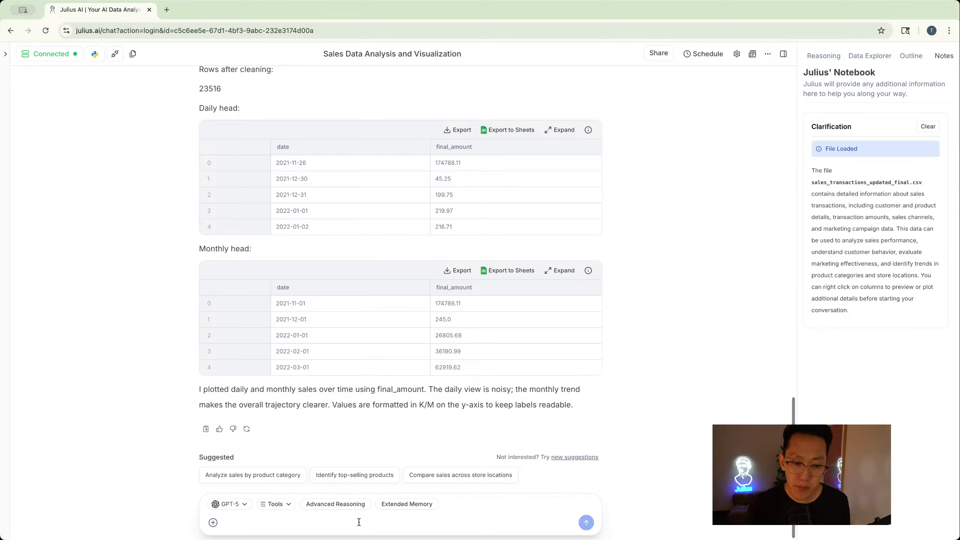
- Browse the full list of available models and open the Tools menu with chart themes
click(230, 504)
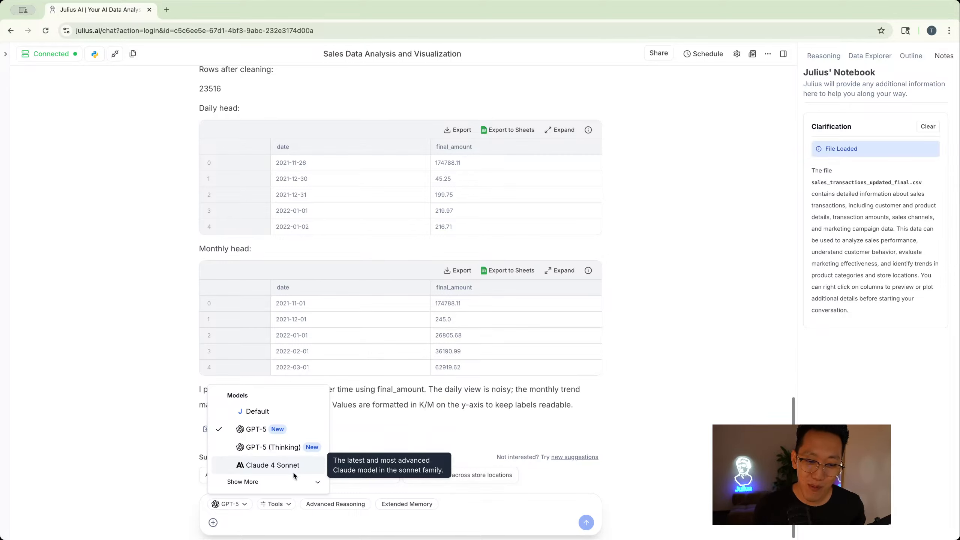
click(286, 483)
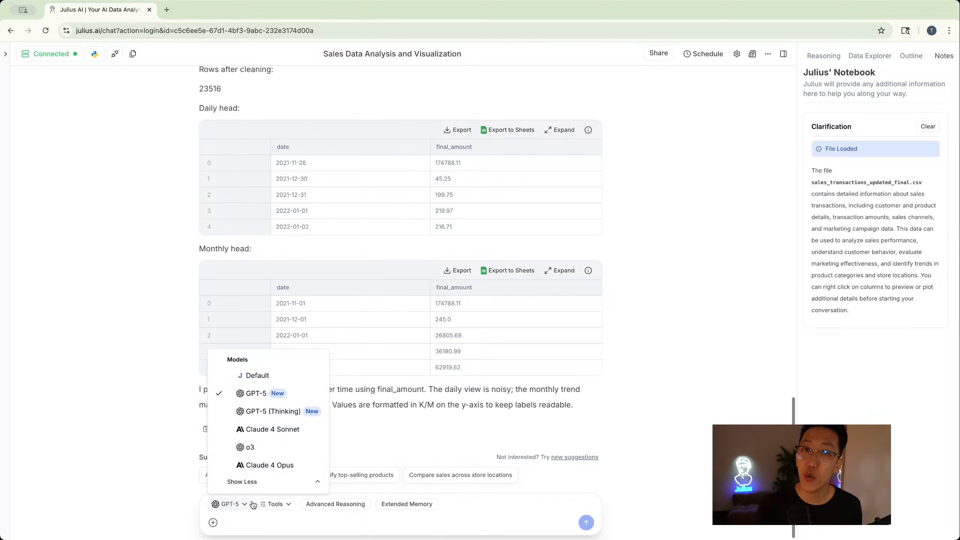
click(289, 504)
click(270, 506)
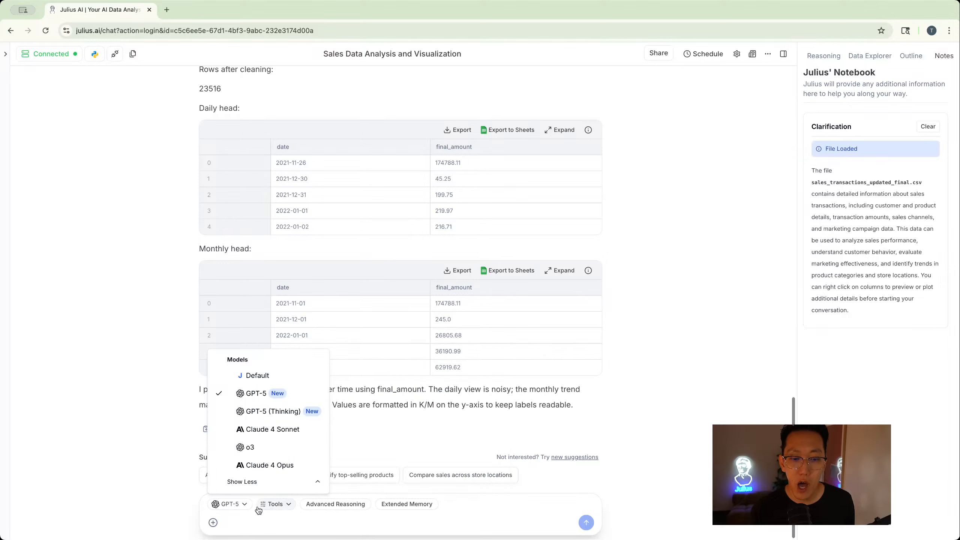
click(267, 509)
click(248, 510)
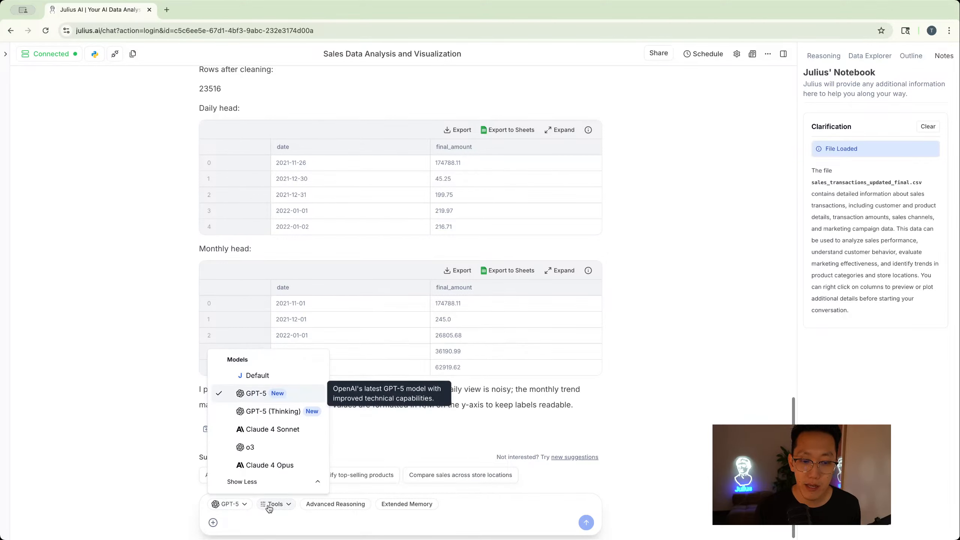
click(268, 511)
click(280, 508)
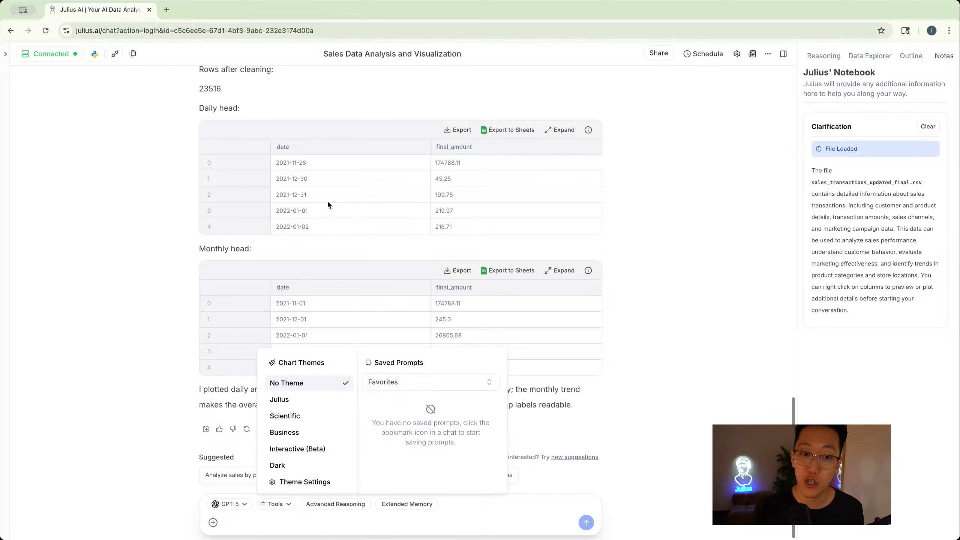
- Open the chart theme settings, preview the new-theme creation form, then close the settings and tools menu
click(678, 308)
scroll(673, 314, up, 10)
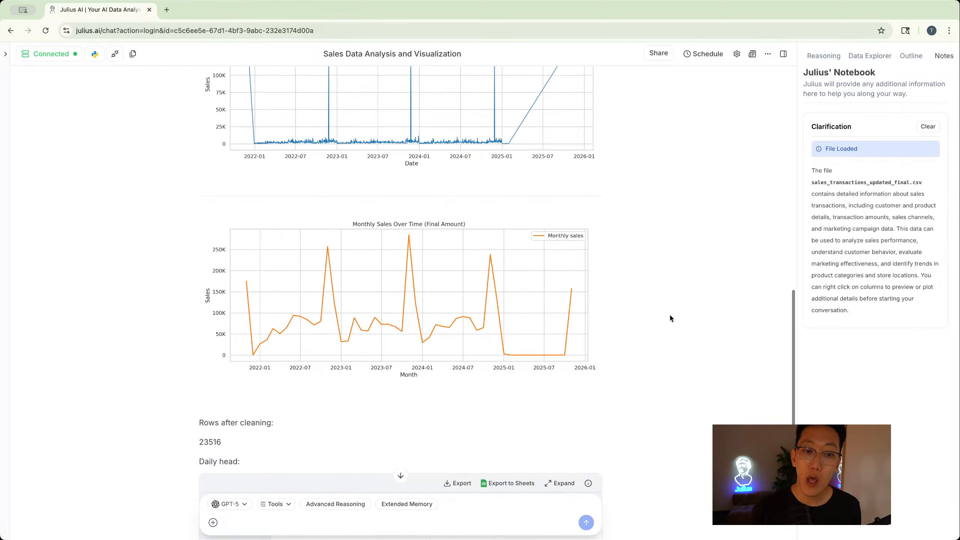
click(272, 504)
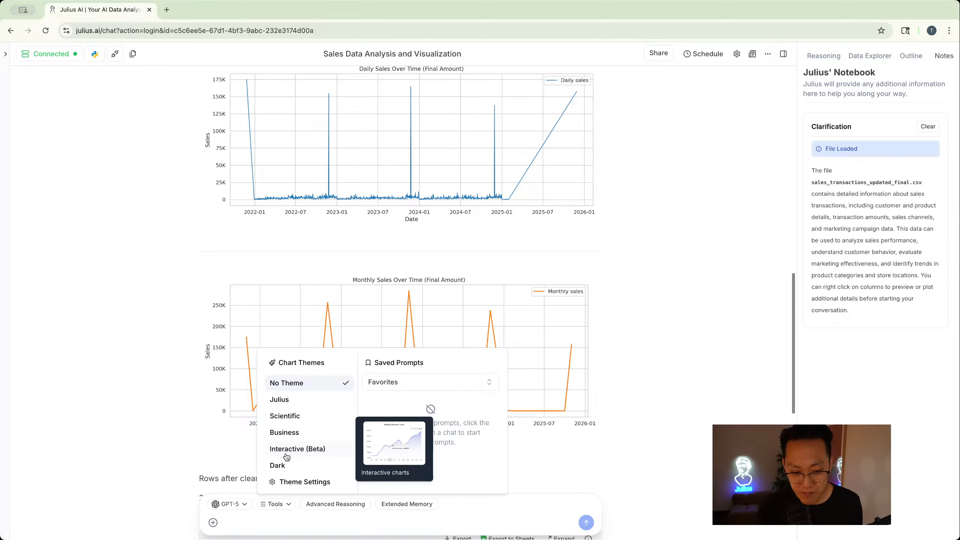
click(287, 483)
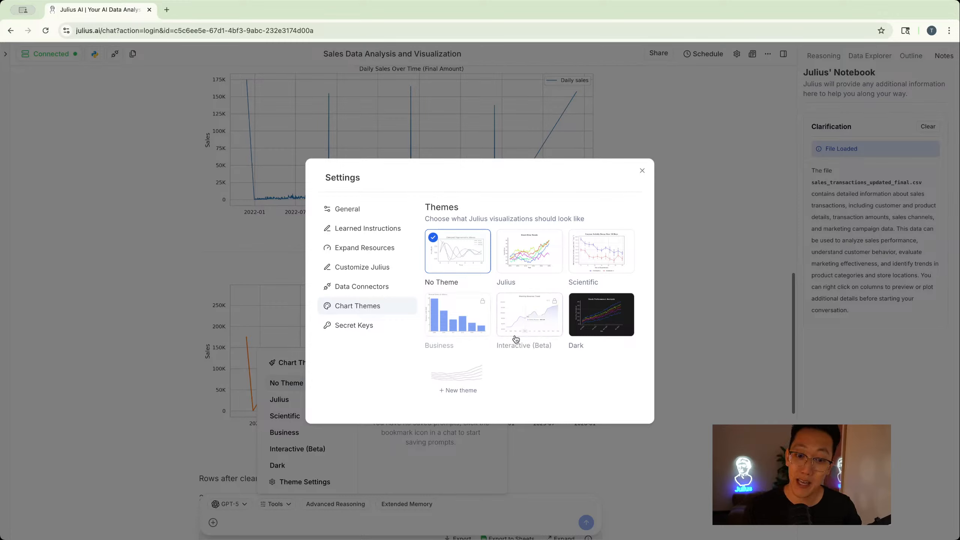
click(475, 384)
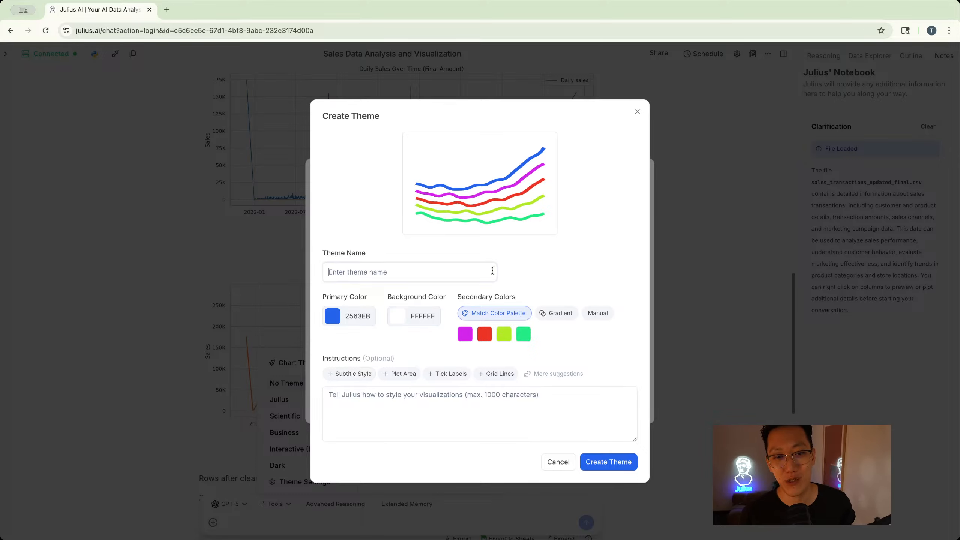
click(638, 112)
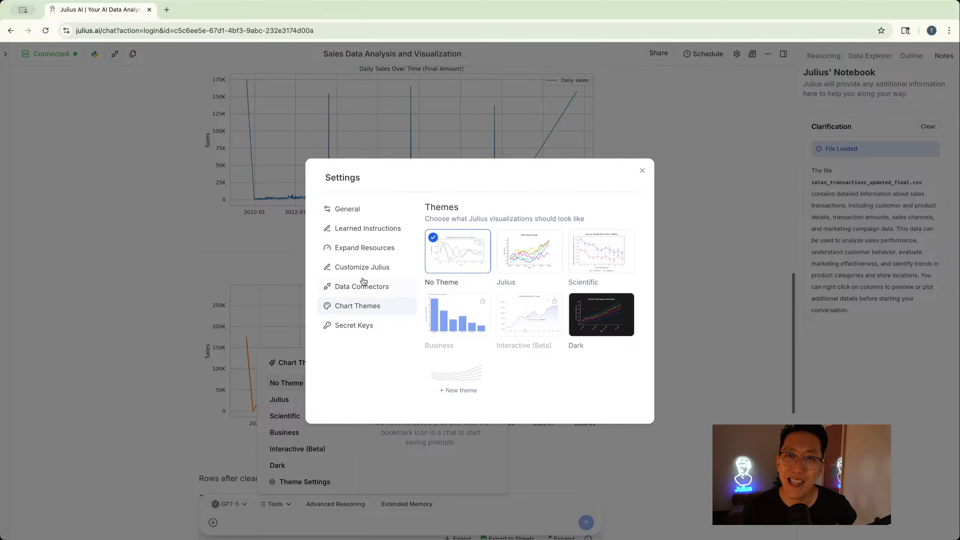
click(669, 181)
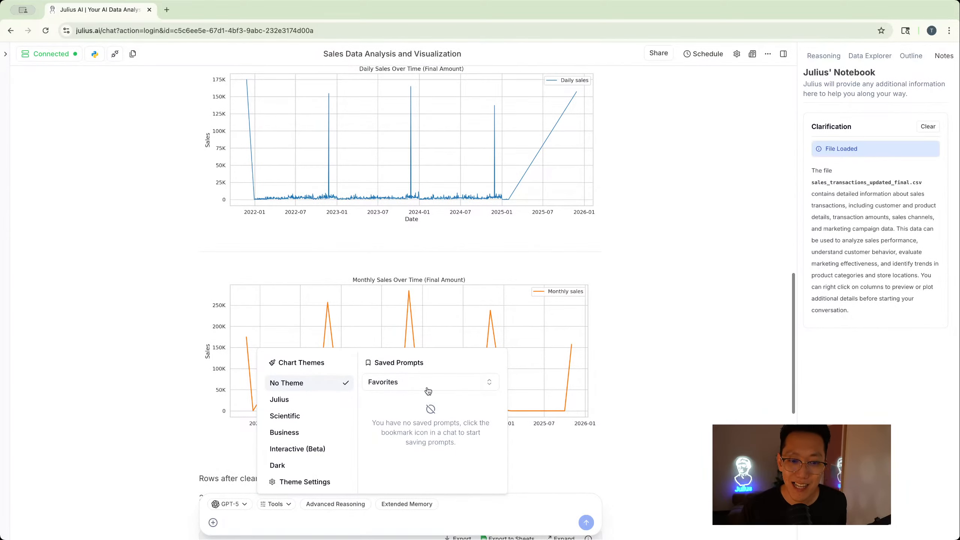
click(614, 367)
scroll(510, 392, down, 10)
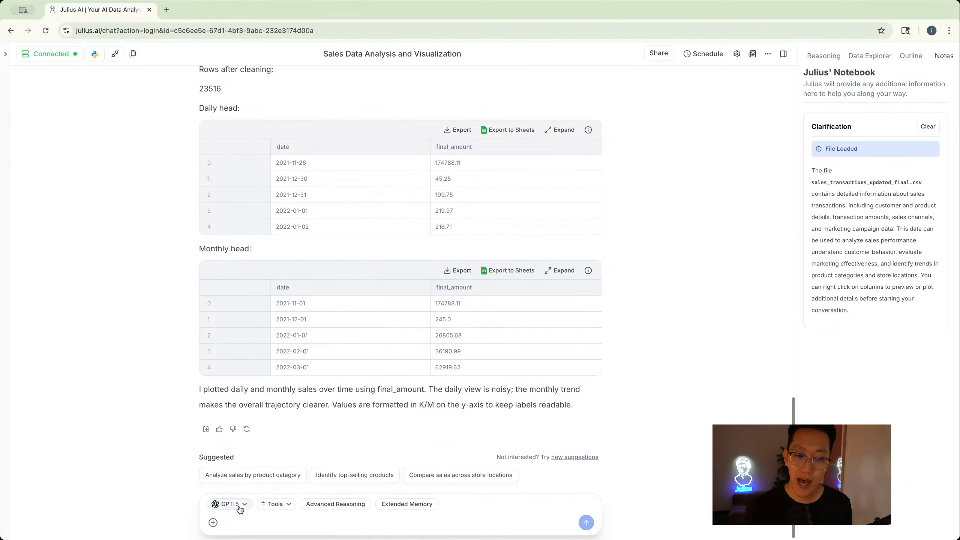
- Attach the file product_catalog_updated.csv from the notebooks_webinar folder to the chat
click(212, 526)
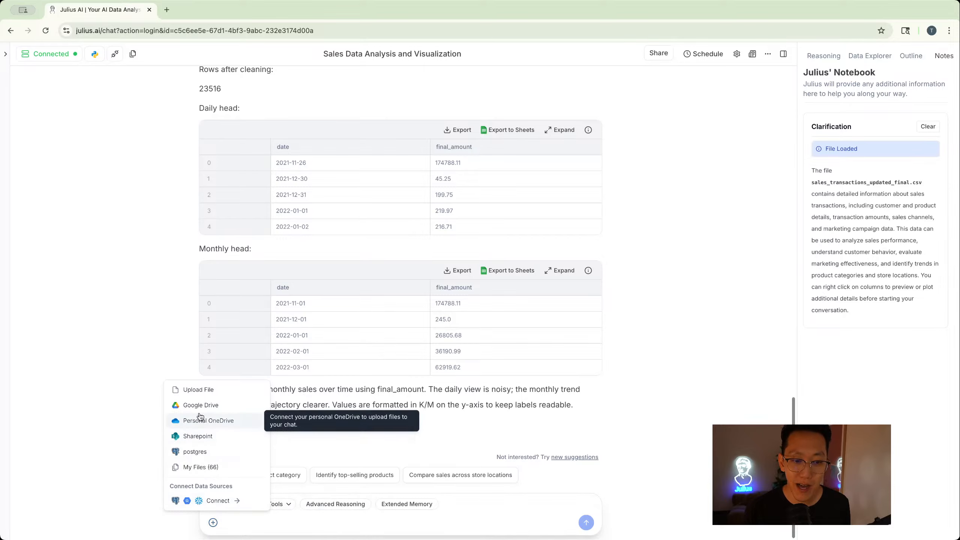
click(207, 390)
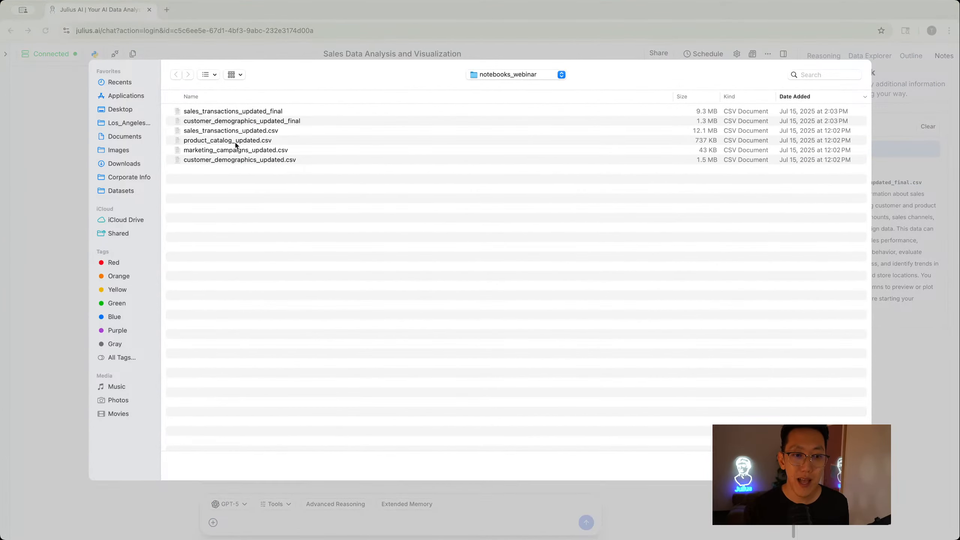
double_click(235, 140)
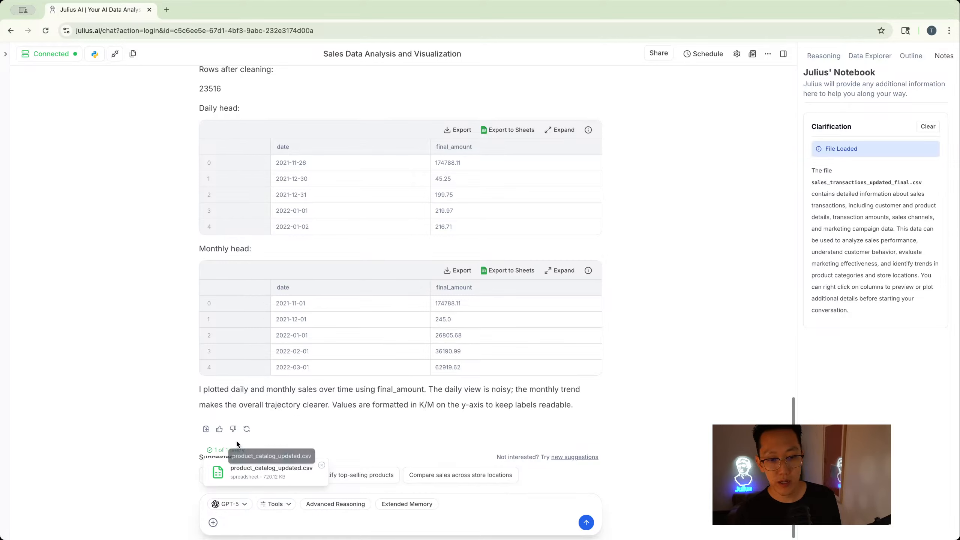
- Ask Julius "Let's see the product catalogue vs sales?" and send the prompt with the attached catalog
click(308, 526)
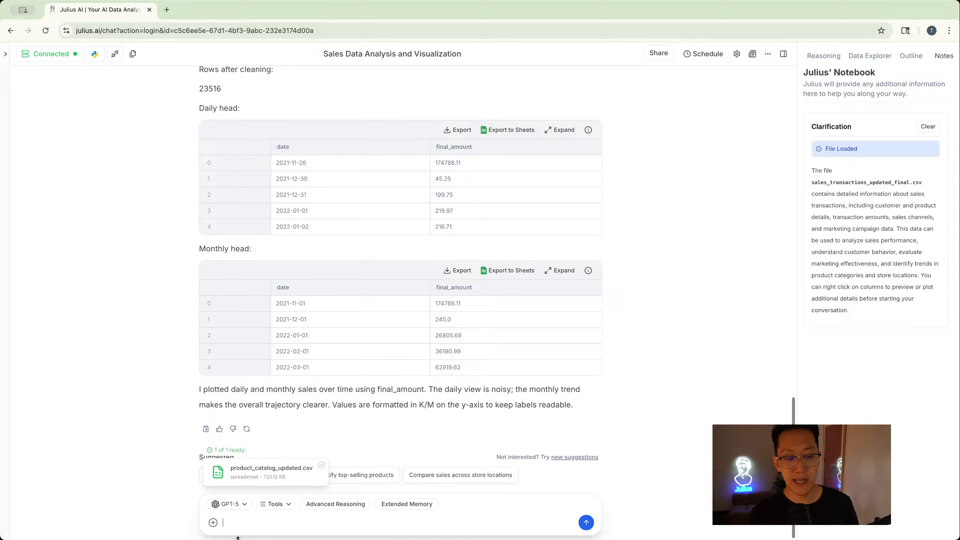
text(Let's see)
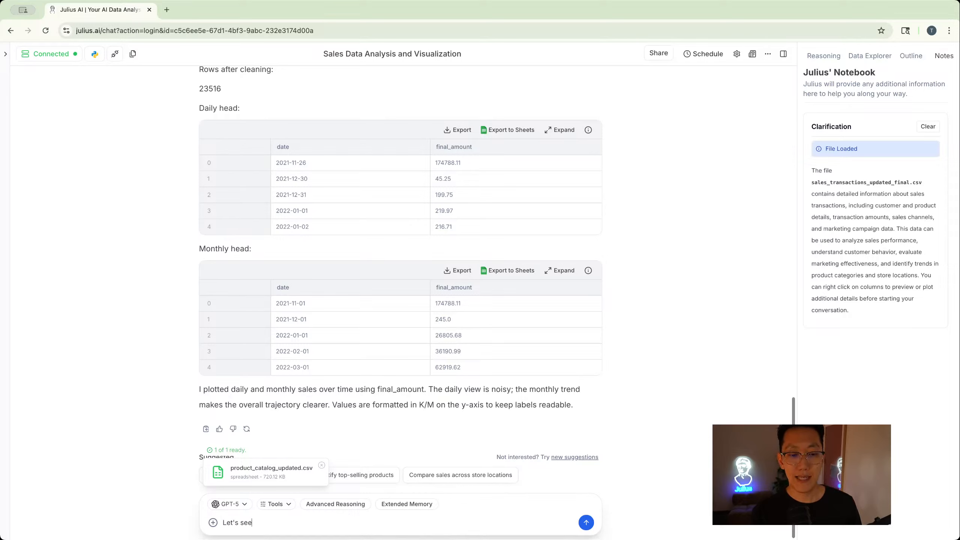
text( the product catalogue )
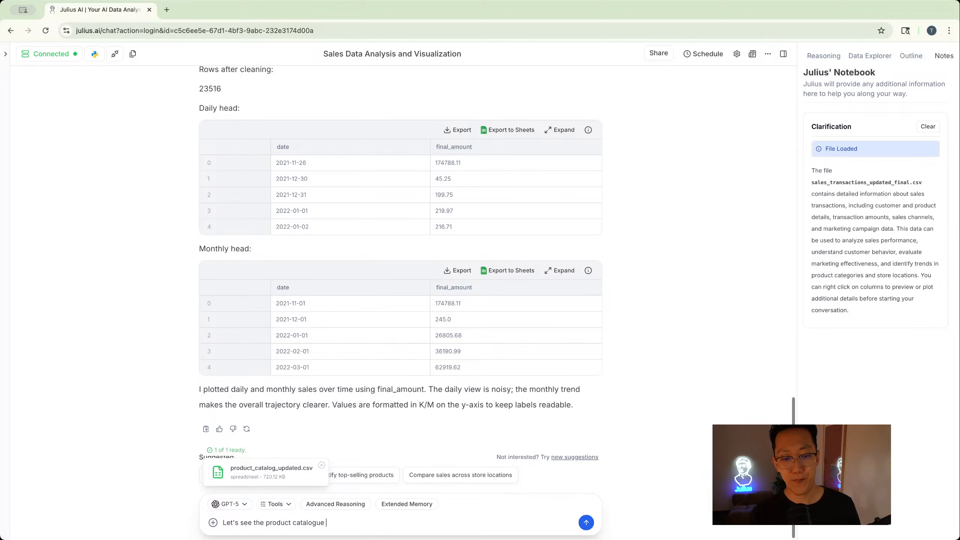
text(vs sales?)
key(Return)
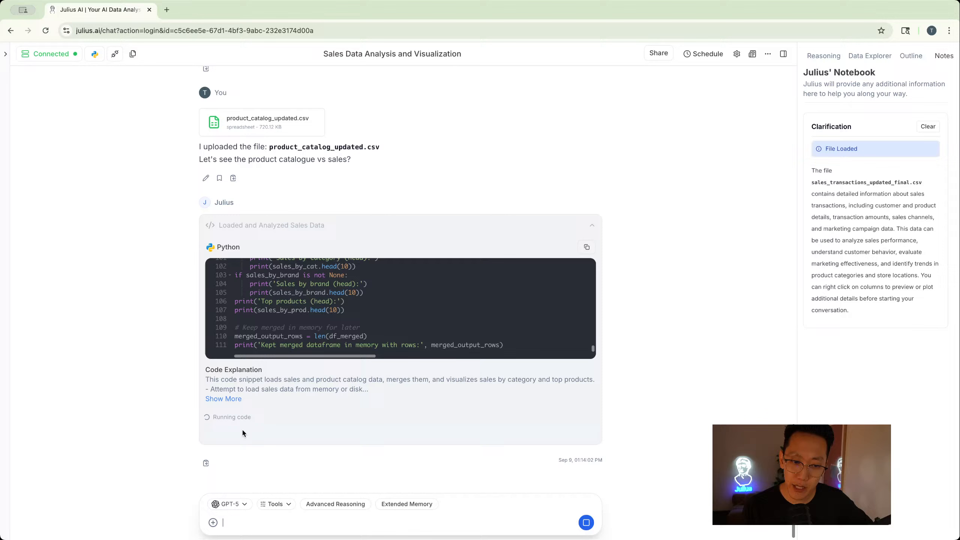
- Expand the code explanation and review the merged table, the top categories chart and the top 15 products chart
click(231, 400)
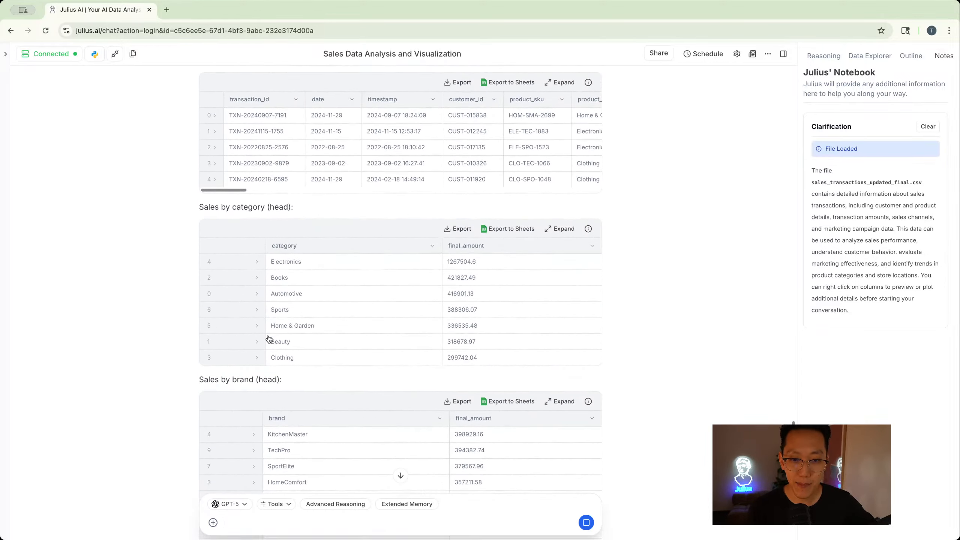
scroll(269, 338, up, 20)
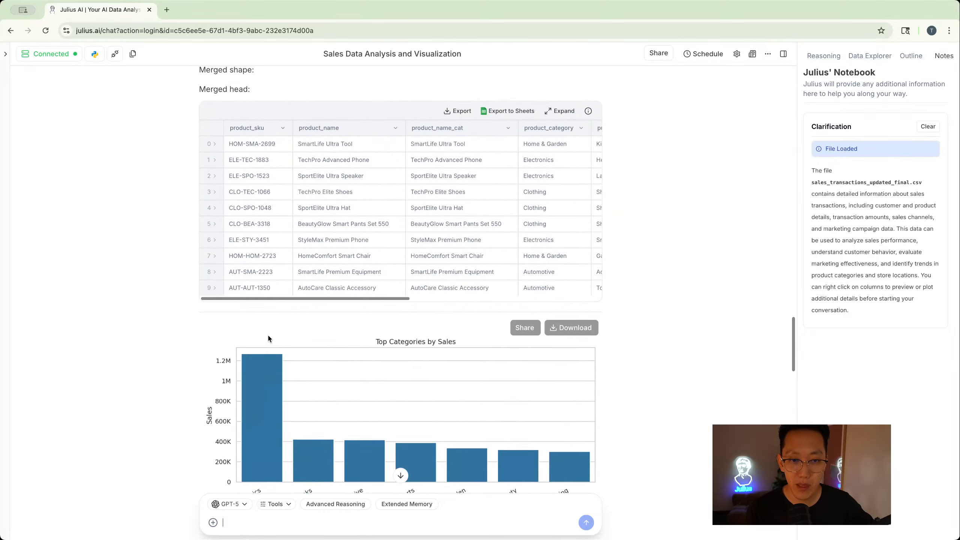
scroll(295, 367, down, 2)
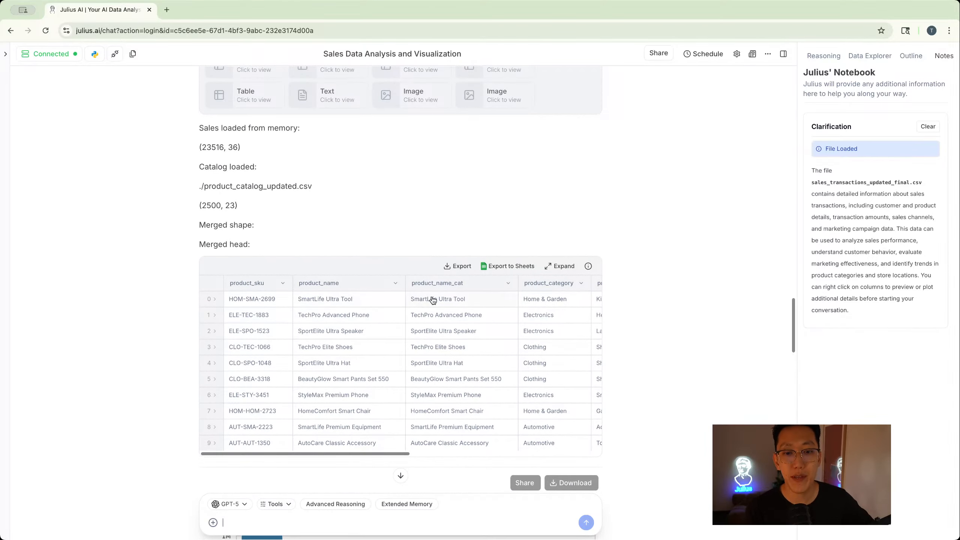
scroll(433, 300, right, 2)
scroll(433, 301, right, 1)
scroll(432, 300, down, 7)
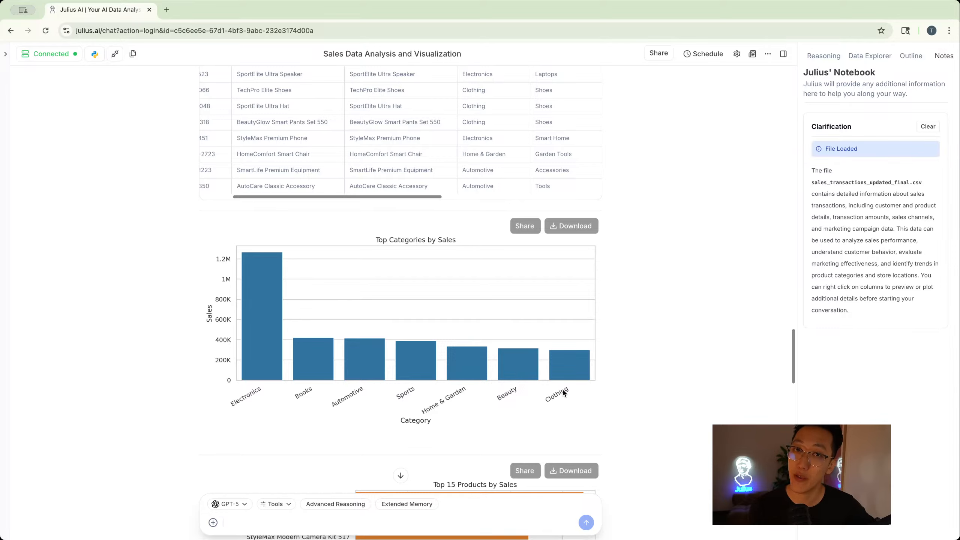
scroll(563, 390, down, 4)
scroll(562, 389, down, 4)
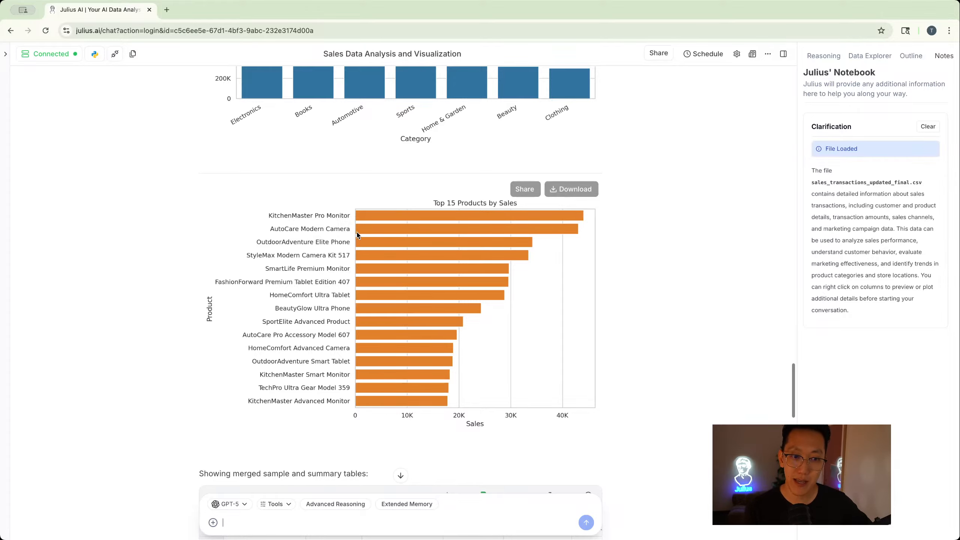
scroll(357, 235, down, 2)
scroll(358, 235, down, 4)
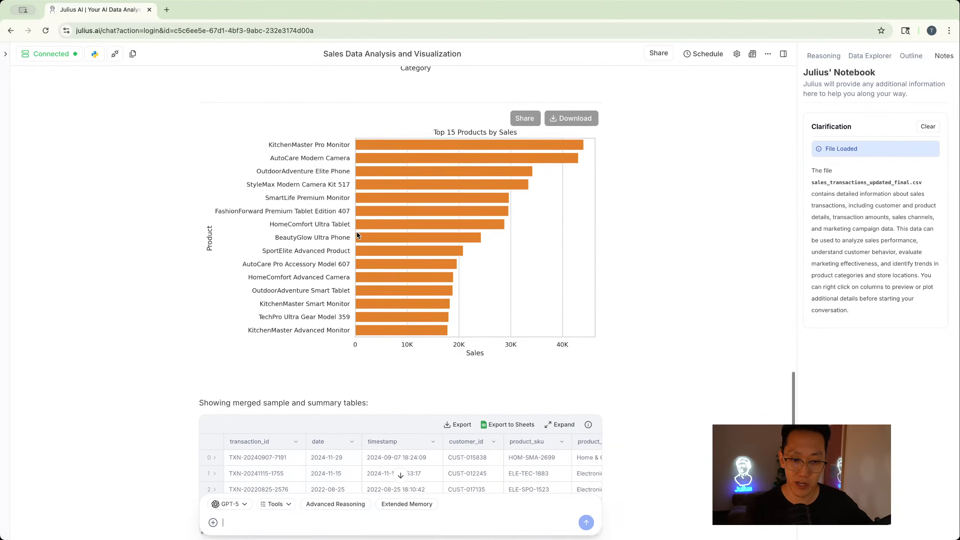
scroll(357, 234, down, 1)
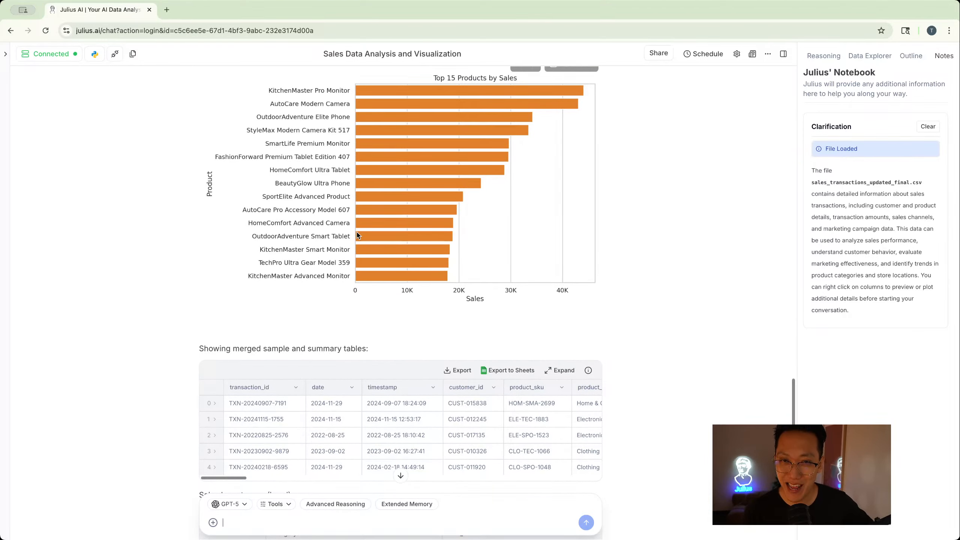
- Scroll through the code explanation and the sales by category, brand and top products summary tables
scroll(357, 233, up, 15)
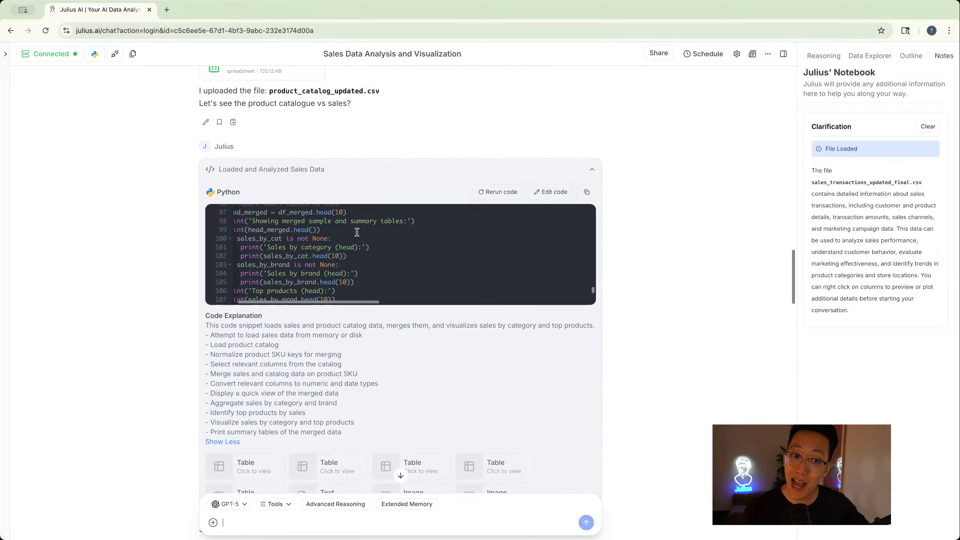
scroll(295, 244, left, 1)
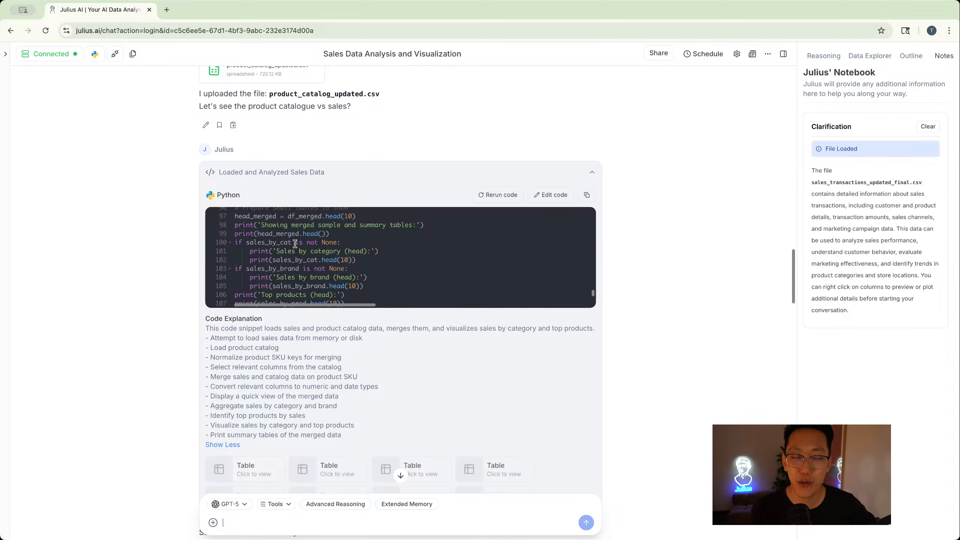
scroll(295, 244, down, 1)
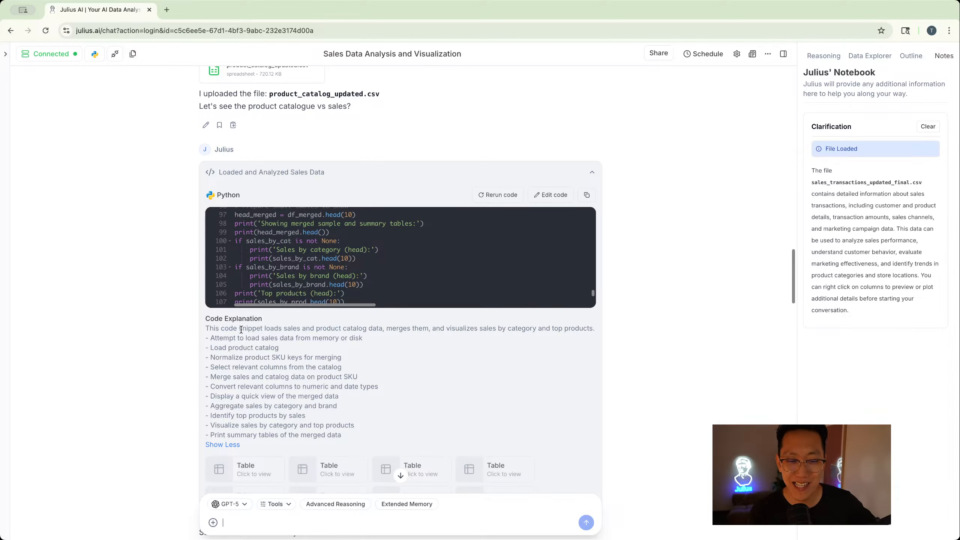
scroll(276, 348, down, 2)
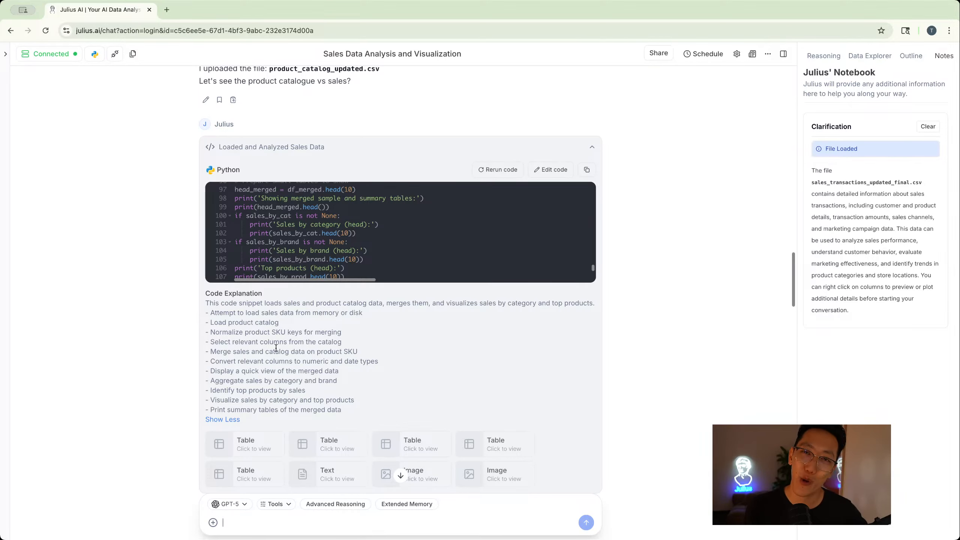
scroll(276, 348, down, 2)
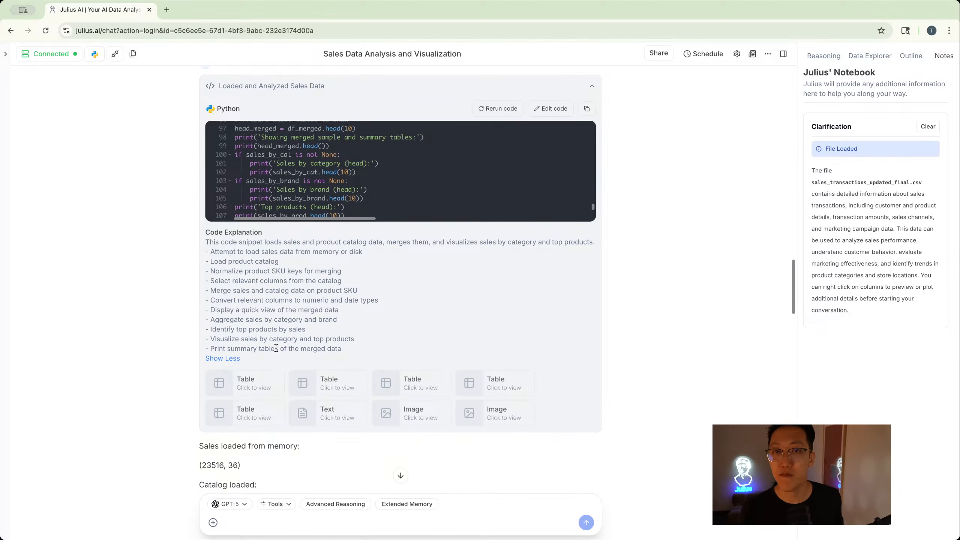
scroll(276, 348, down, 1)
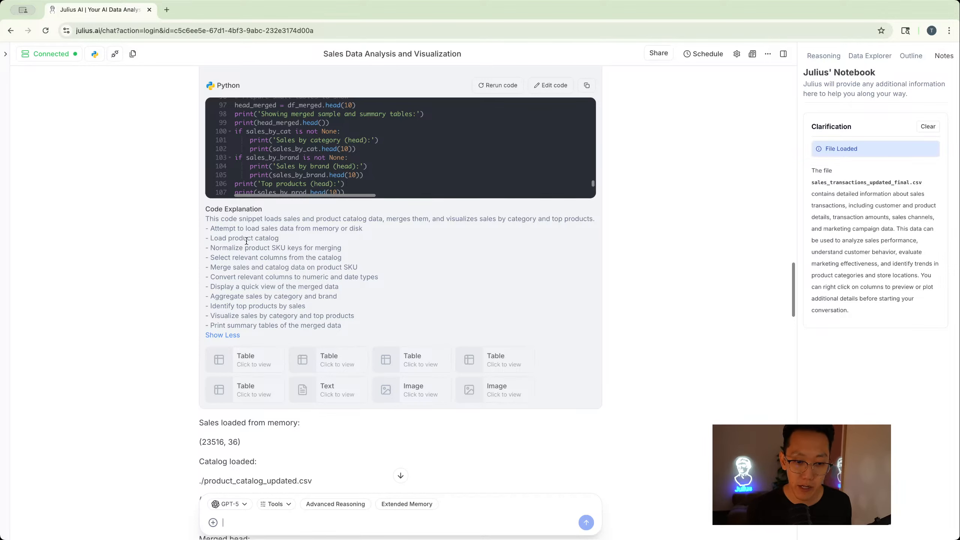
scroll(251, 248, down, 1)
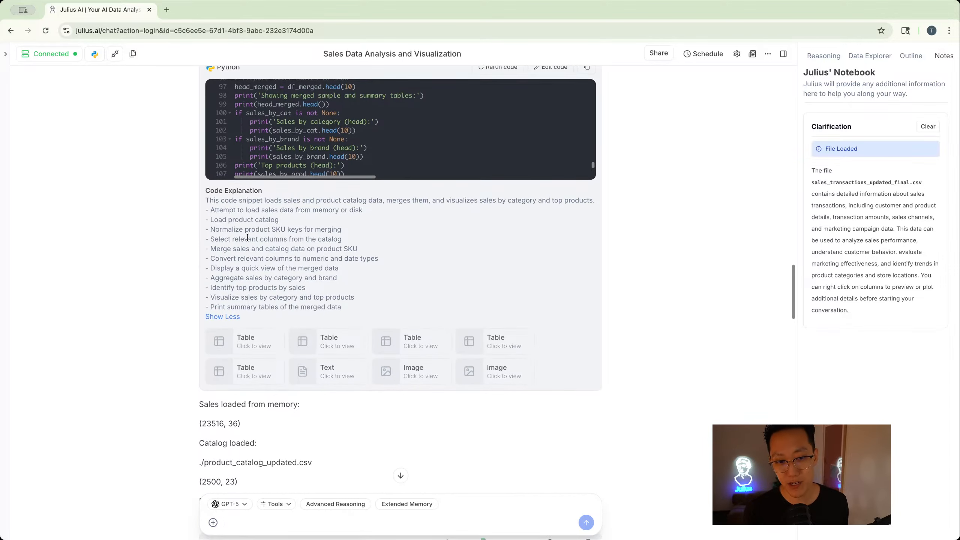
scroll(248, 237, down, 20)
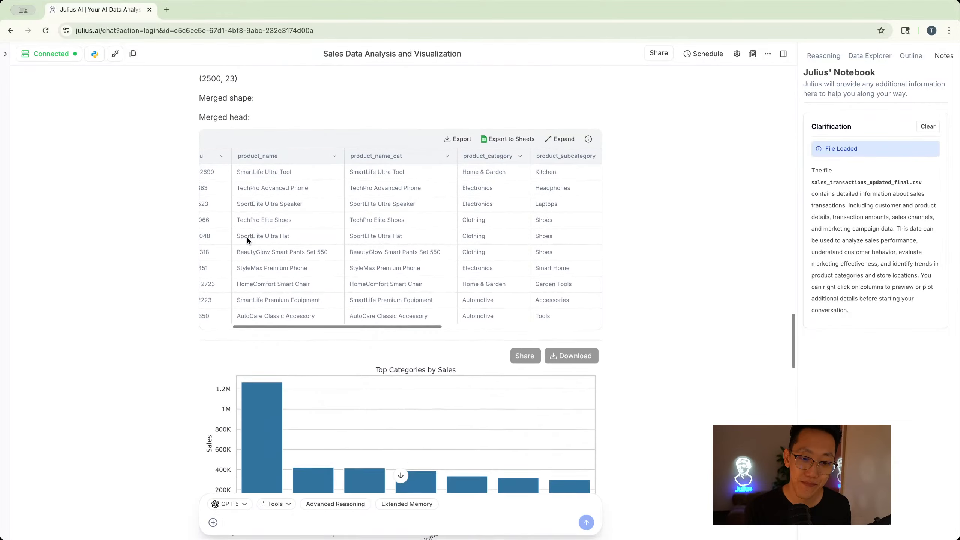
scroll(248, 240, down, 20)
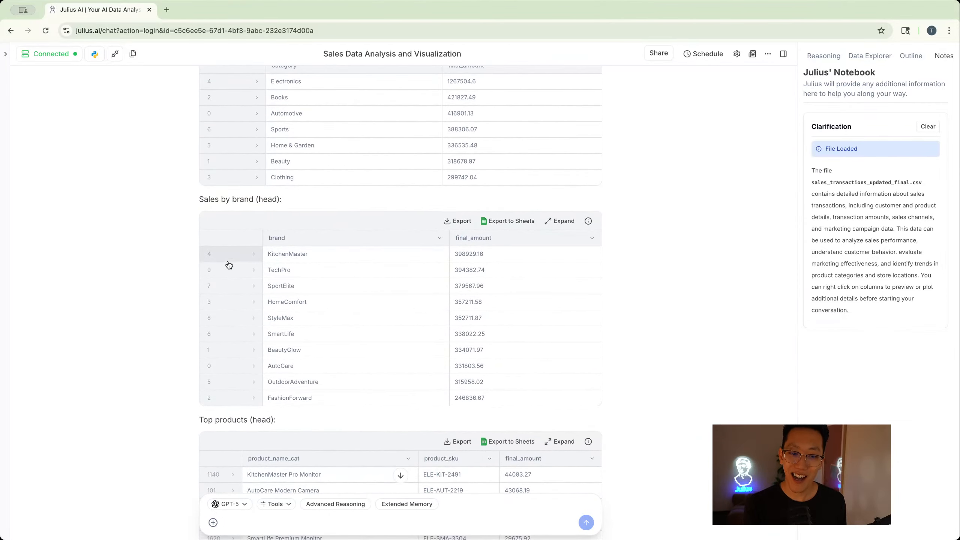
scroll(229, 265, down, 15)
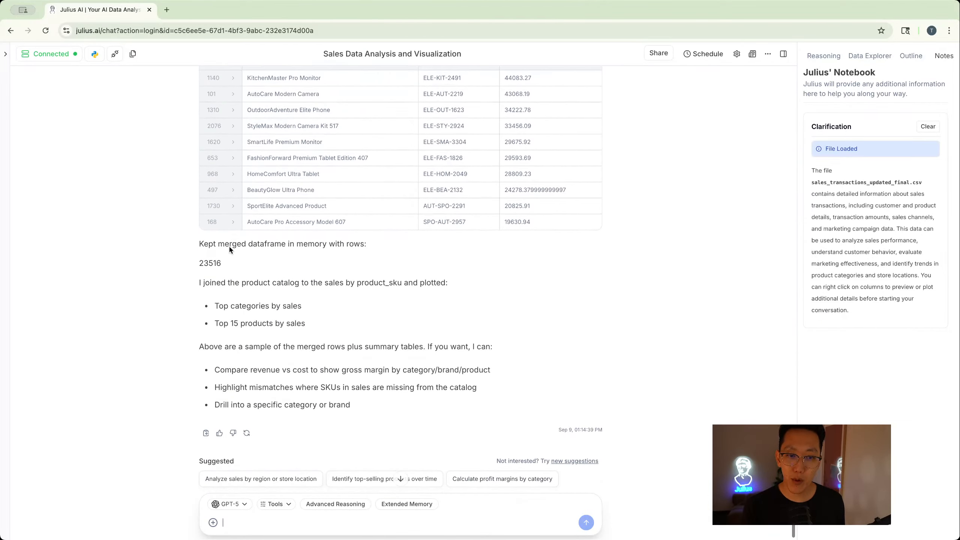
scroll(257, 168, down, 1)
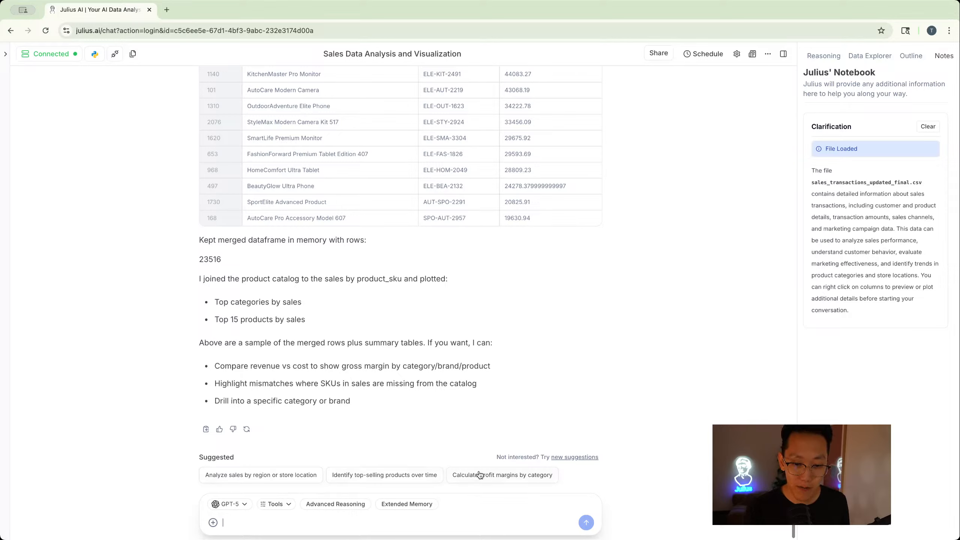
- Send the suggested prompt "Calculate profit margins by category"
click(520, 477)
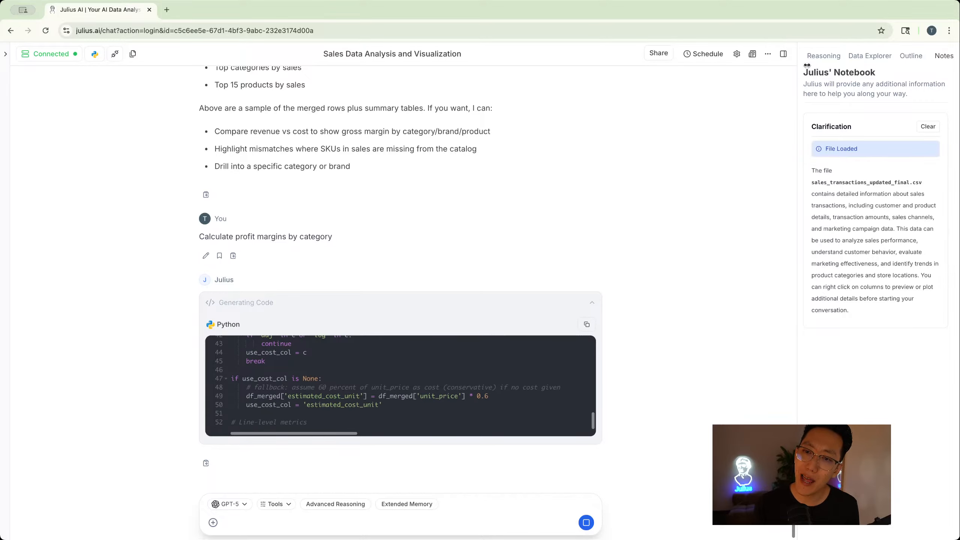
- Widen the side panel and open the Data Explorer to view the available dataframes
drag(801, 62, 627, 65)
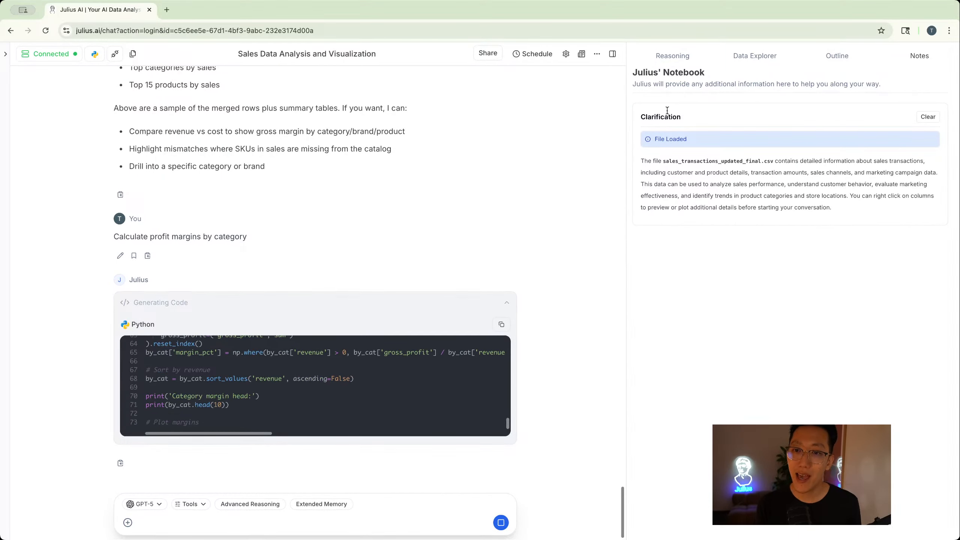
click(768, 66)
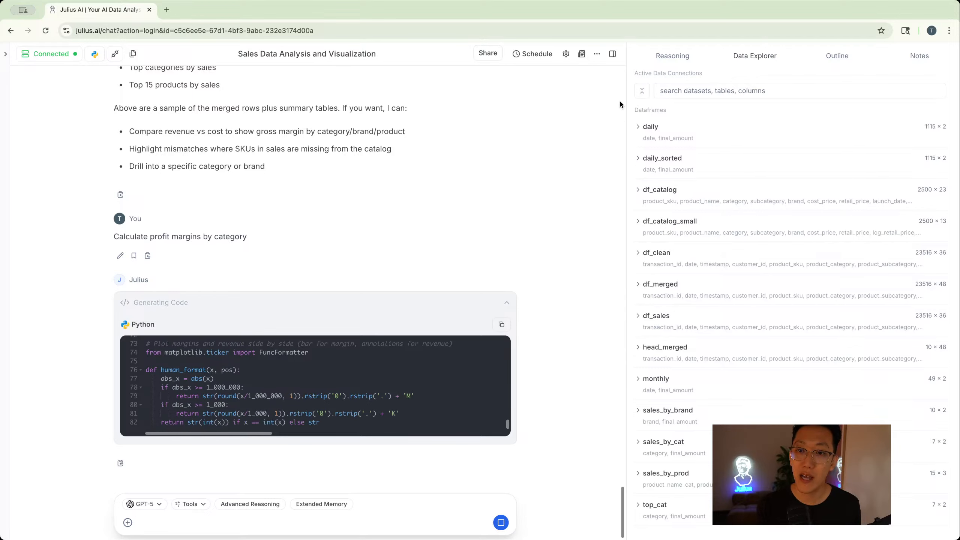
- Scroll through the gross profit and margin by category response, including its table and charts
drag(616, 102, 601, 102)
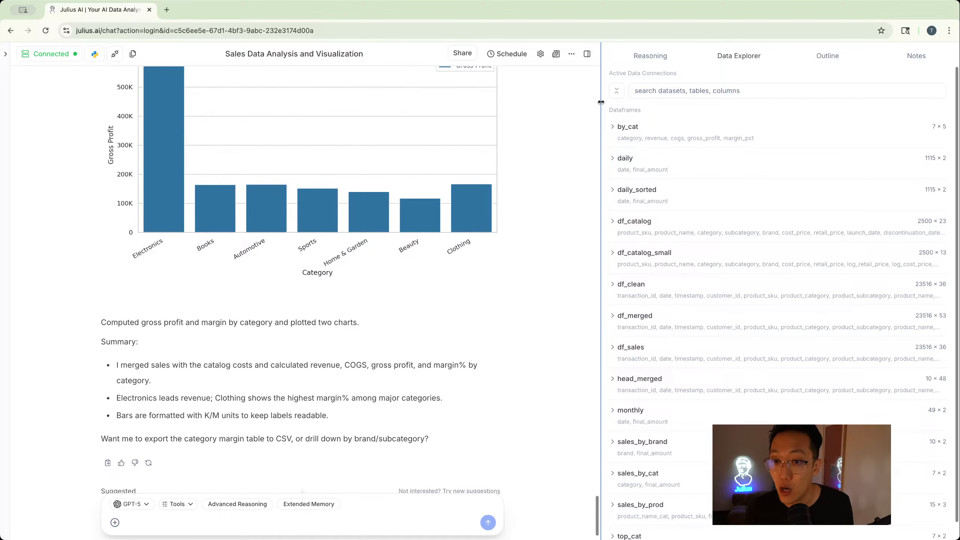
scroll(387, 230, up, 10)
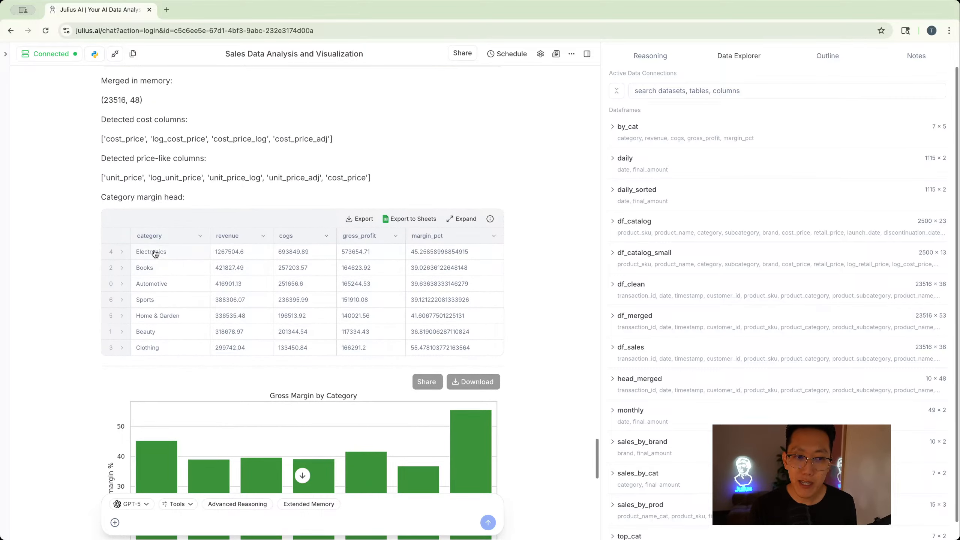
scroll(154, 252, up, 7)
scroll(154, 242, up, 3)
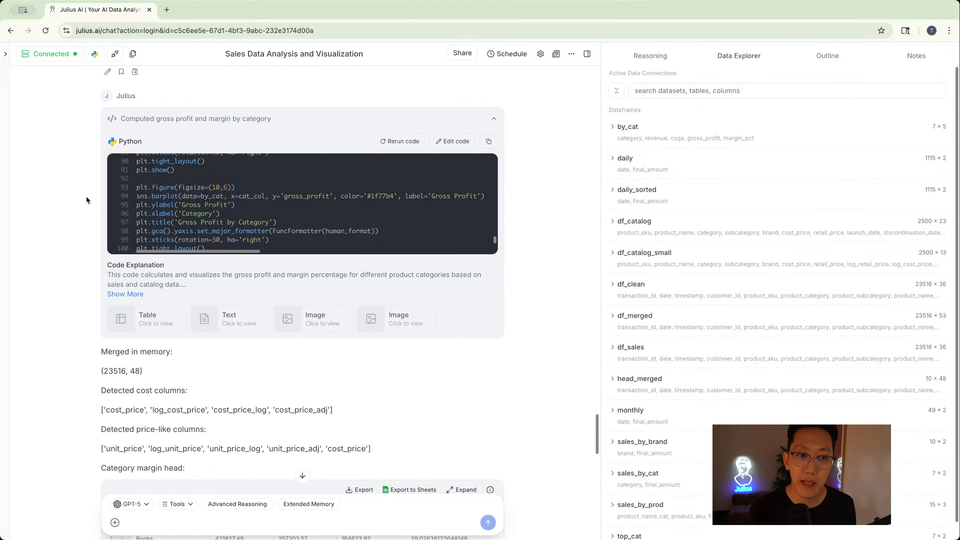
scroll(74, 178, down, 7)
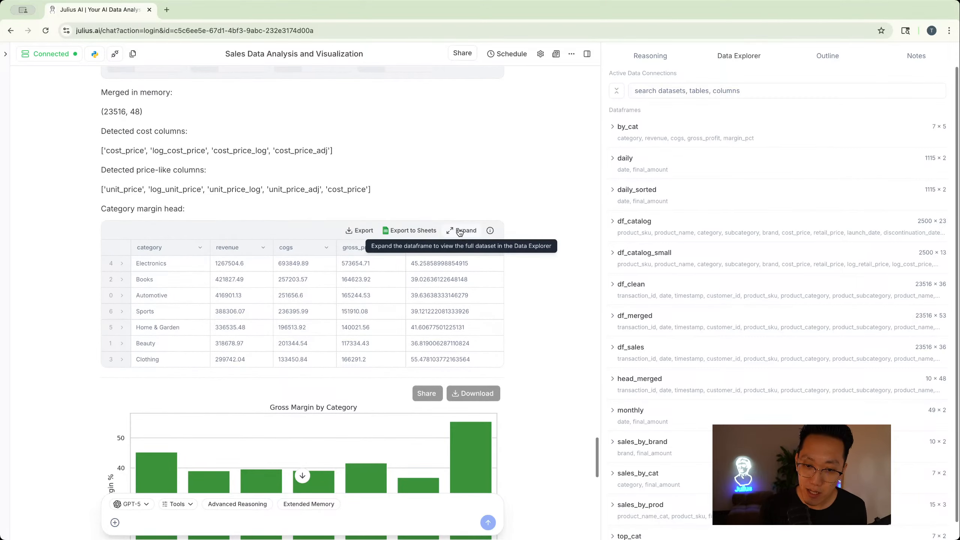
- Expand the category margin table and the daily dataframe in the Data Explorer, widening the side panel to view them
click(463, 229)
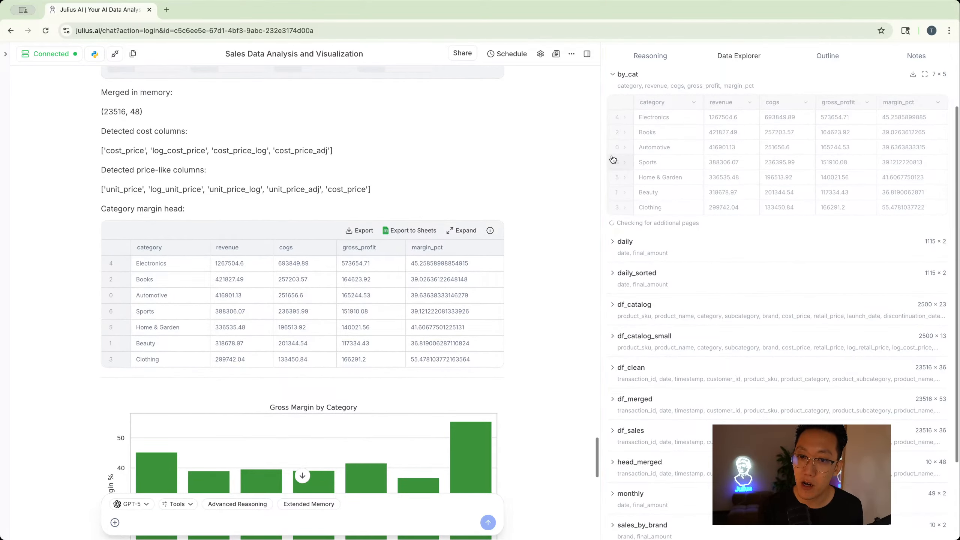
drag(601, 139, 482, 139)
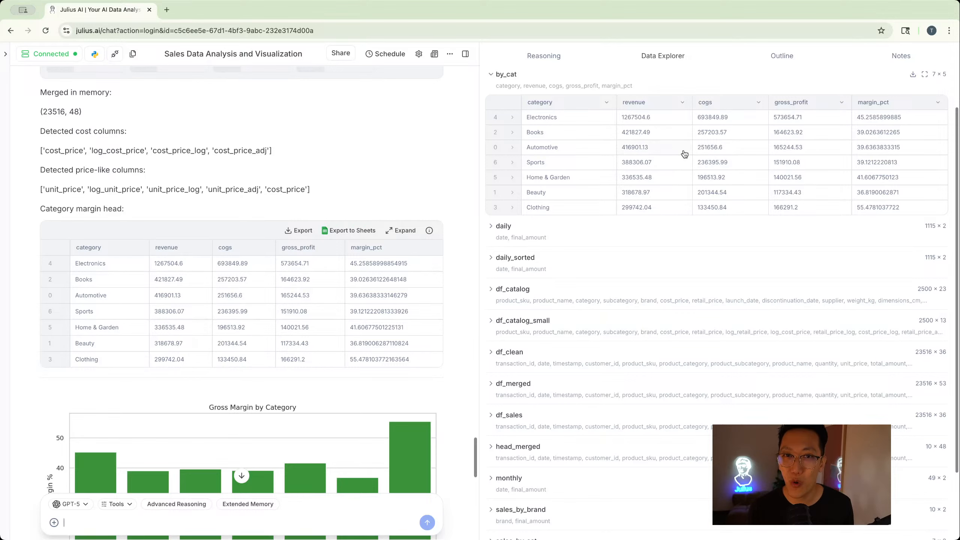
scroll(369, 189, down, 4)
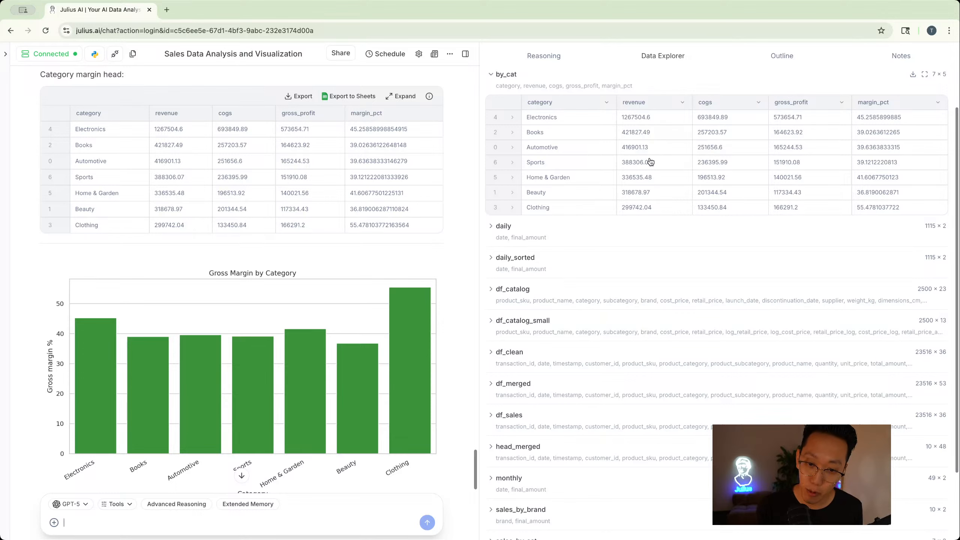
scroll(414, 193, down, 15)
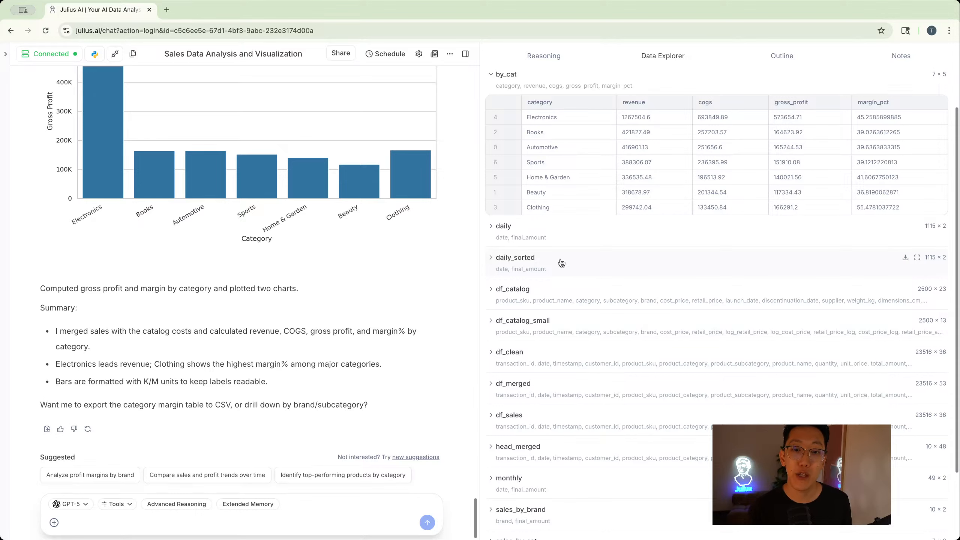
click(499, 228)
scroll(500, 228, down, 7)
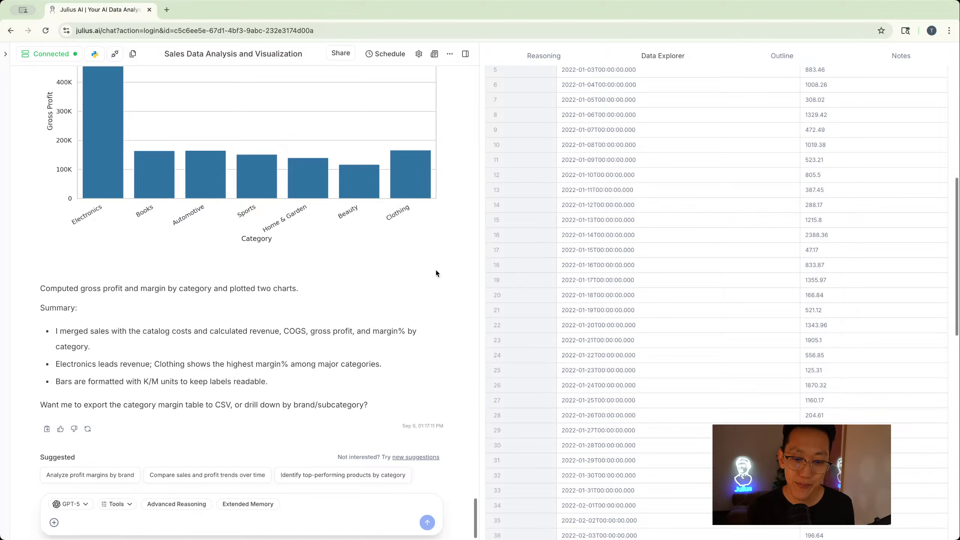
- Export the category margin head table from the response
scroll(436, 272, up, 8)
scroll(435, 272, up, 10)
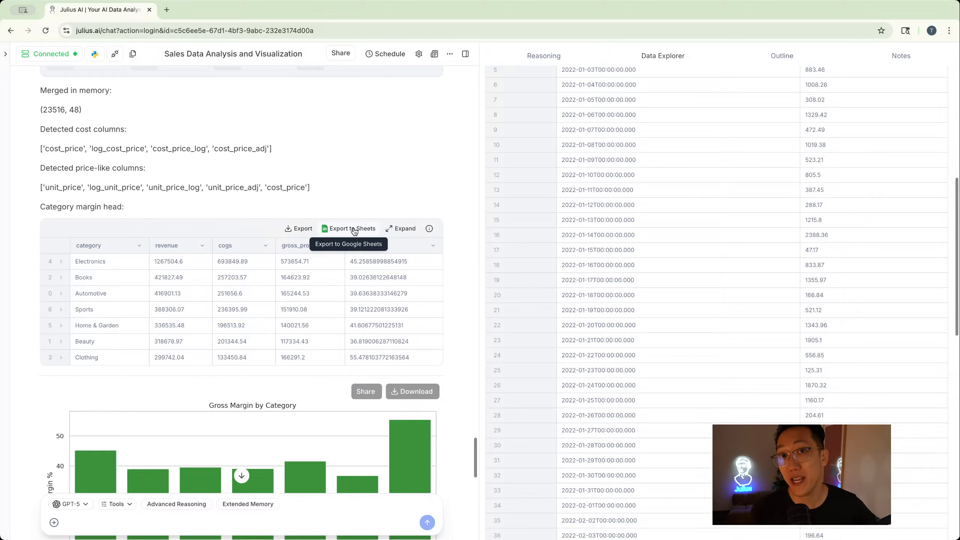
click(302, 228)
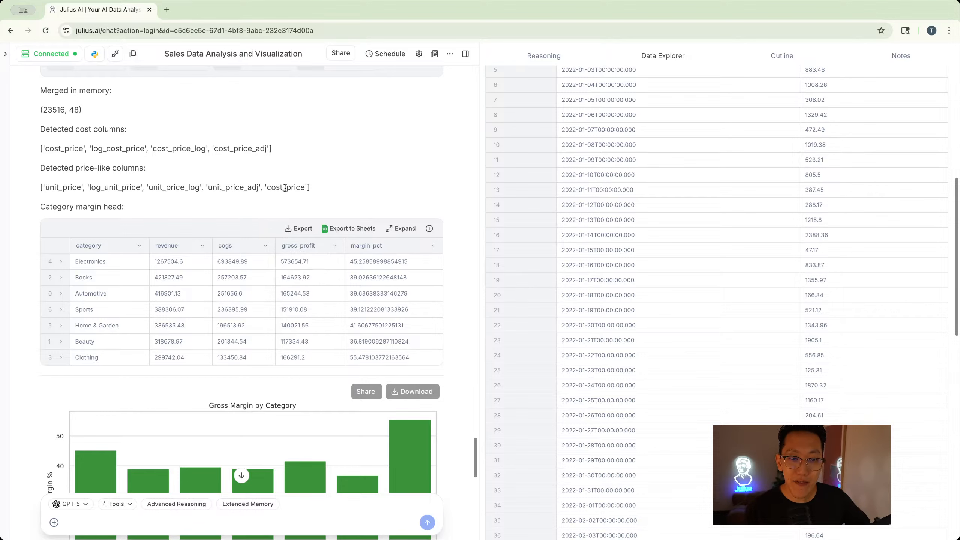
scroll(175, 469, down, 15)
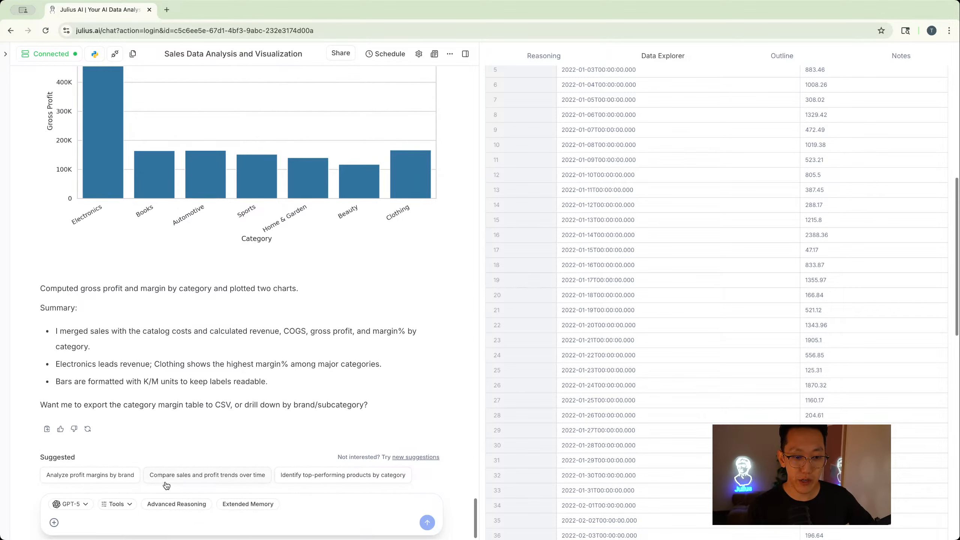
- Write the prompt "Can you create a forecast of the next 6 months of sales and identify areas where we can do better in terms revenue and costs?"
click(160, 516)
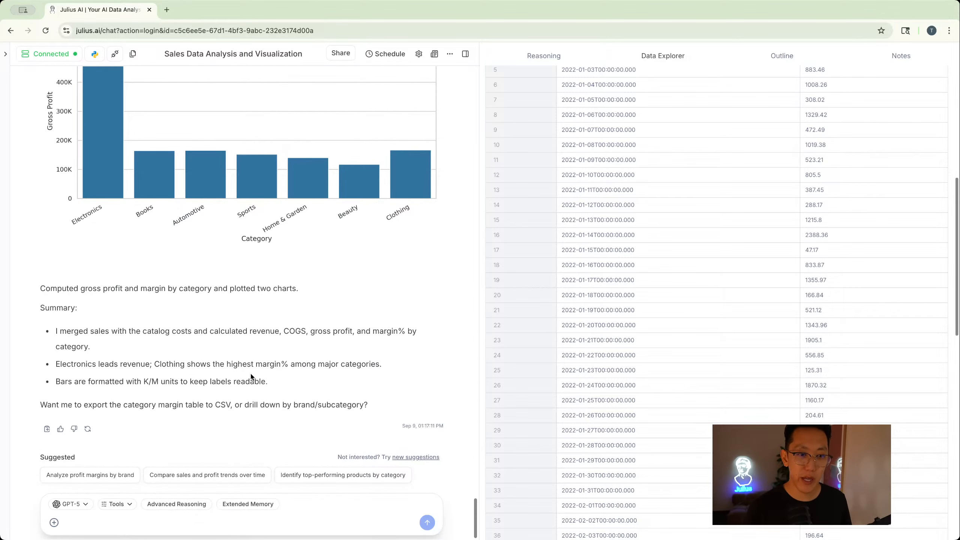
text(Ca)
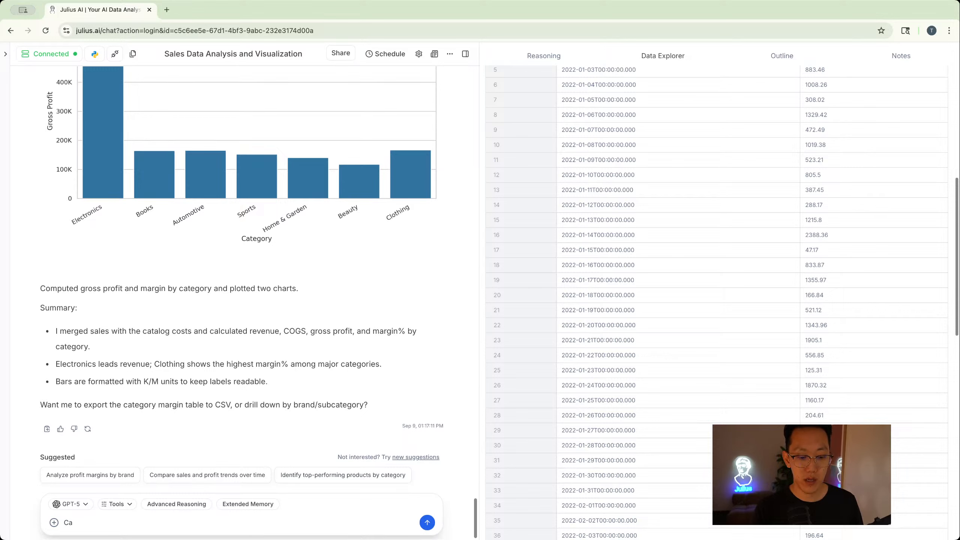
text(n you create a)
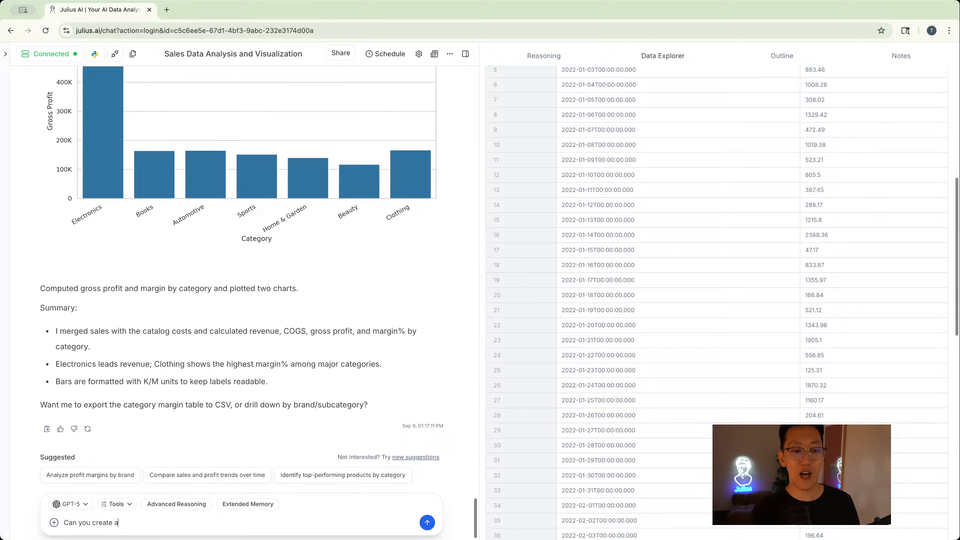
text( forea)
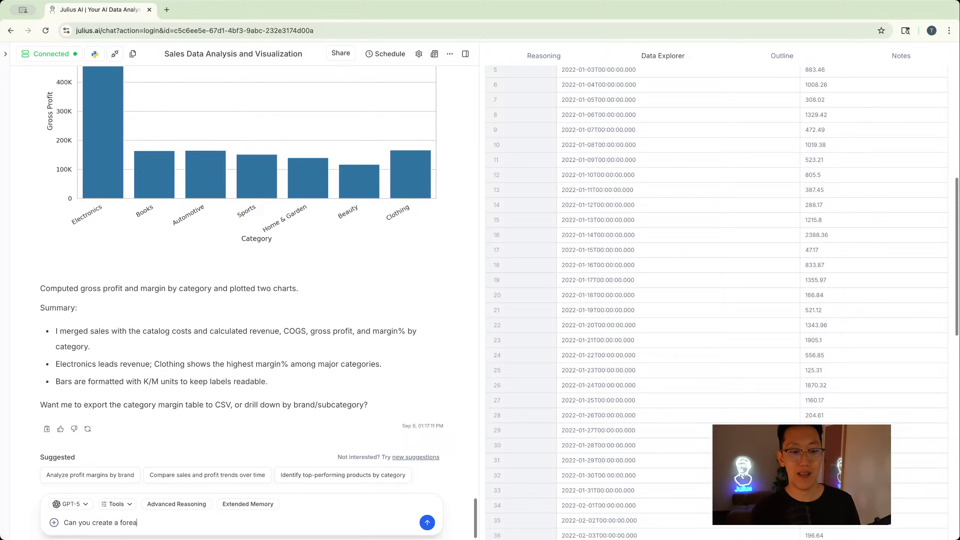
key(BackSpace)
text(cast of the next)
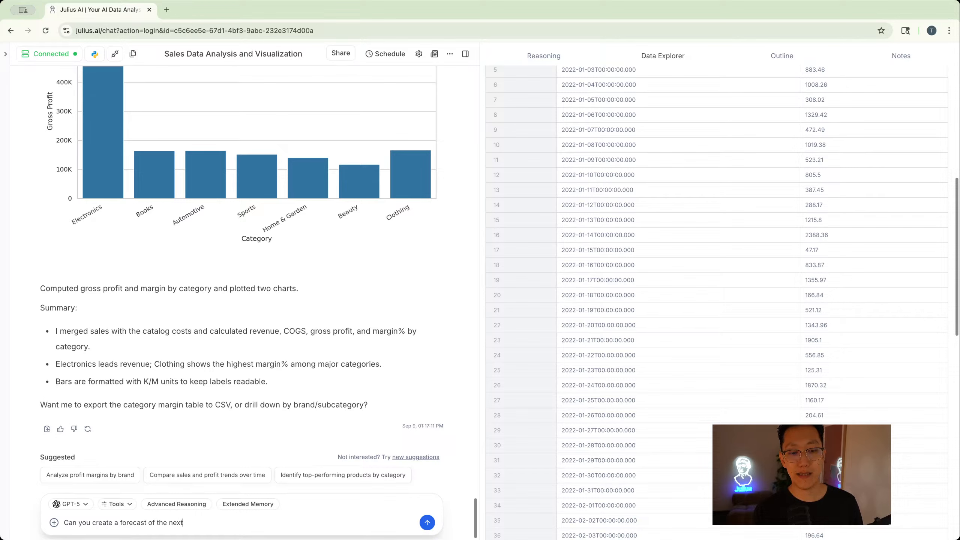
text( 6 months of sales)
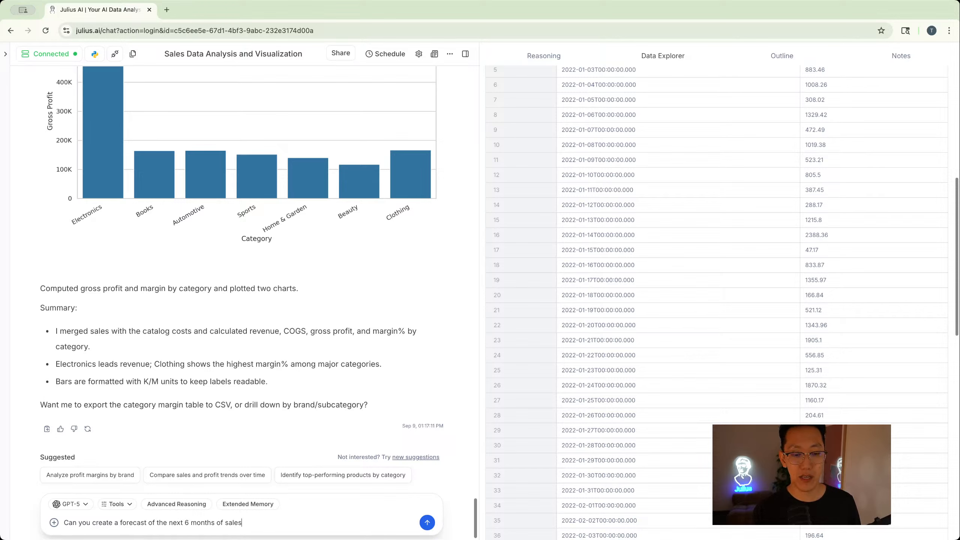
text( and identify areas)
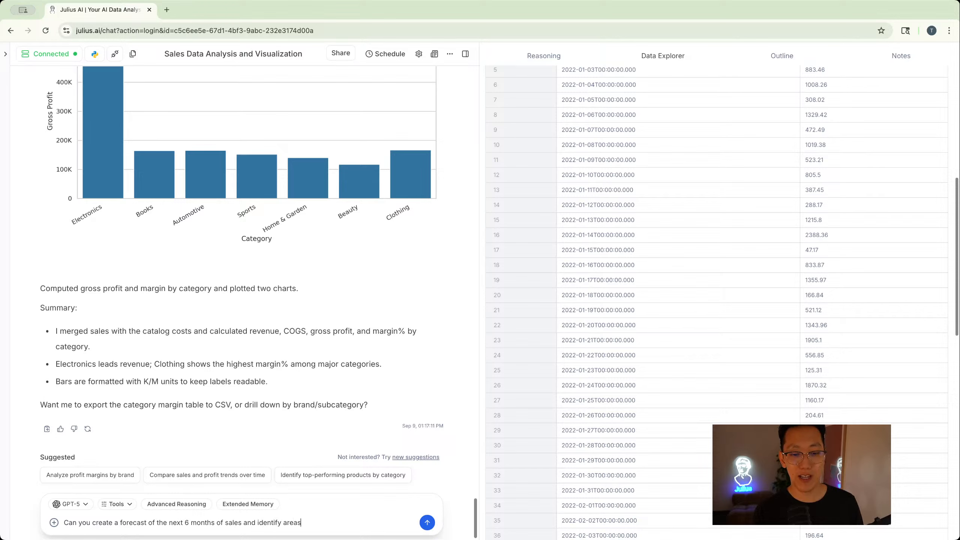
text( where we can do )
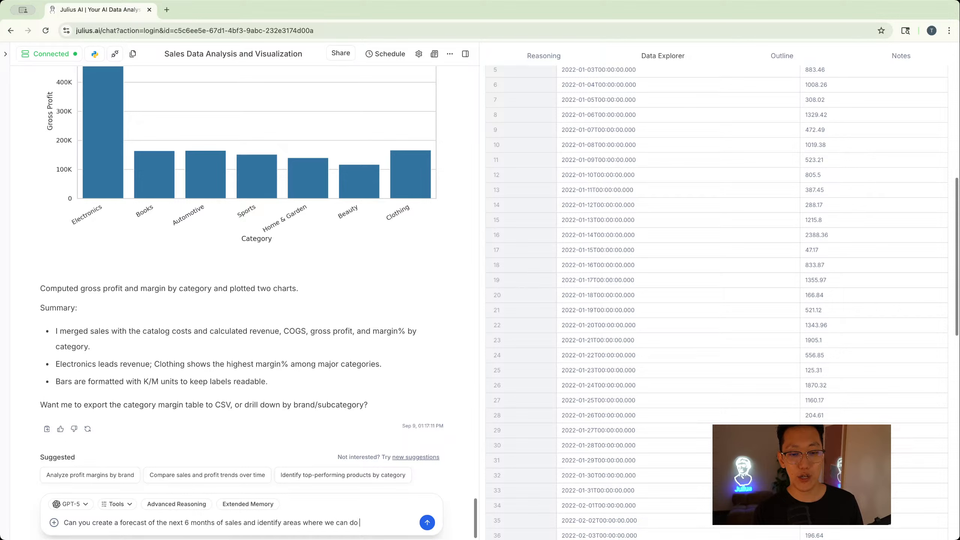
text(better )
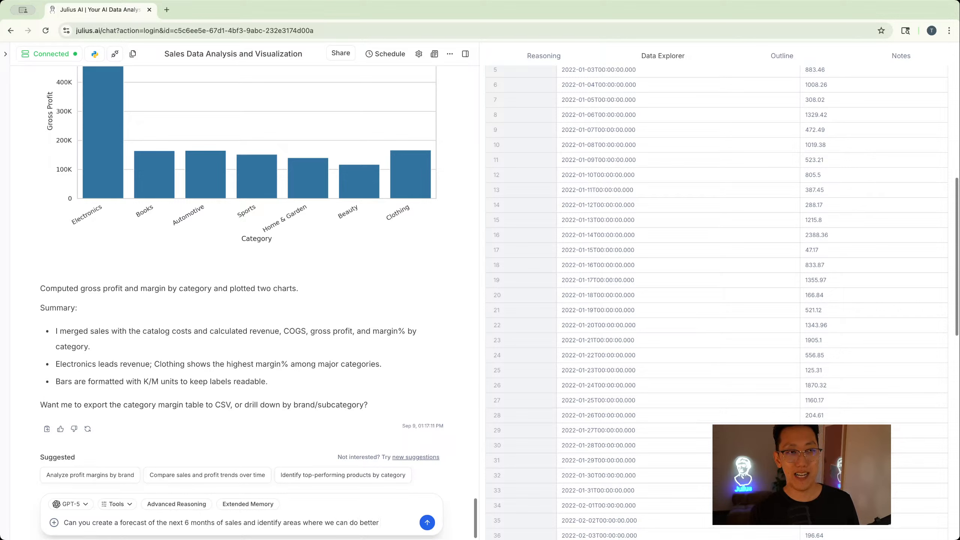
text(in terms)
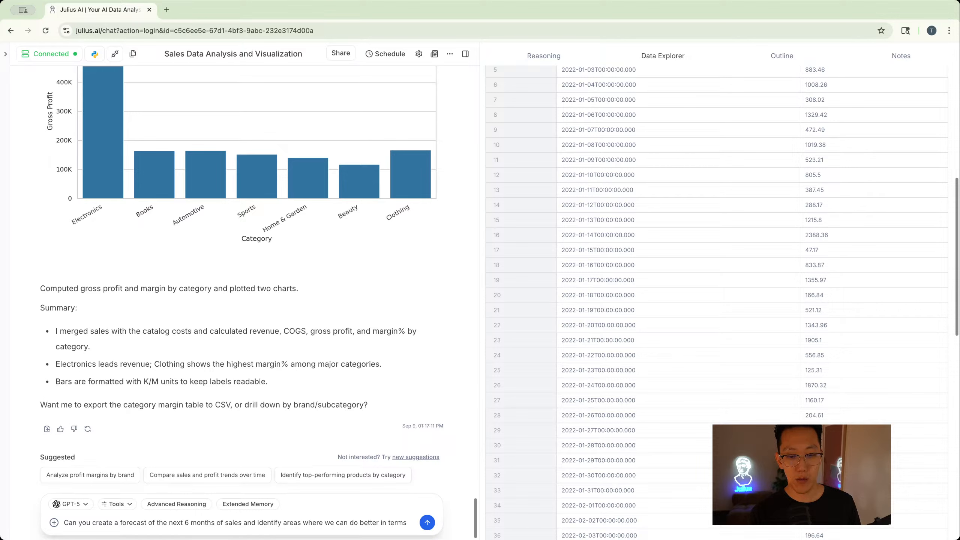
text( revenue and costs)
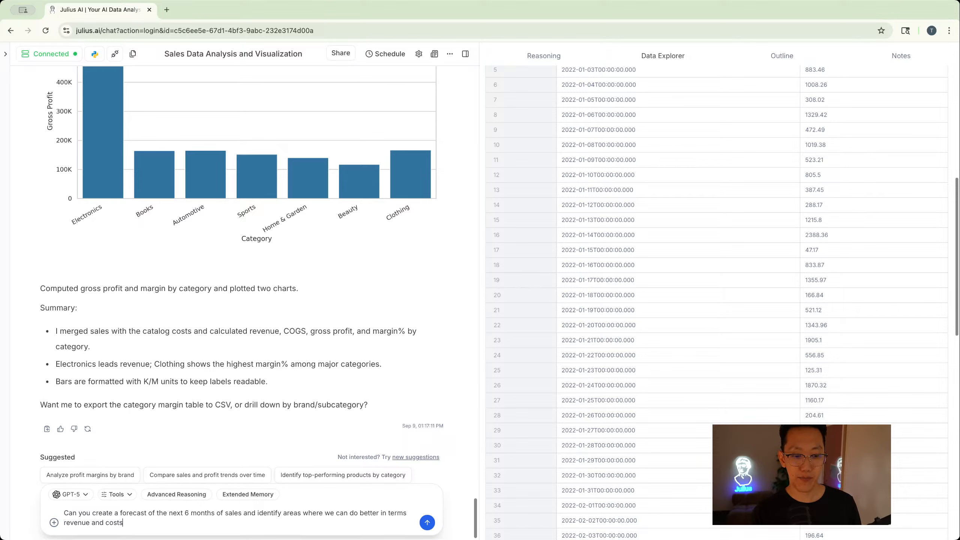
text(?)
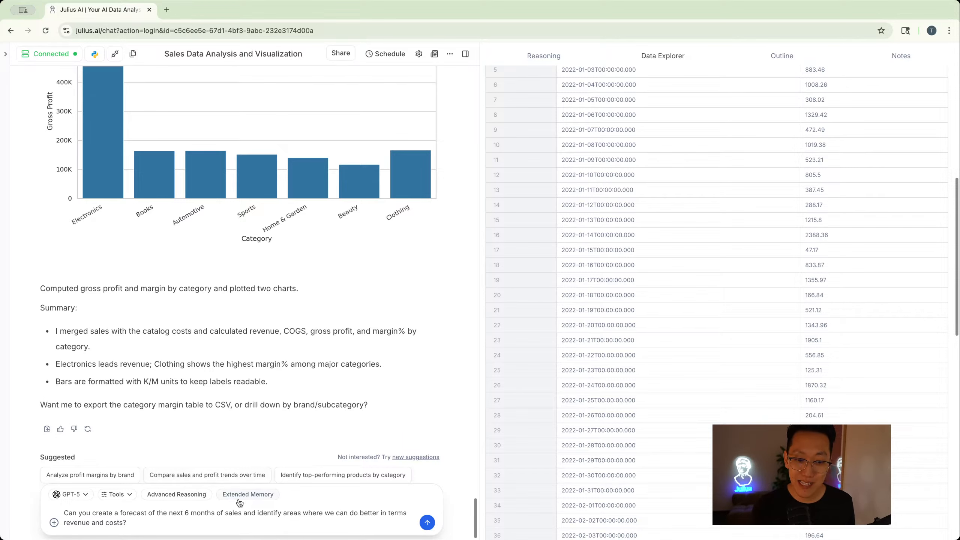
- Send the forecast prompt with Advanced Reasoning turned on and review the reasoning plan and answer
click(185, 495)
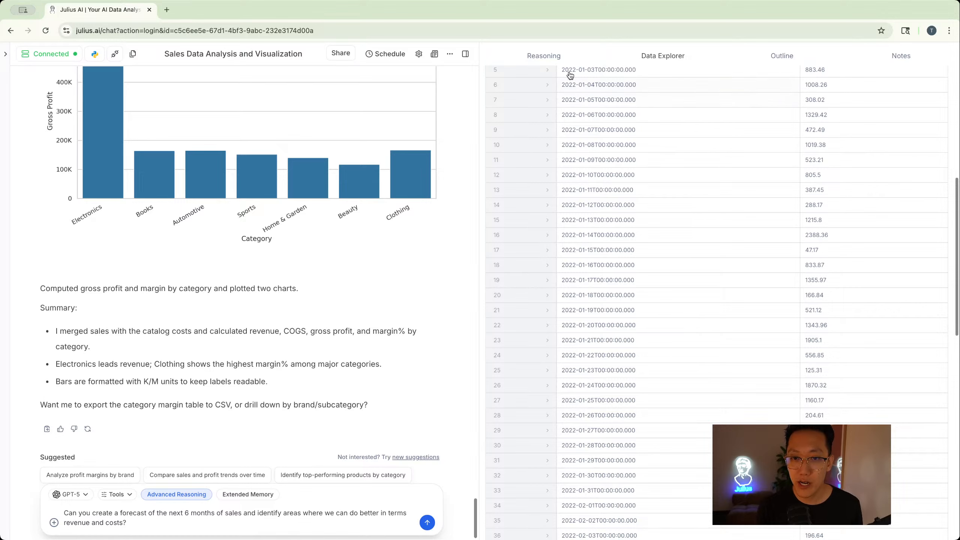
click(544, 55)
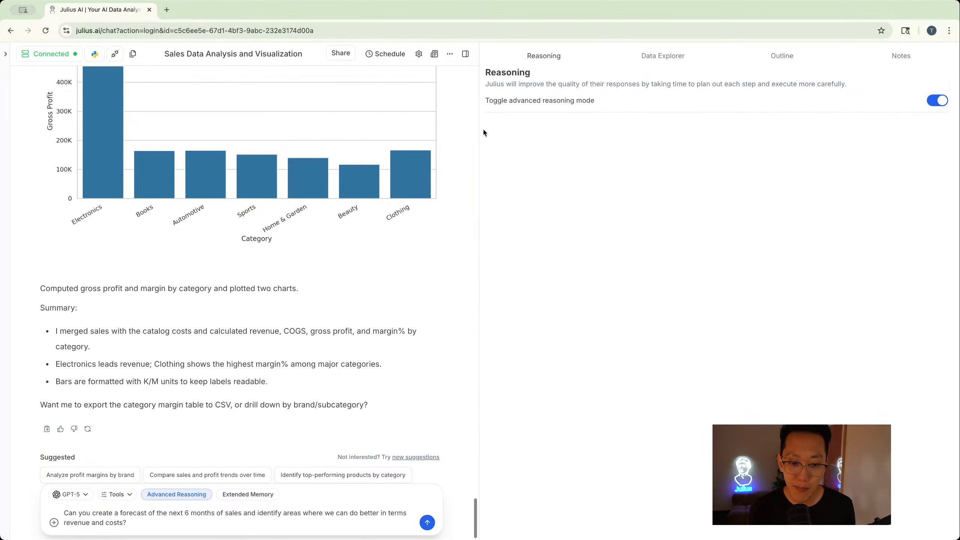
click(428, 523)
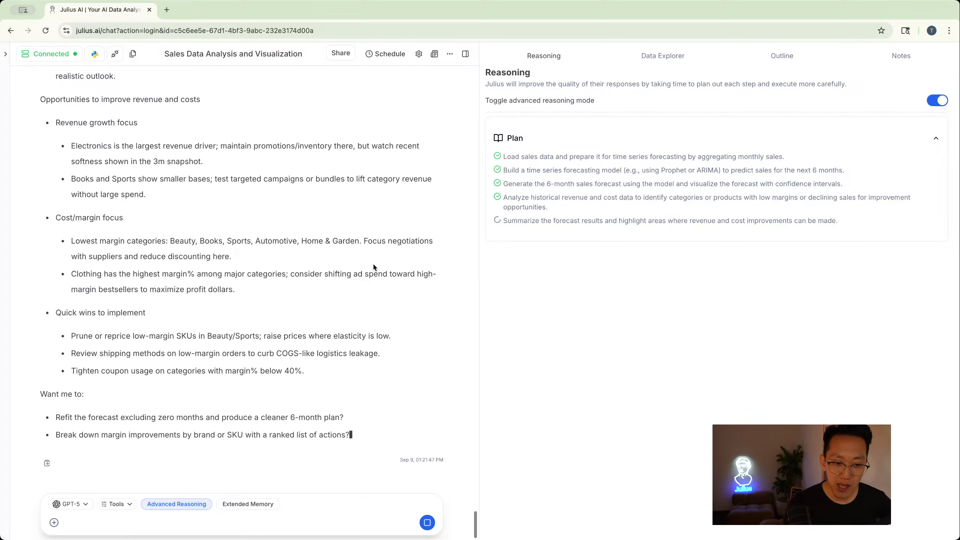
scroll(374, 266, up, 4)
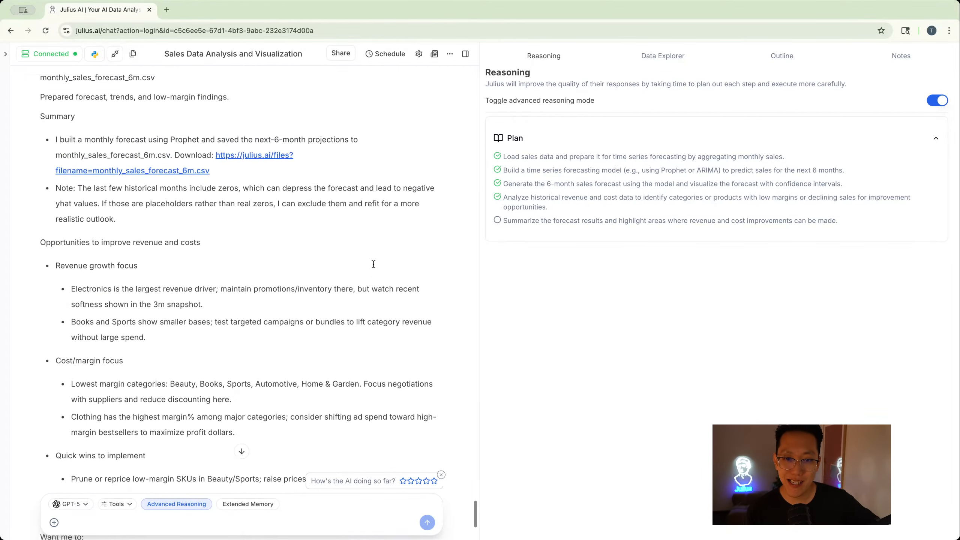
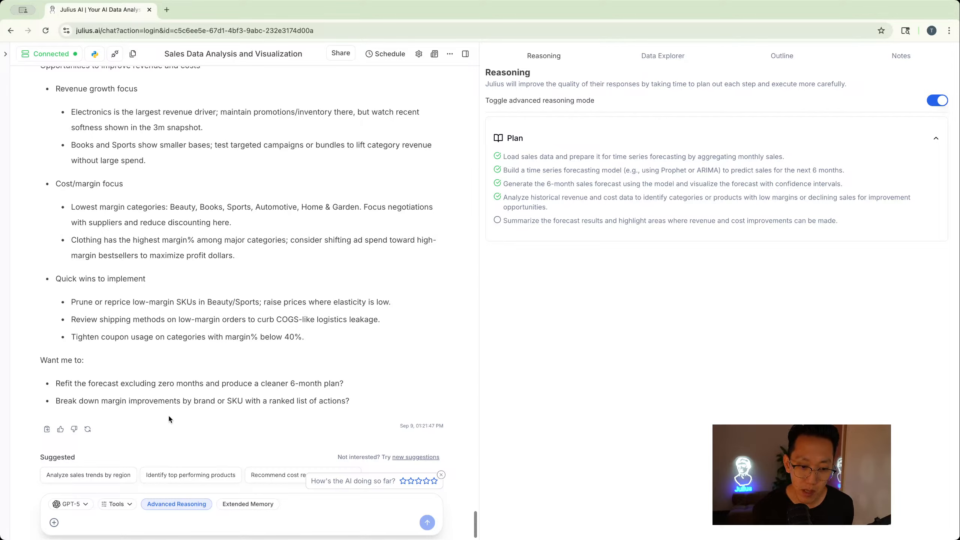
- Turn off Advanced Reasoning for the chat, leaving Extended Memory off as well
click(175, 505)
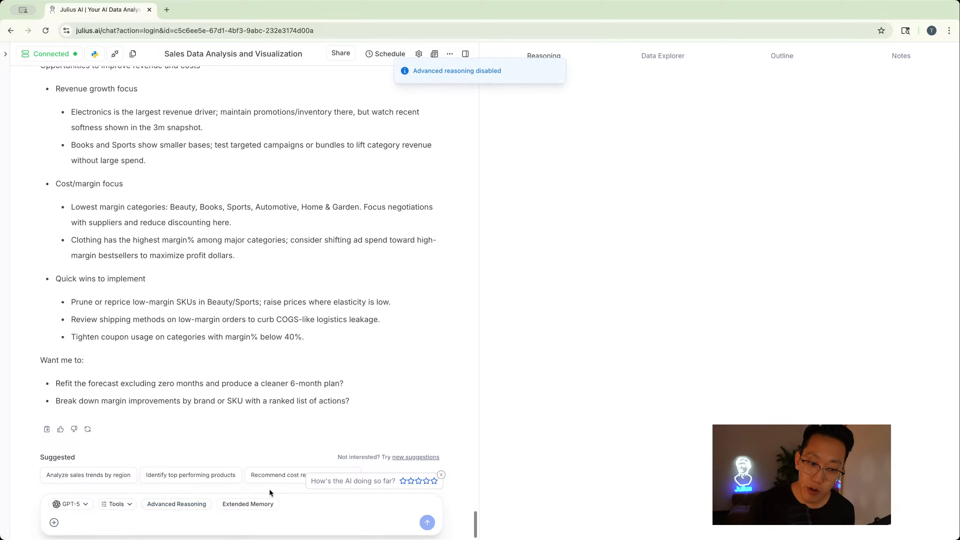
click(252, 512)
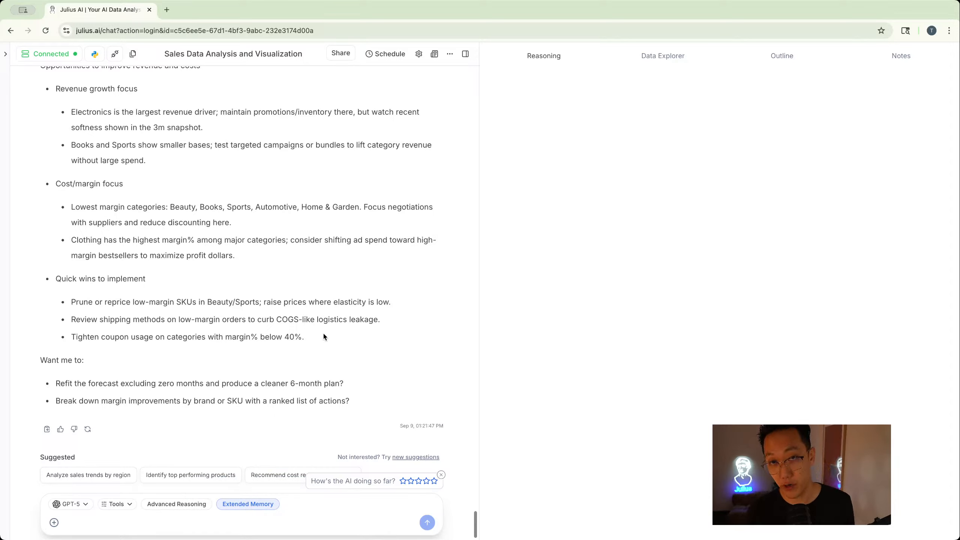
click(228, 507)
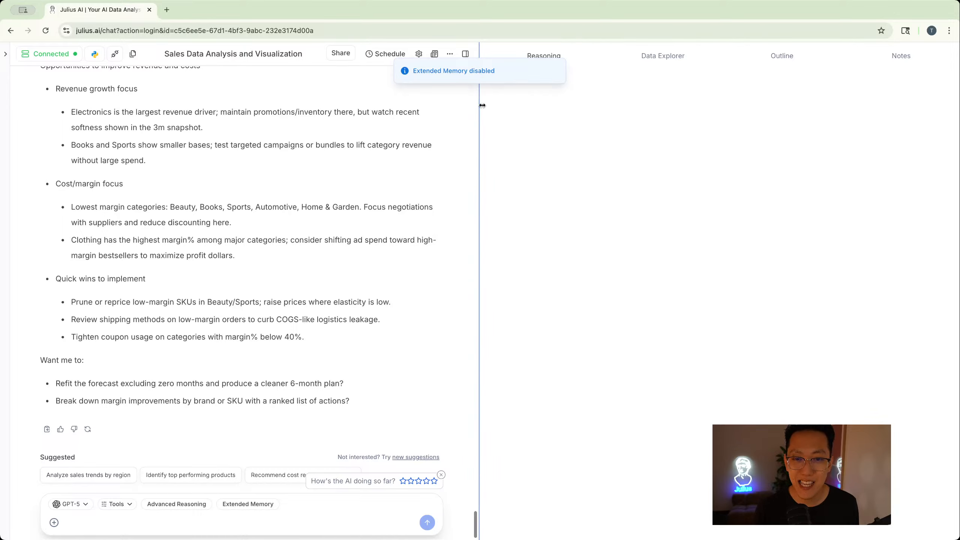
- Narrow the side panel and review the custom instructions in the Customize Julius settings
drag(480, 89, 681, 89)
click(669, 53)
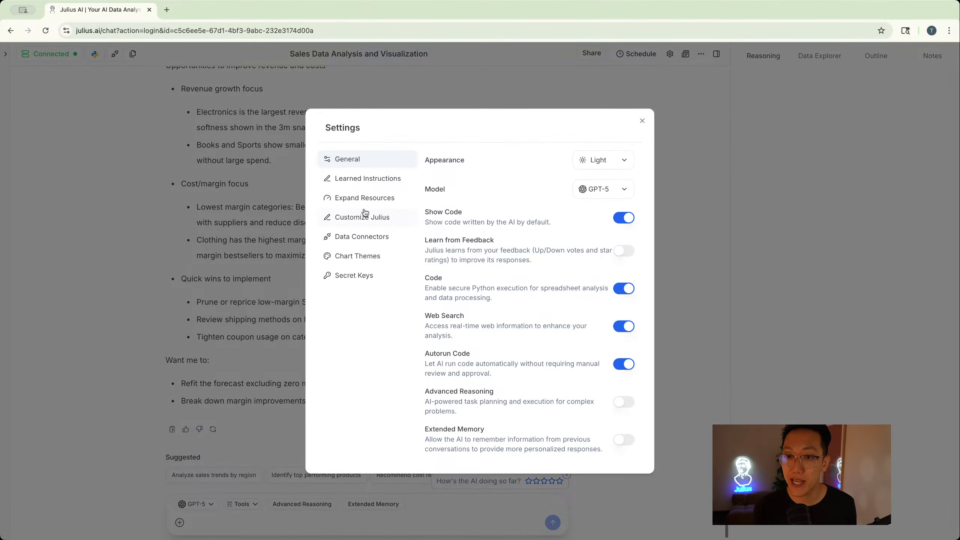
click(362, 225)
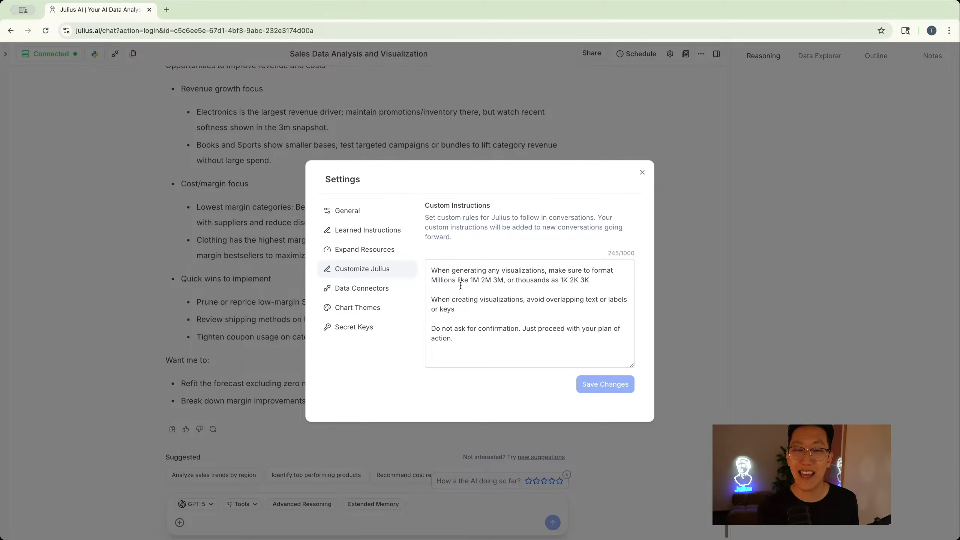
click(469, 310)
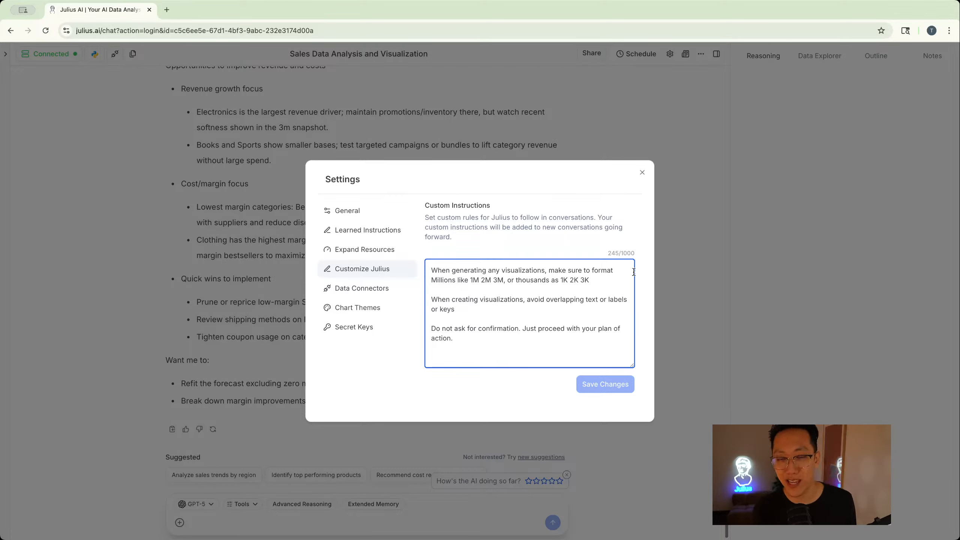
click(549, 302)
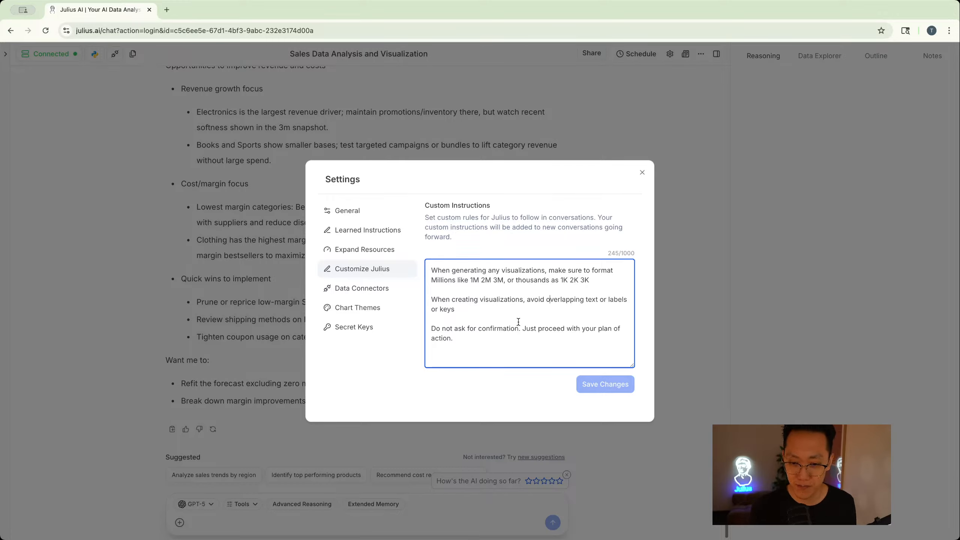
drag(455, 309, 432, 299)
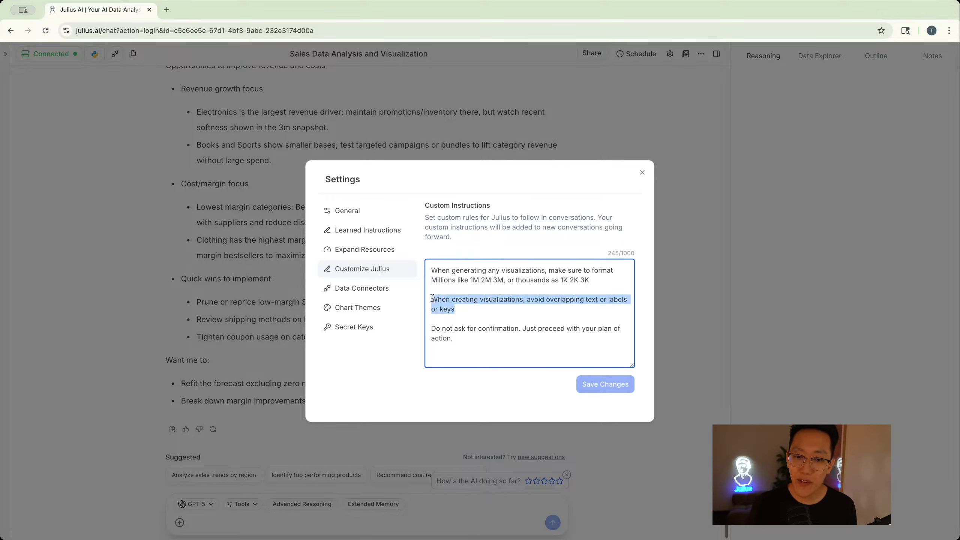
click(504, 306)
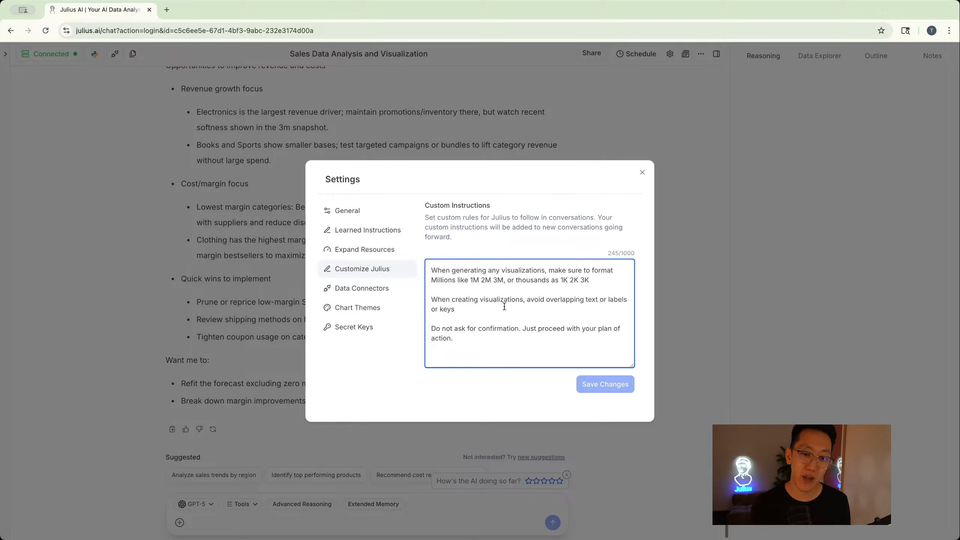
drag(455, 309, 430, 294)
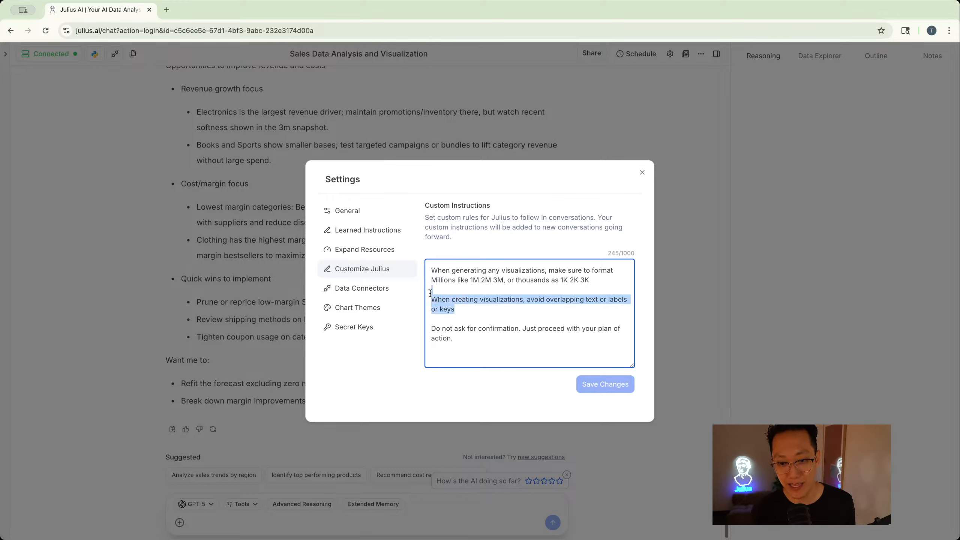
double_click(443, 300)
click(457, 336)
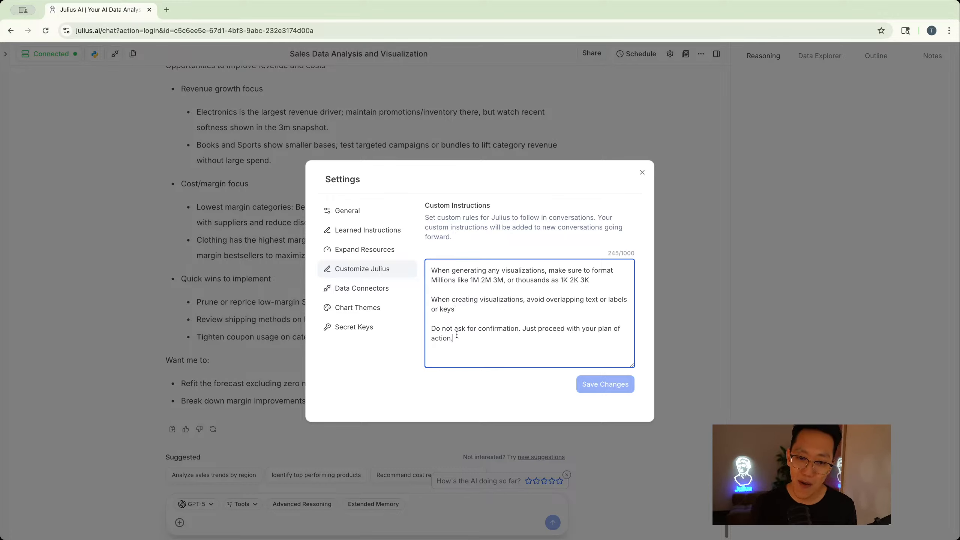
drag(456, 337, 435, 328)
click(475, 339)
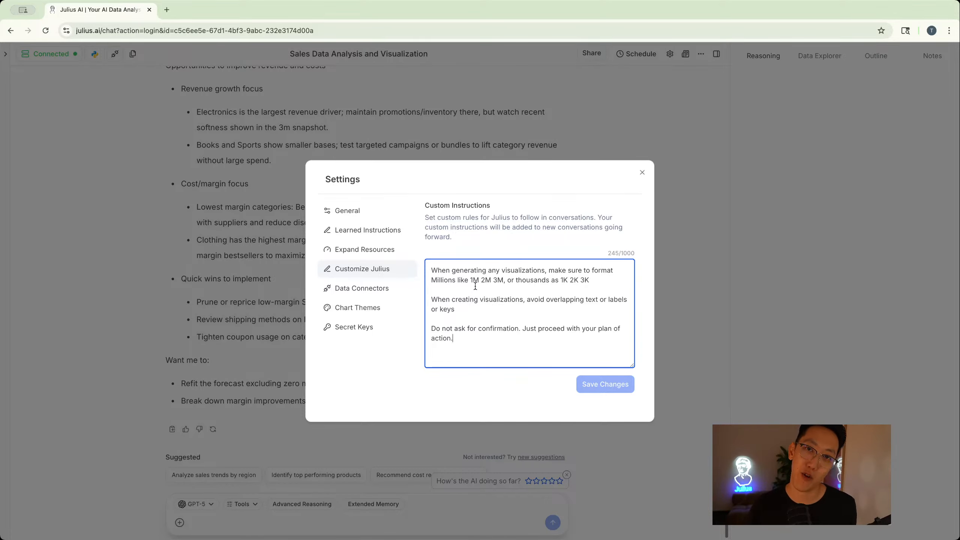
click(203, 110)
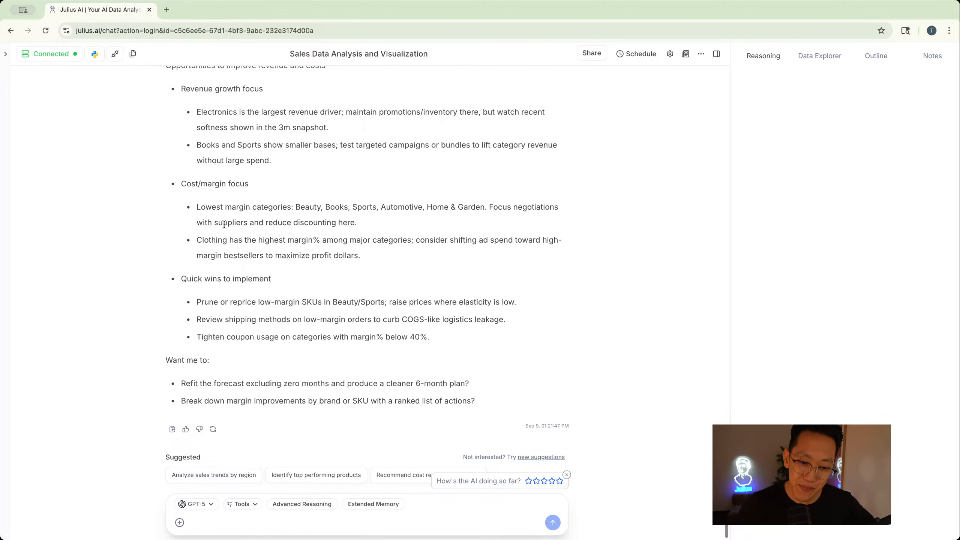
- Try the Dark appearance in the general settings, then switch back to Light
click(670, 54)
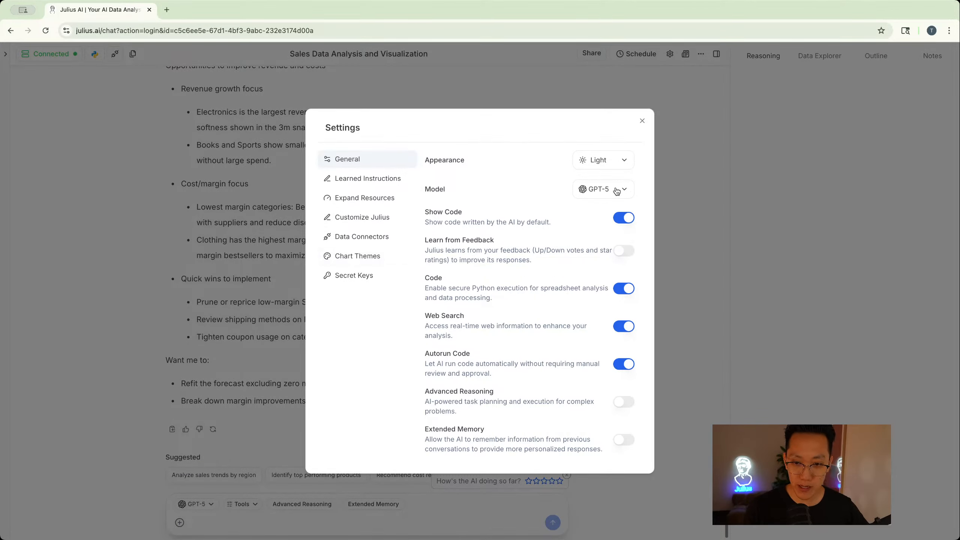
click(610, 161)
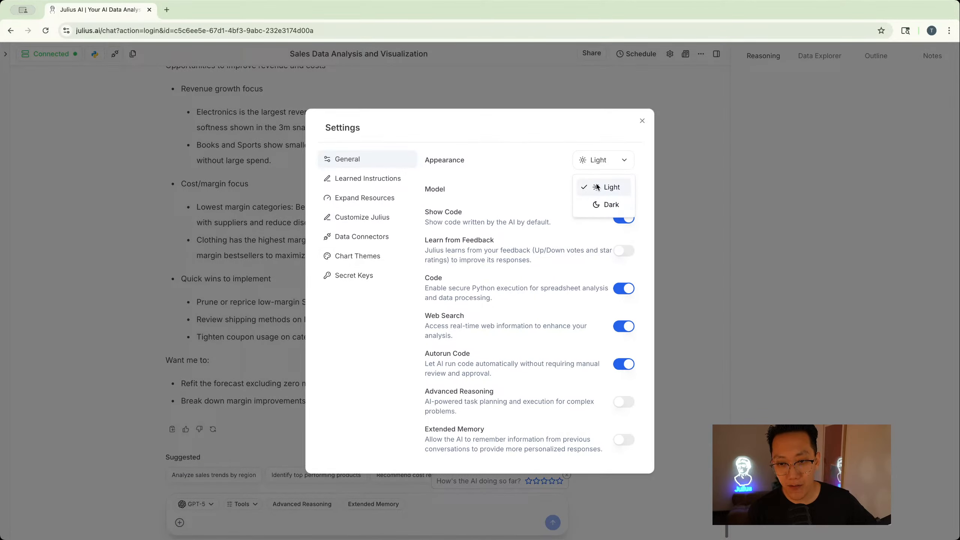
click(591, 206)
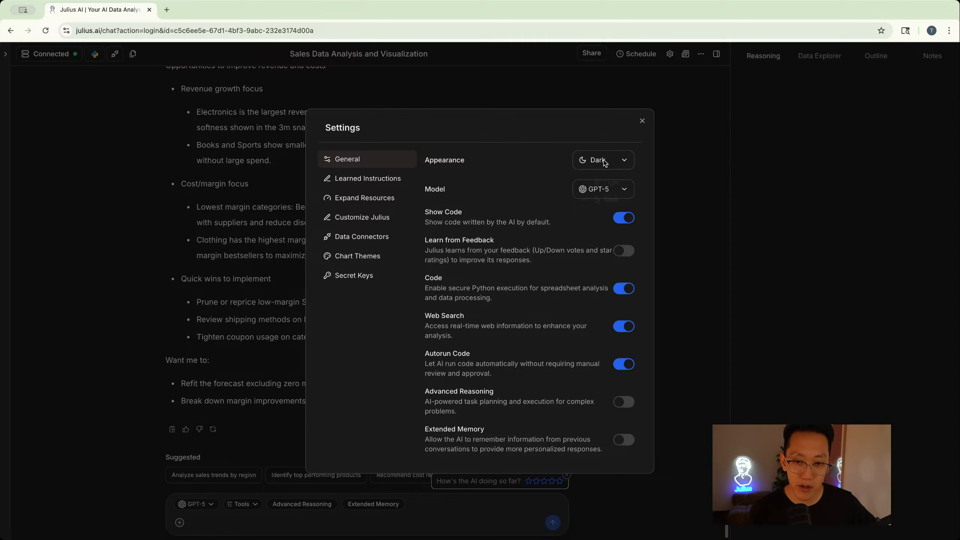
click(605, 160)
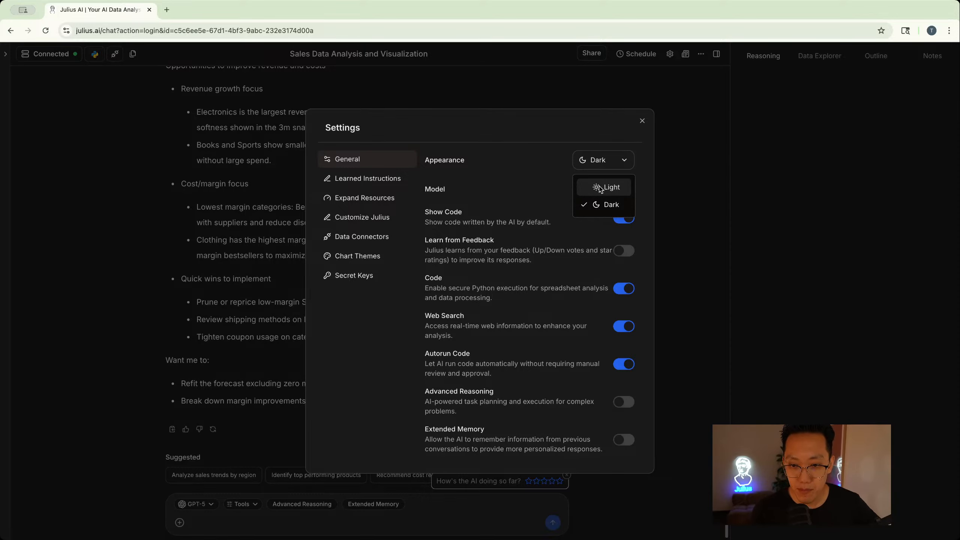
click(602, 188)
- Enable Learn from Feedback in the general settings
click(601, 192)
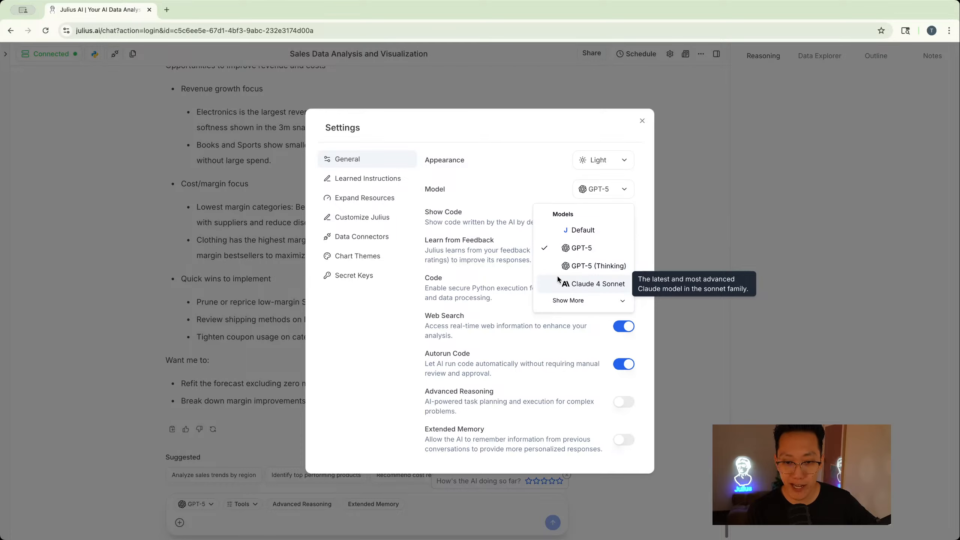
click(410, 339)
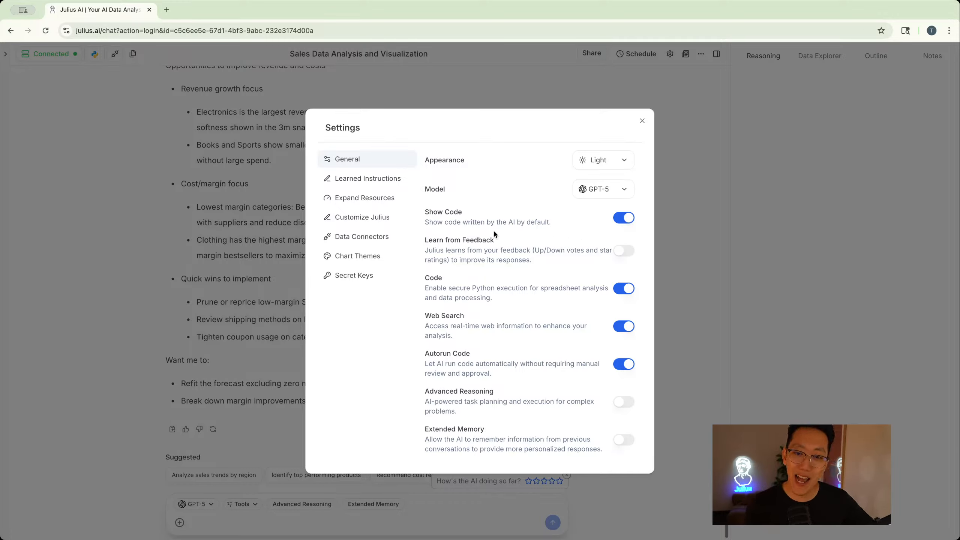
click(623, 251)
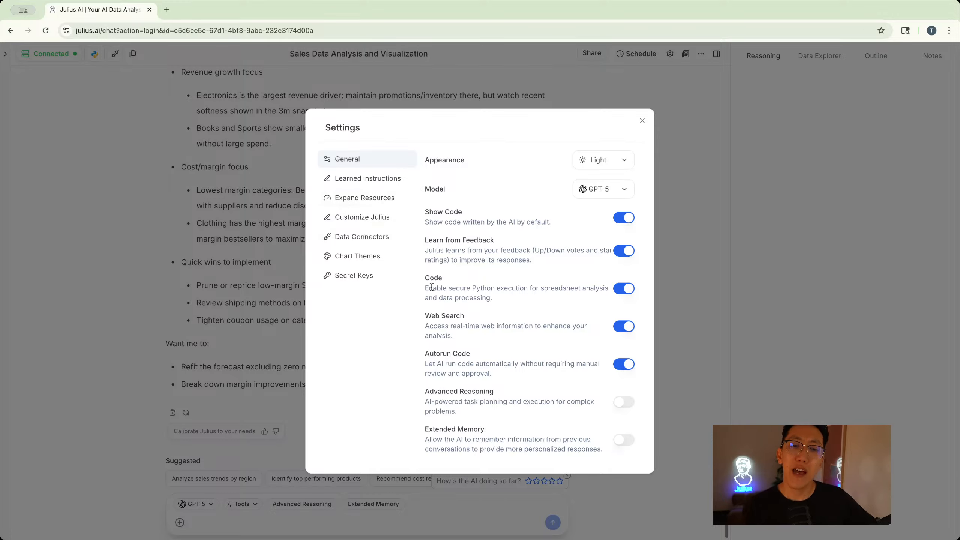
- Review the Learned Instructions and Secret Keys settings pages, then close Settings
click(358, 180)
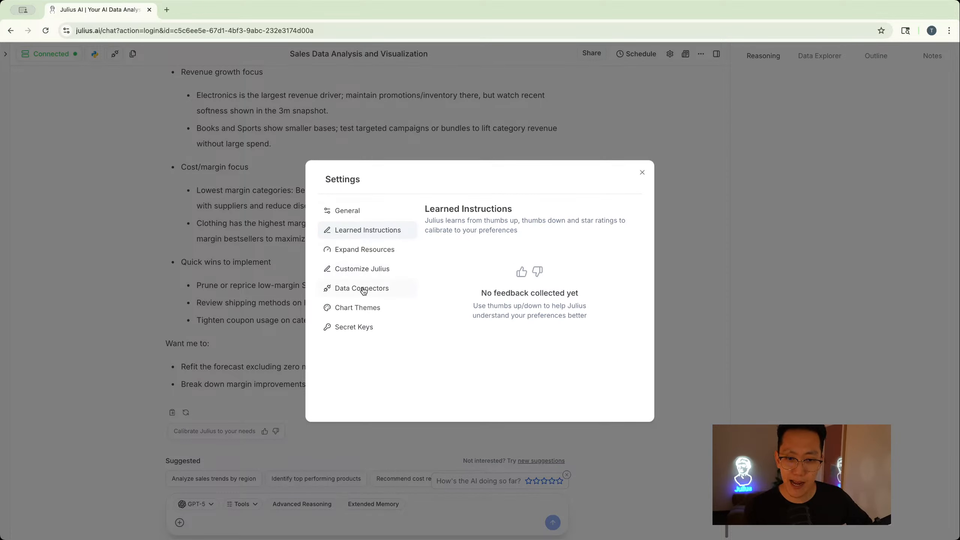
click(355, 327)
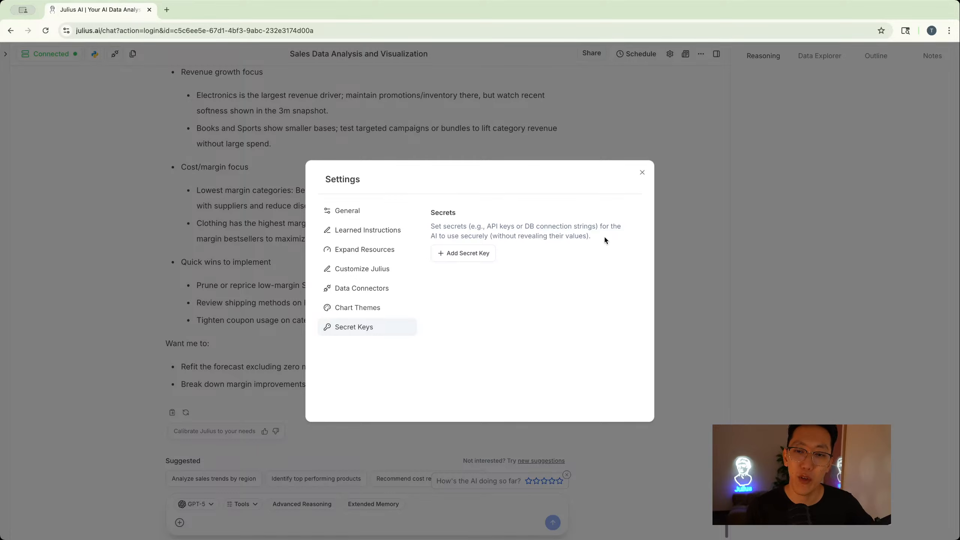
click(640, 174)
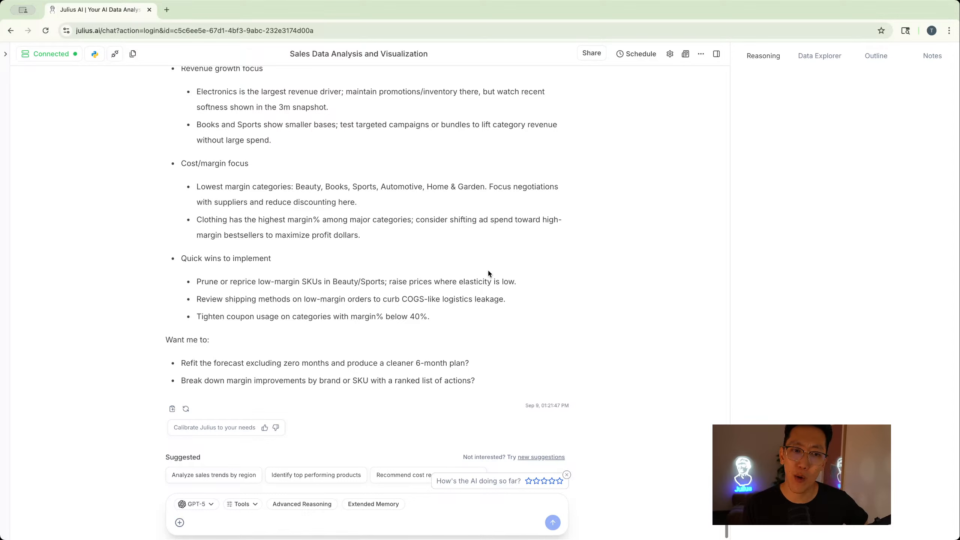
- Generate an analysis report from the chat
scroll(489, 272, up, 2)
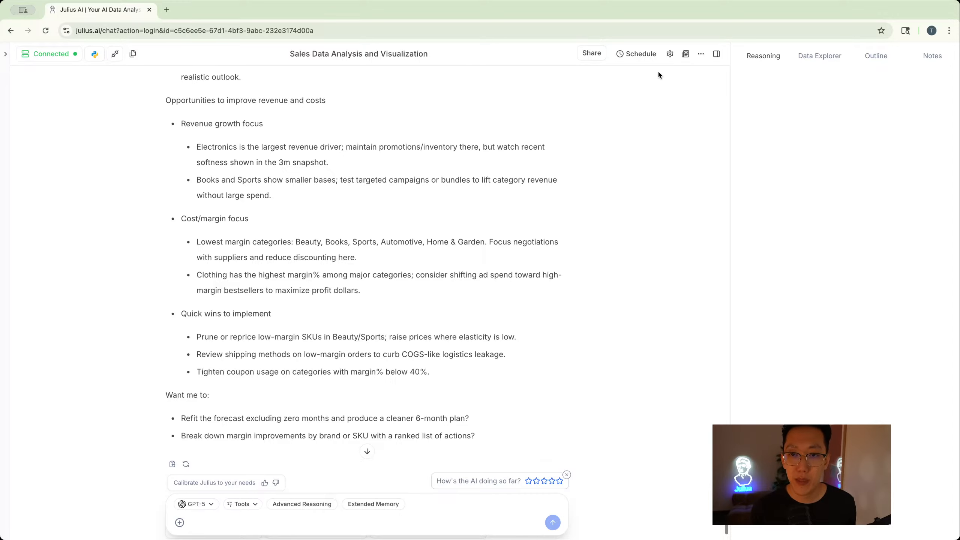
click(687, 54)
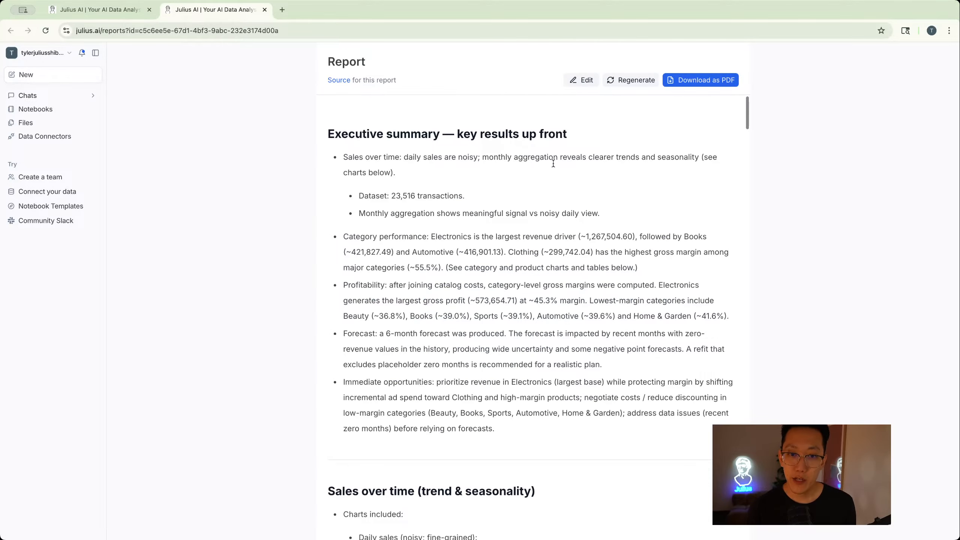
- Read through the generated report's summary, sales trend, category and profitability sections
scroll(501, 167, down, 1)
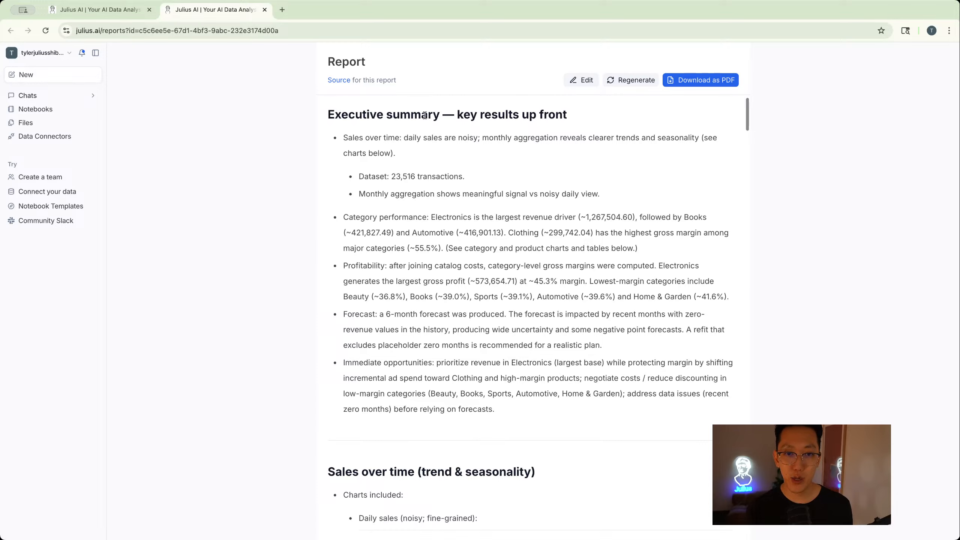
scroll(562, 116, down, 4)
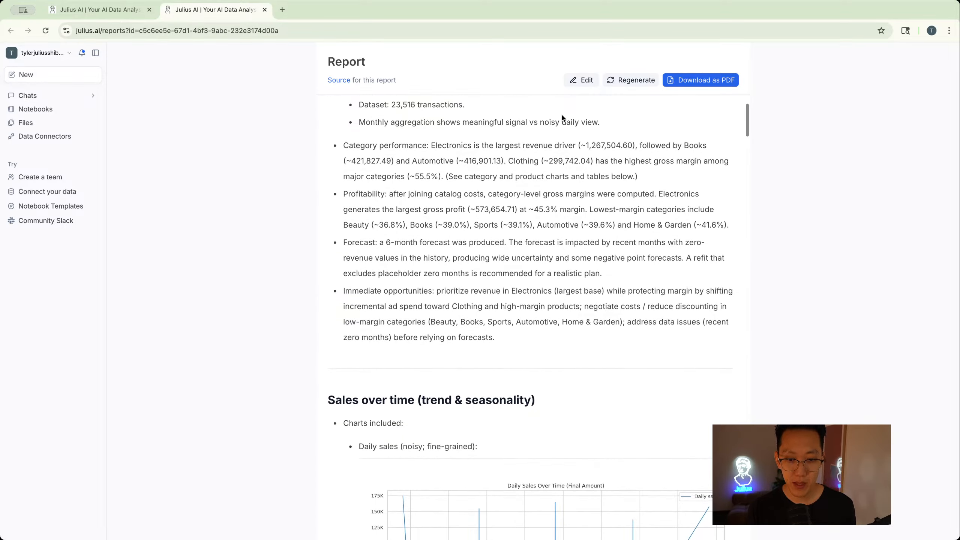
scroll(523, 211, down, 15)
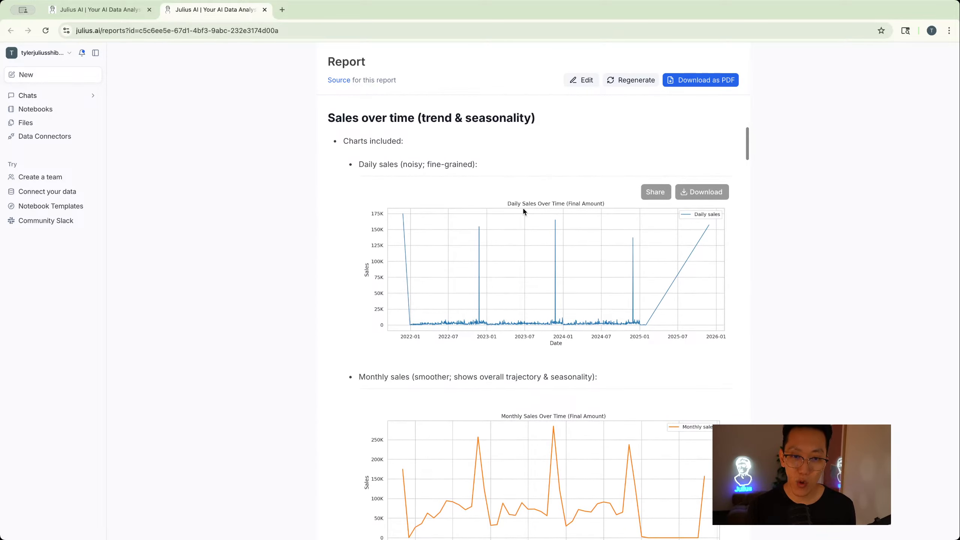
scroll(416, 156, down, 20)
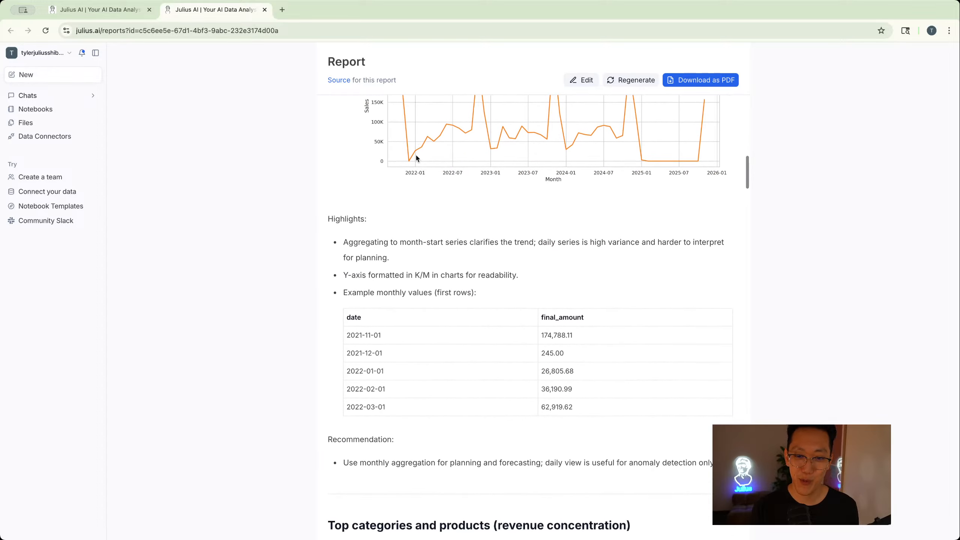
scroll(416, 156, down, 20)
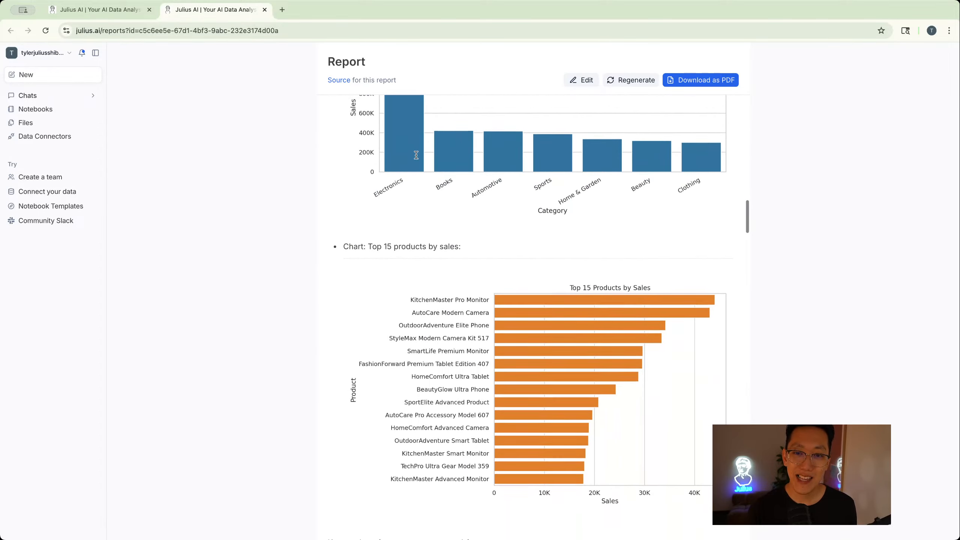
scroll(417, 155, down, 20)
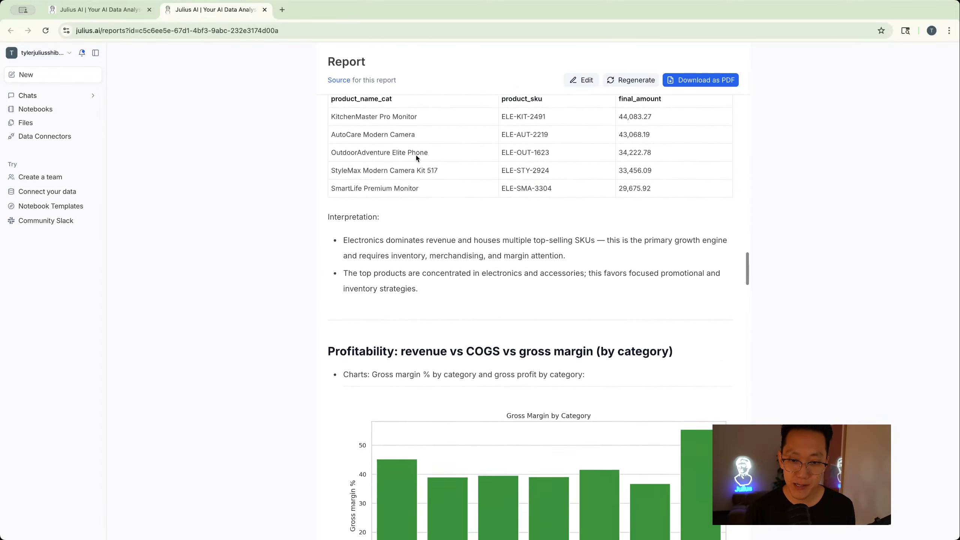
scroll(416, 157, down, 15)
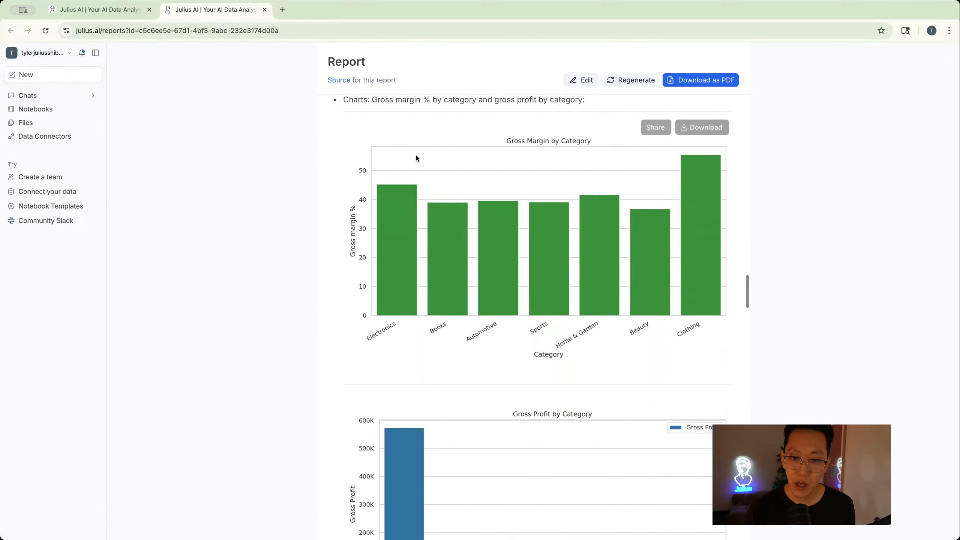
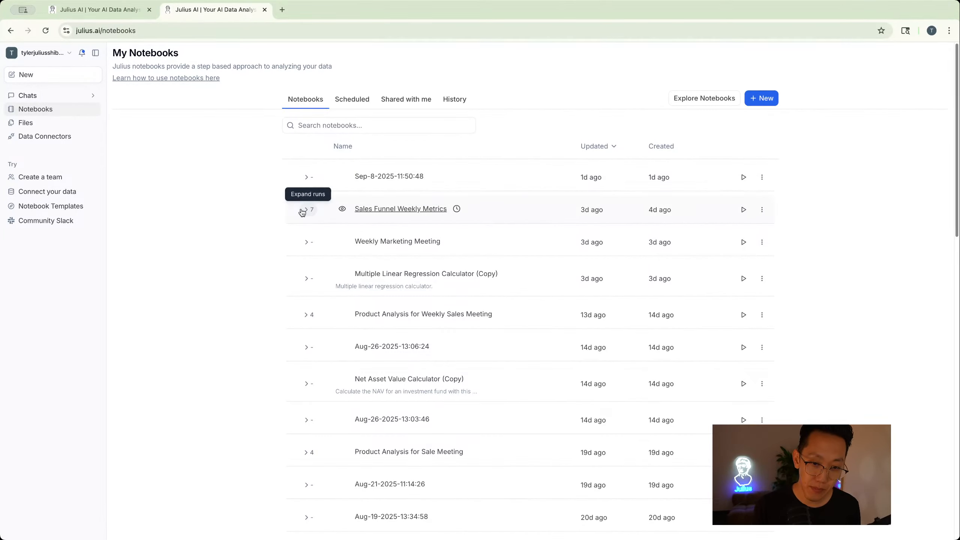
- Expand the runs of the Sales Funnel Weekly Metrics notebook, open it, and scroll through its cells and category report
click(303, 211)
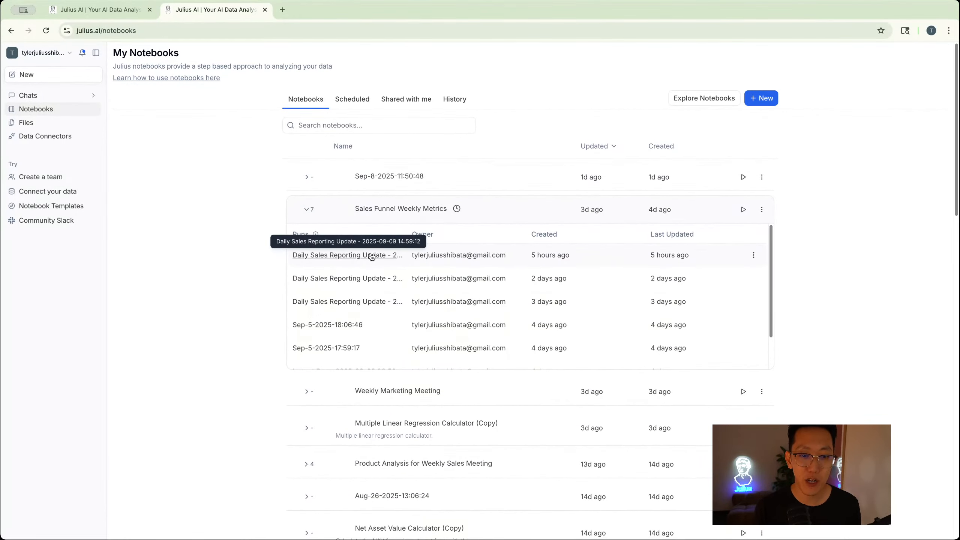
click(383, 209)
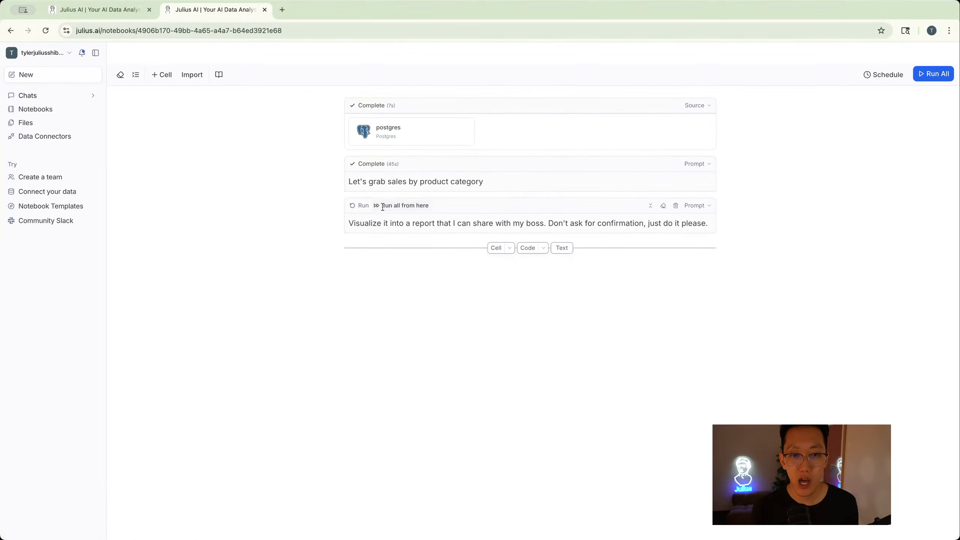
scroll(383, 207, down, 1)
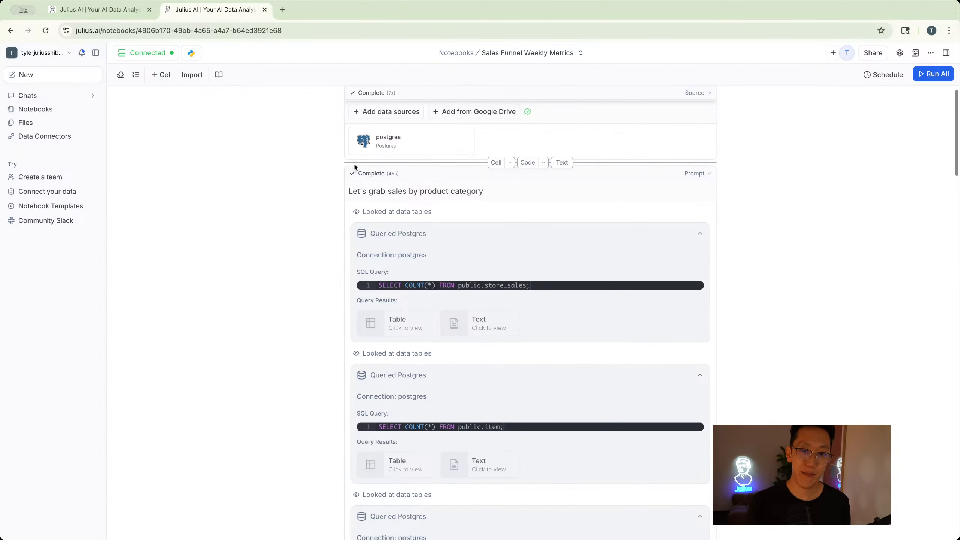
scroll(355, 165, up, 1)
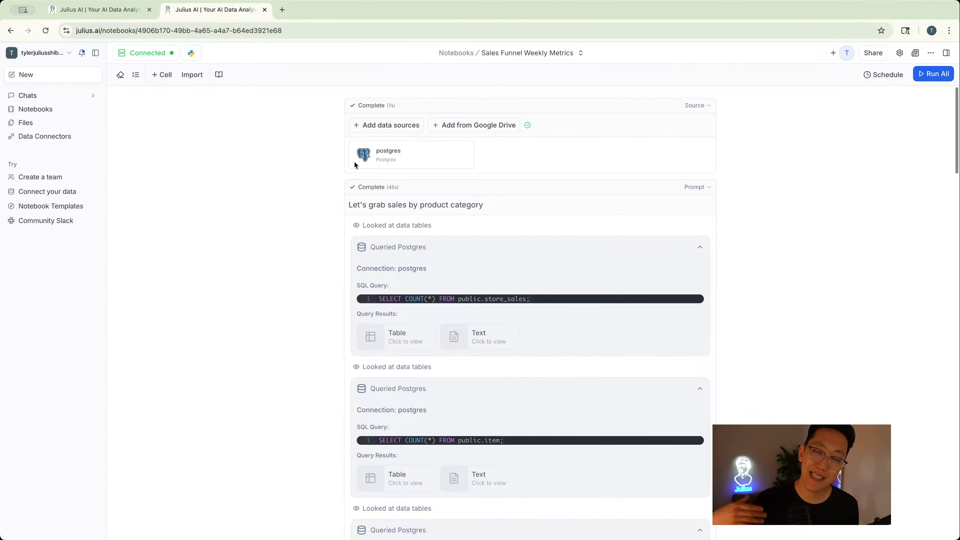
scroll(354, 161, down, 2)
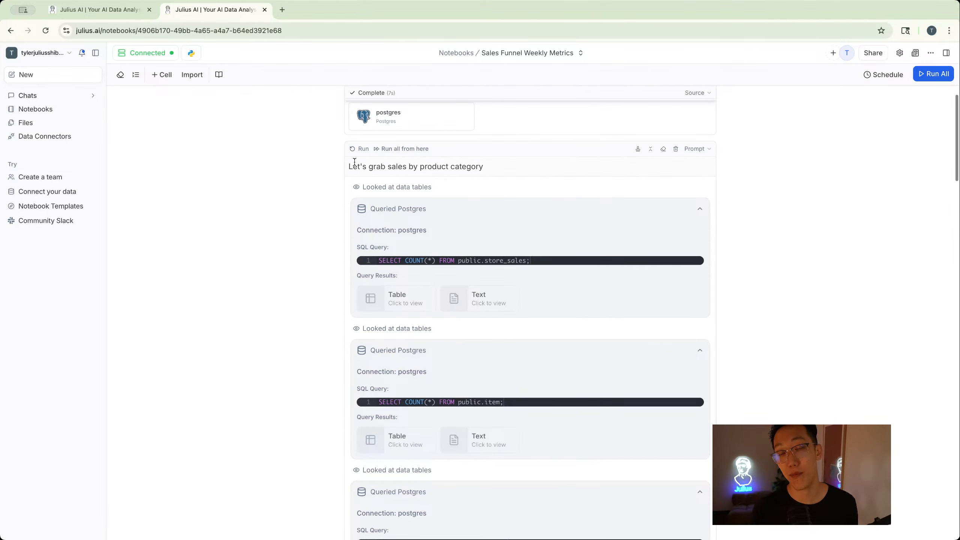
scroll(354, 160, down, 1)
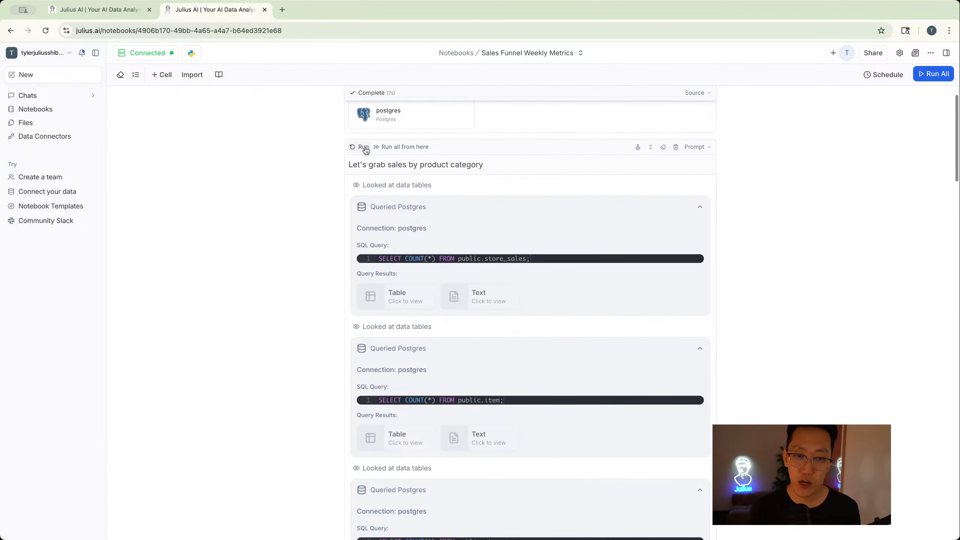
scroll(365, 147, down, 7)
scroll(365, 149, down, 20)
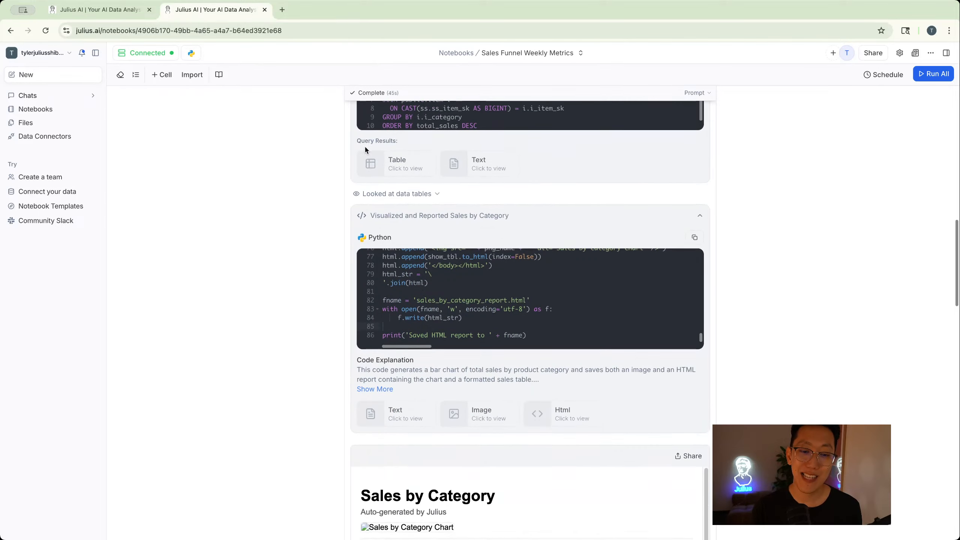
scroll(366, 149, down, 1)
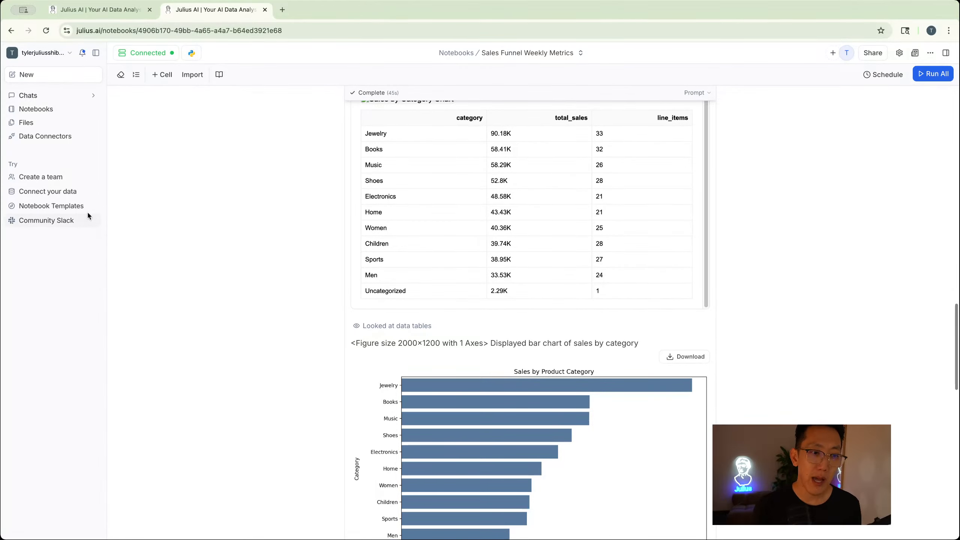
- Open the Notebook Templates gallery and browse the top picks and all templates
click(78, 207)
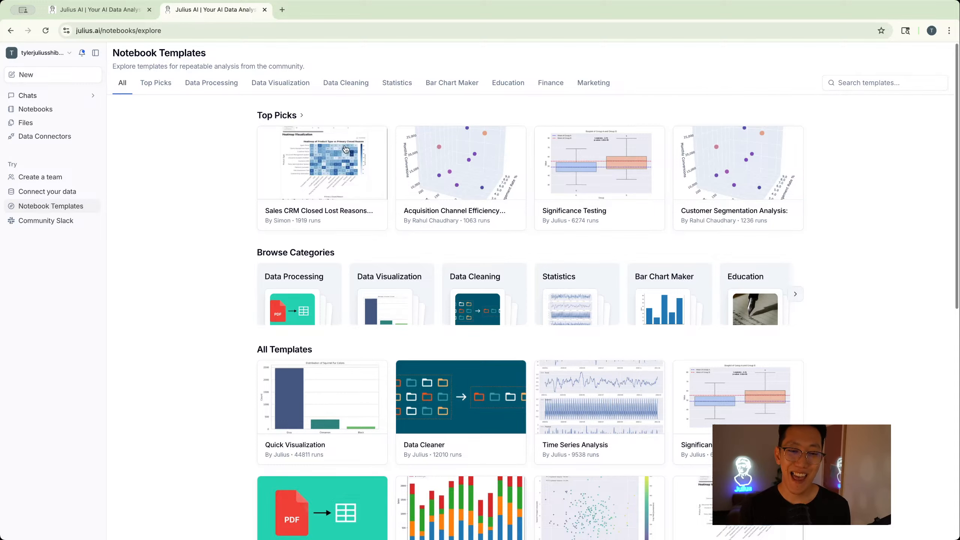
scroll(359, 145, down, 3)
scroll(550, 155, down, 3)
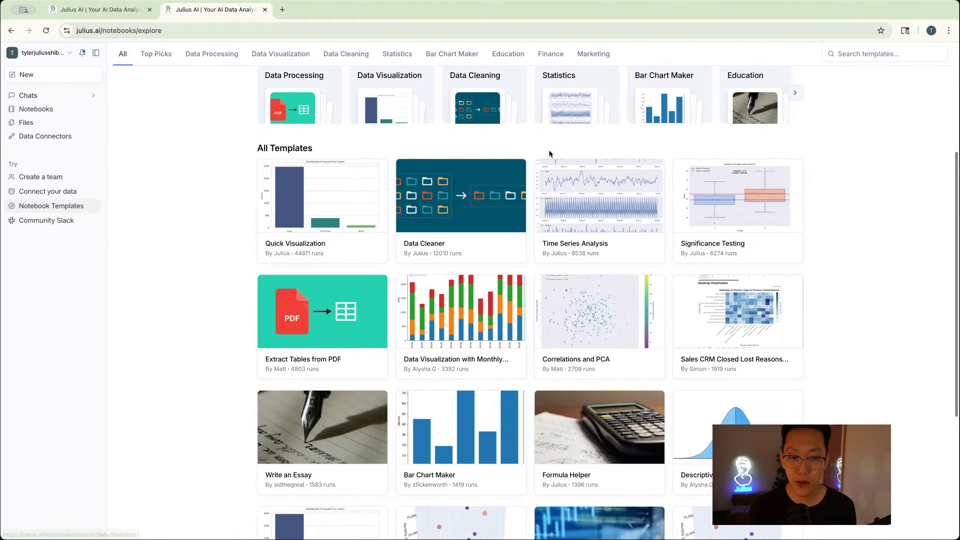
scroll(550, 153, up, 5)
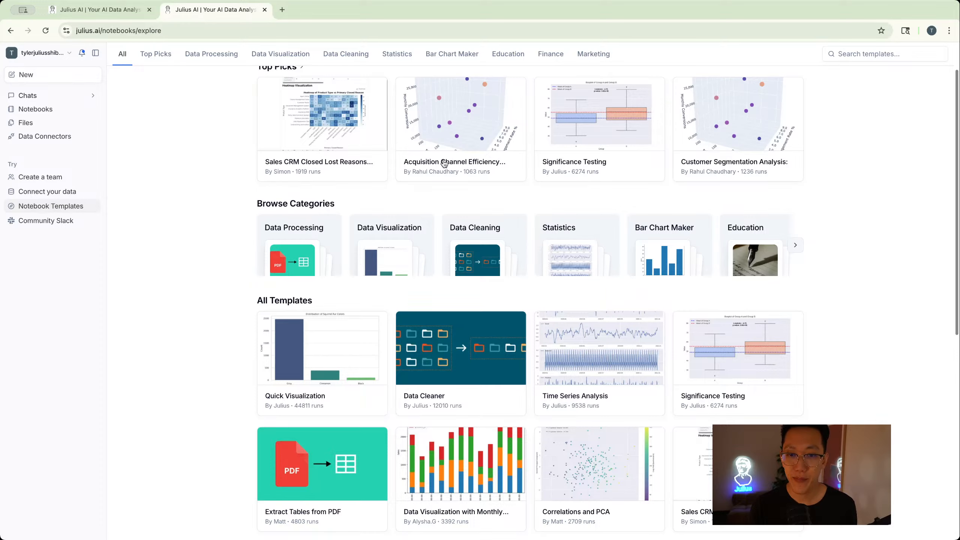
- Open the Acquisition Channel Efficiency Analysis template and run it as a new notebook
click(420, 117)
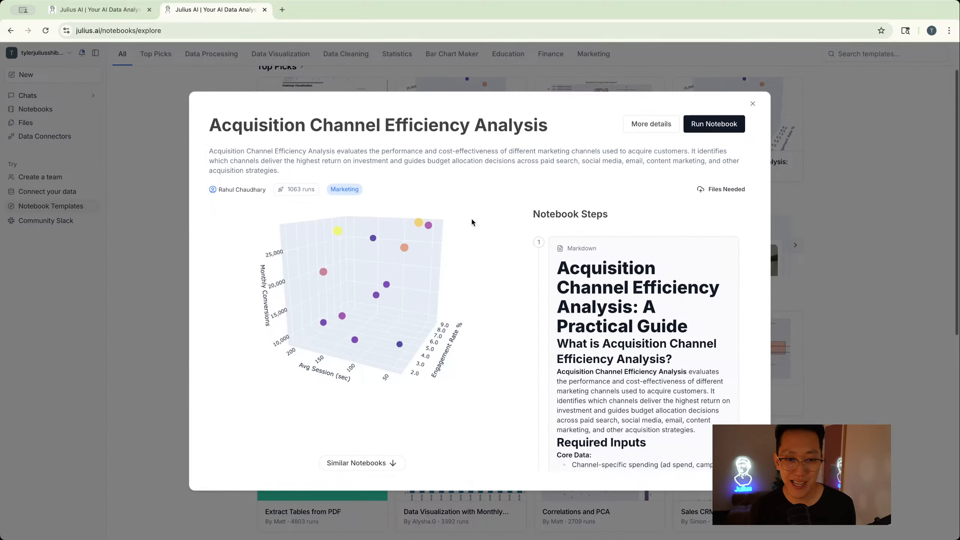
click(728, 124)
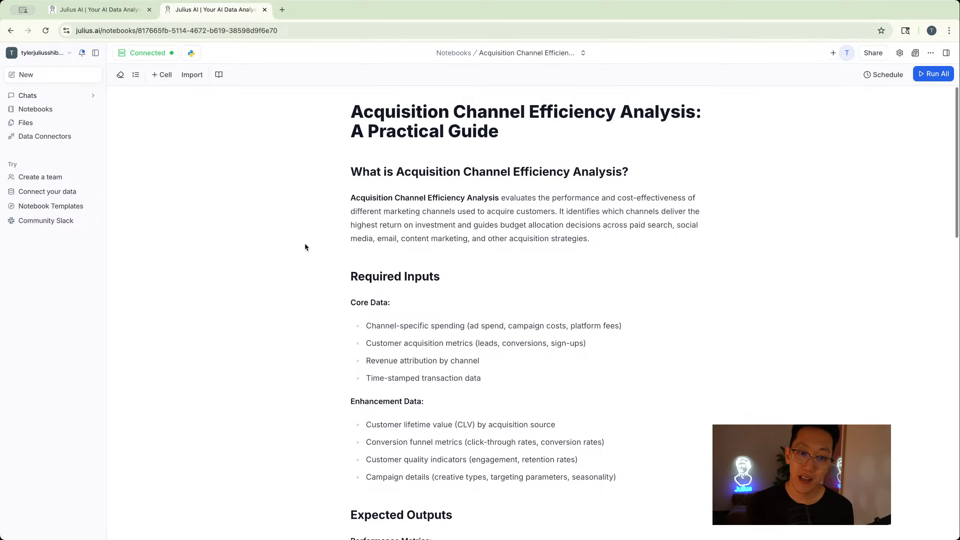
scroll(306, 246, down, 15)
scroll(305, 246, down, 3)
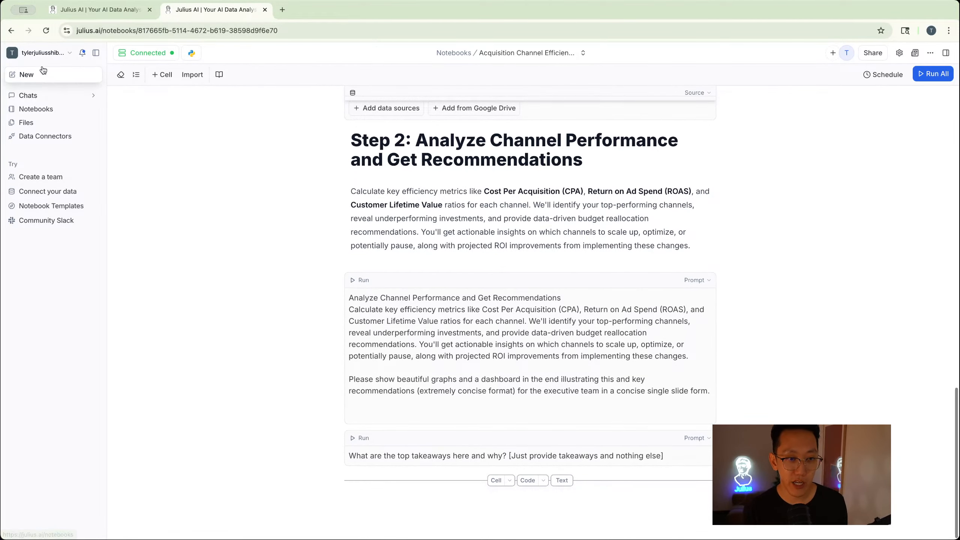
- Open the documentation from the account menu, browse its welcome page, and close the Community Slack tab
click(41, 53)
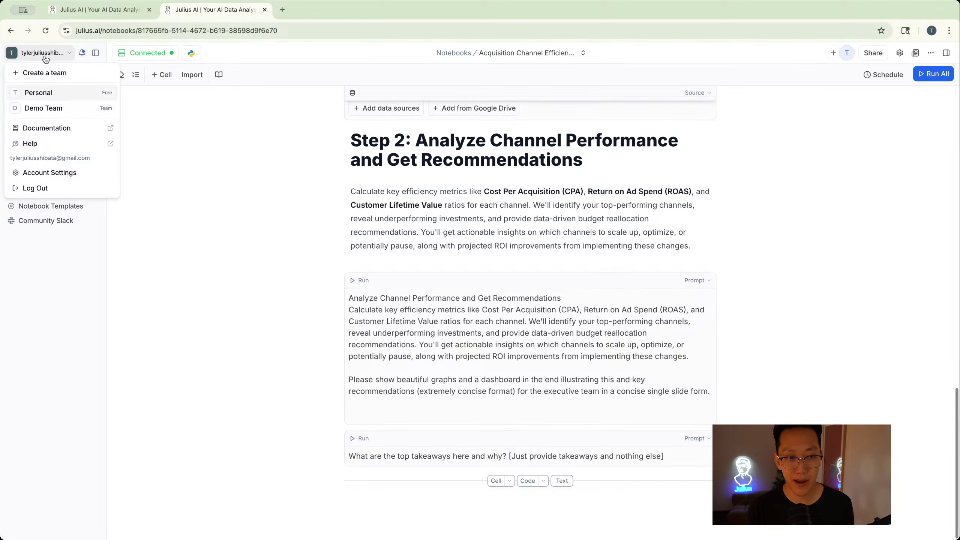
click(30, 130)
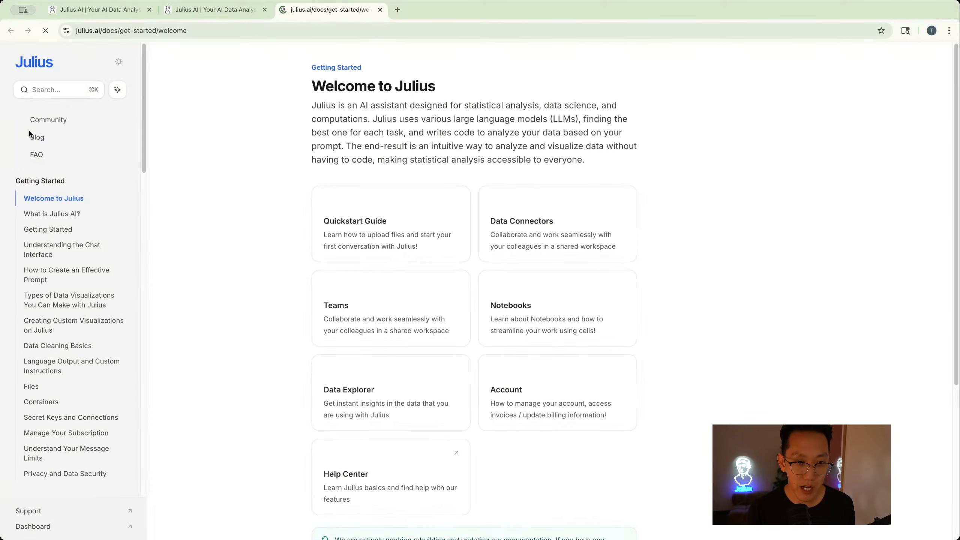
scroll(293, 91, down, 5)
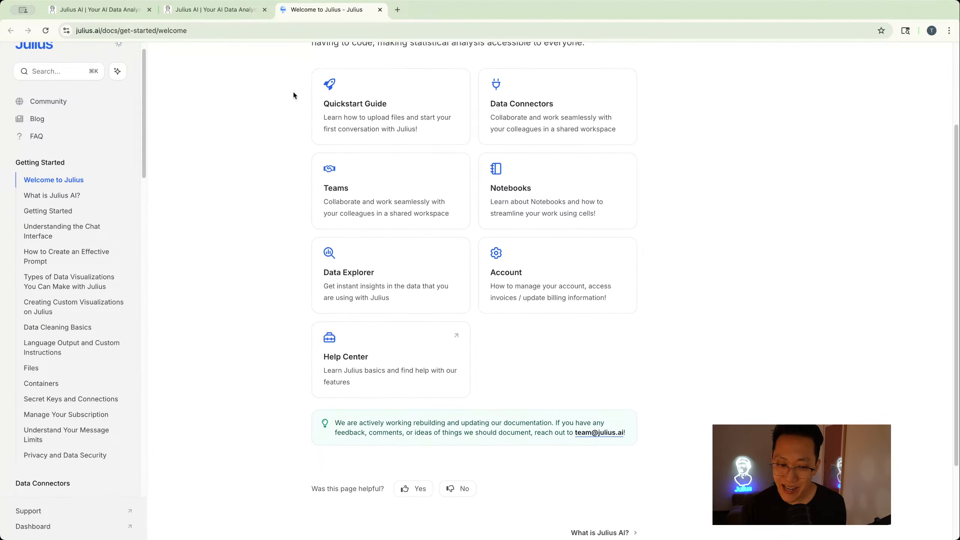
scroll(292, 90, up, 2)
click(313, 86)
click(100, 9)
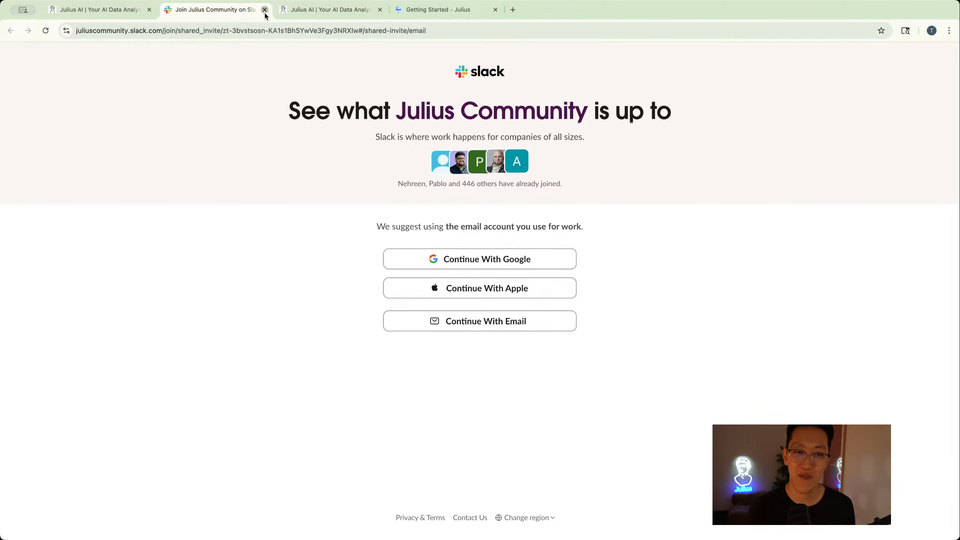
click(265, 10)
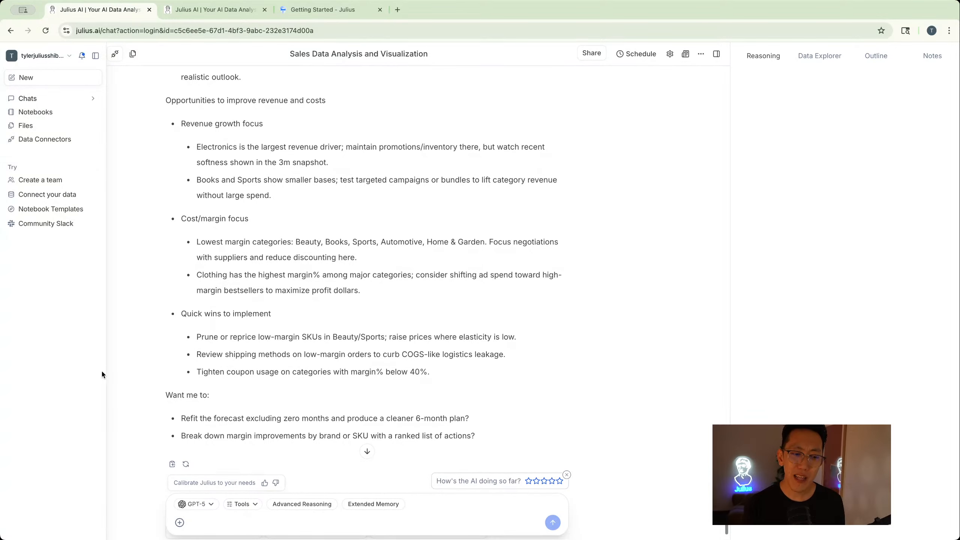
- Open the Help panel from the chat's more menu and scroll through its help links
mouse_move(23, 386)
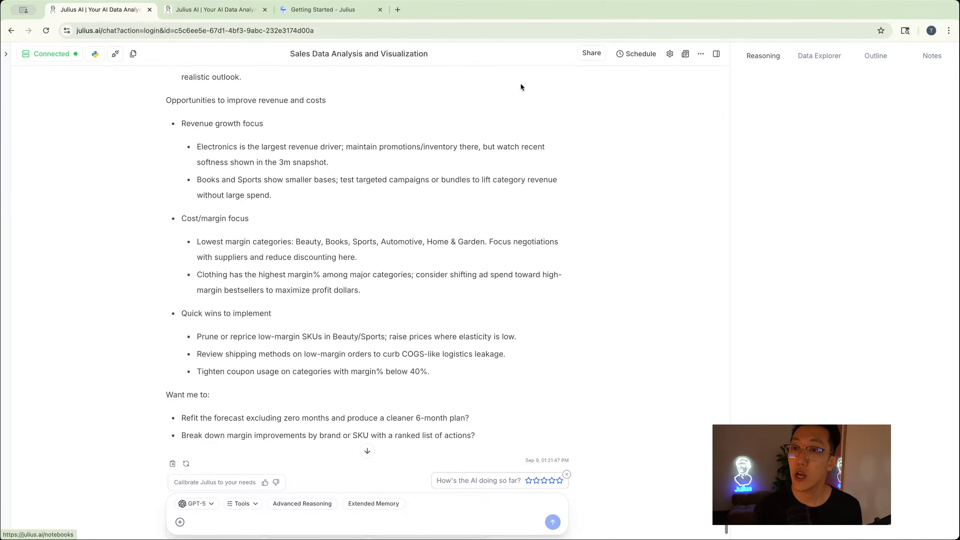
click(701, 55)
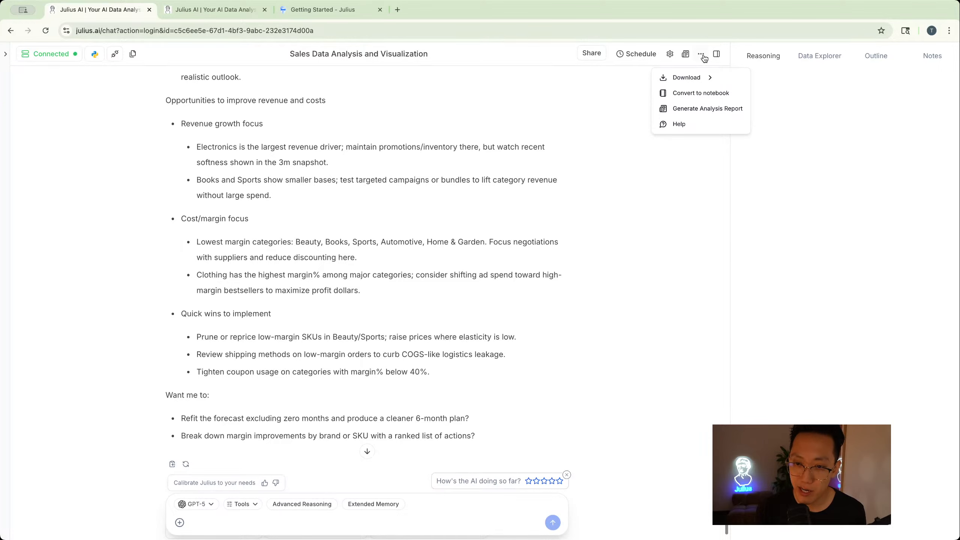
click(665, 124)
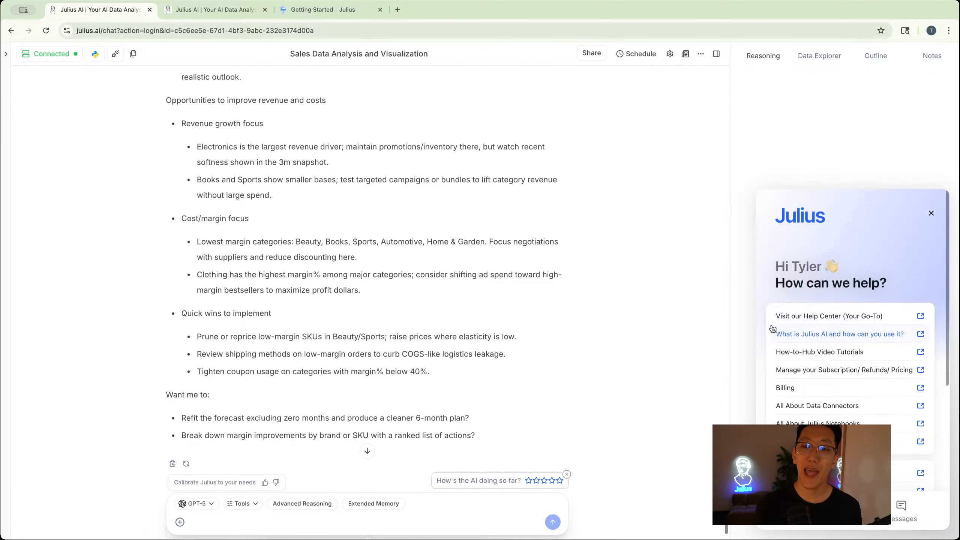
scroll(773, 329, down, 1)
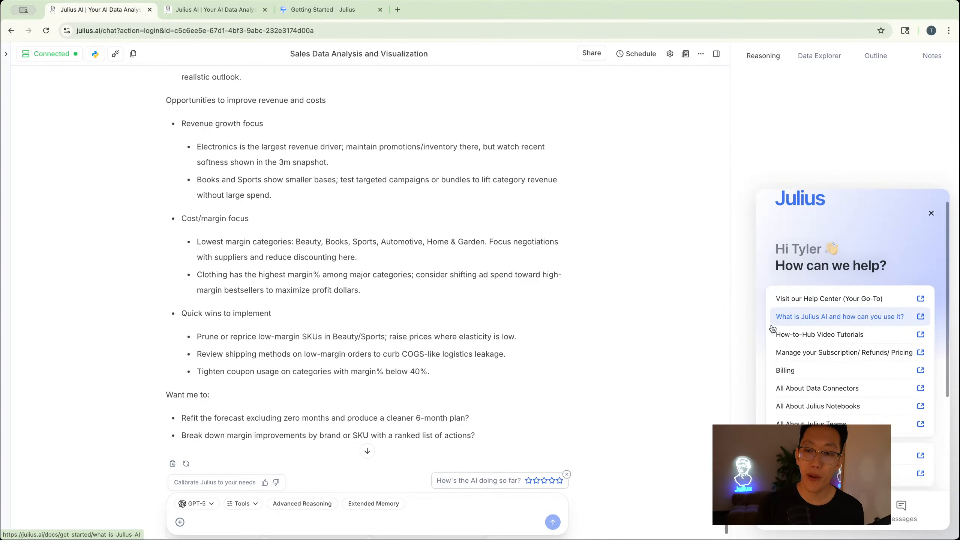
scroll(773, 329, down, 3)
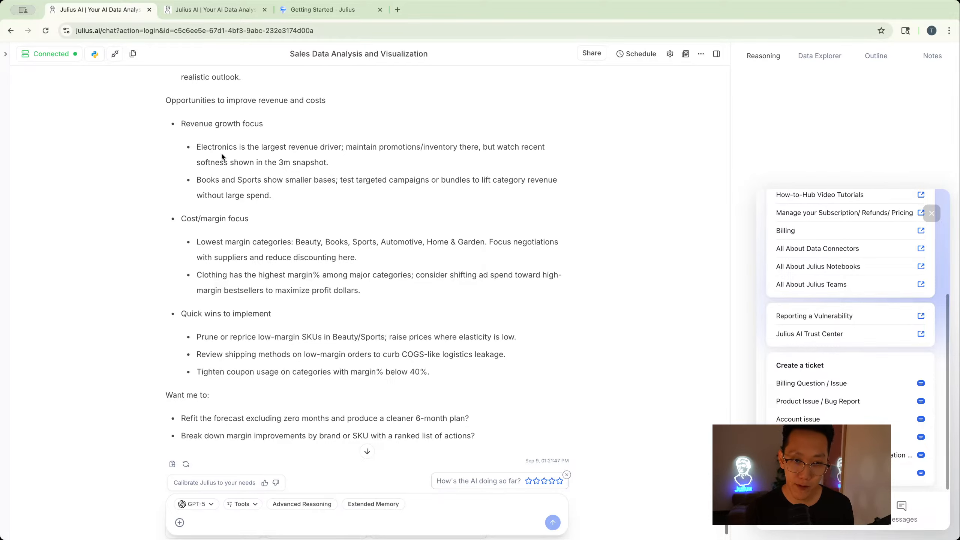
scroll(221, 153, up, 15)
scroll(222, 157, up, 10)
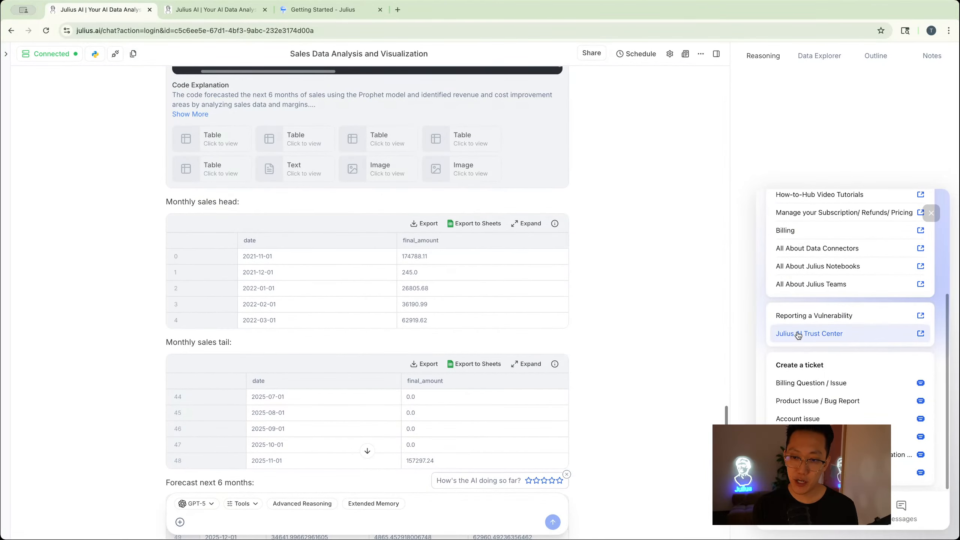
- Open the Julius AI Trust Center and review its compliance overview and security controls
click(812, 333)
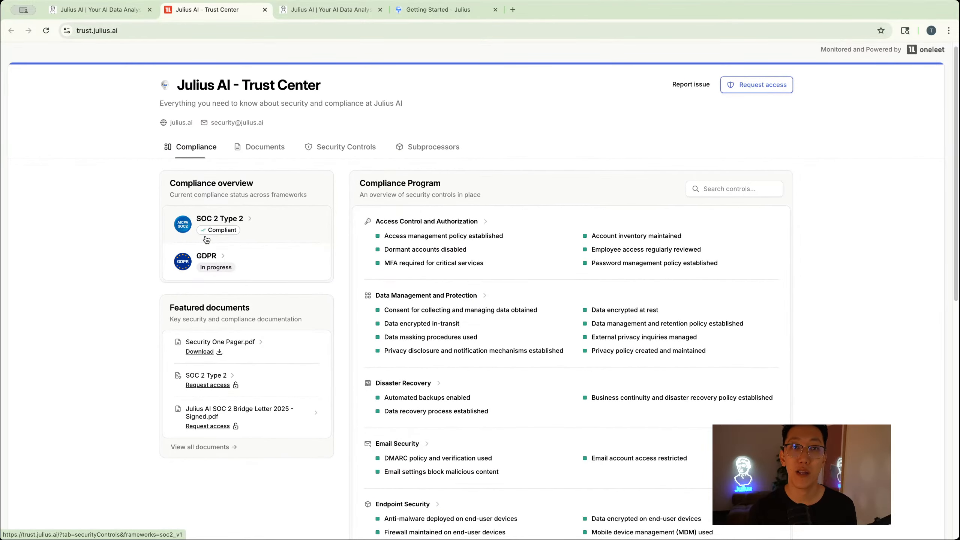
scroll(206, 239, down, 1)
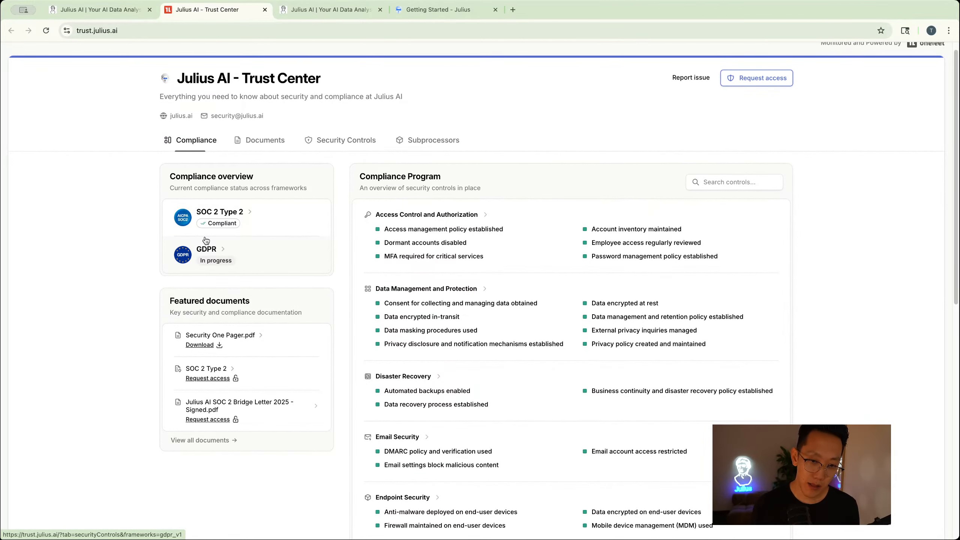
scroll(206, 239, down, 1)
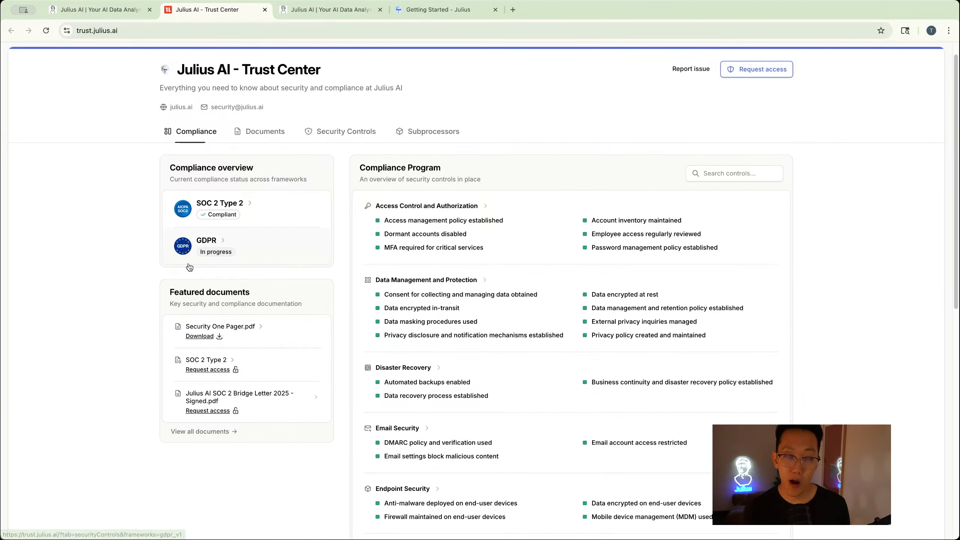
scroll(190, 262, down, 1)
scroll(191, 262, down, 1)
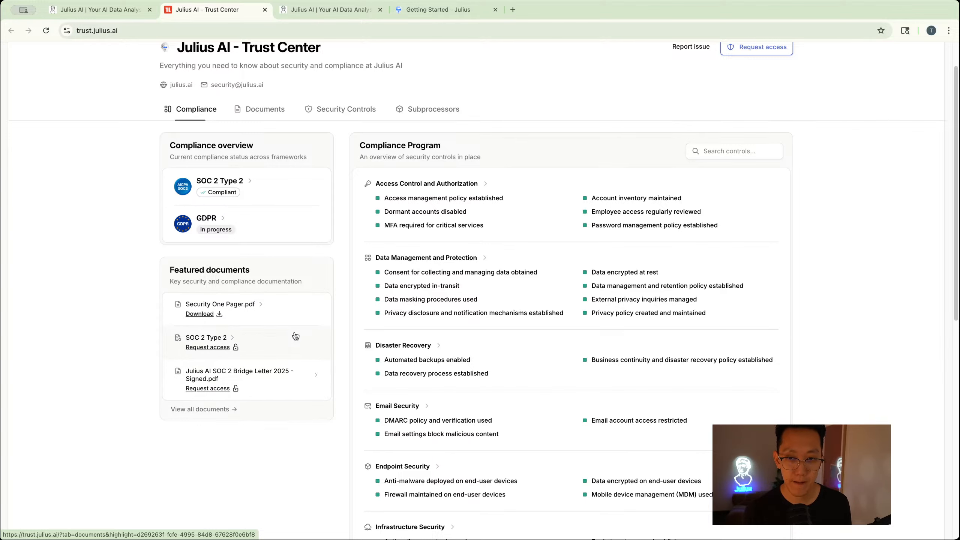
scroll(420, 95, up, 2)
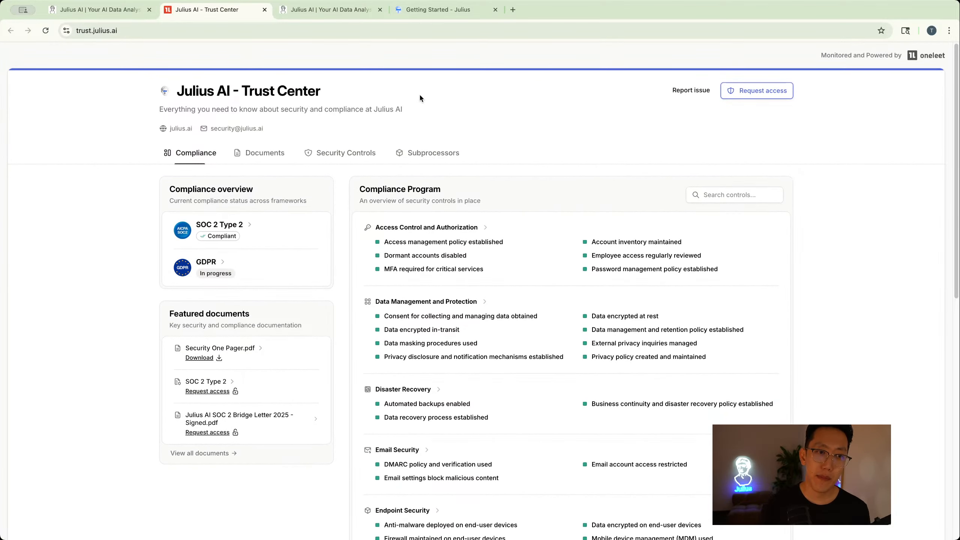
- Return to the analysis chat and open the model selector to view the available models
click(435, 10)
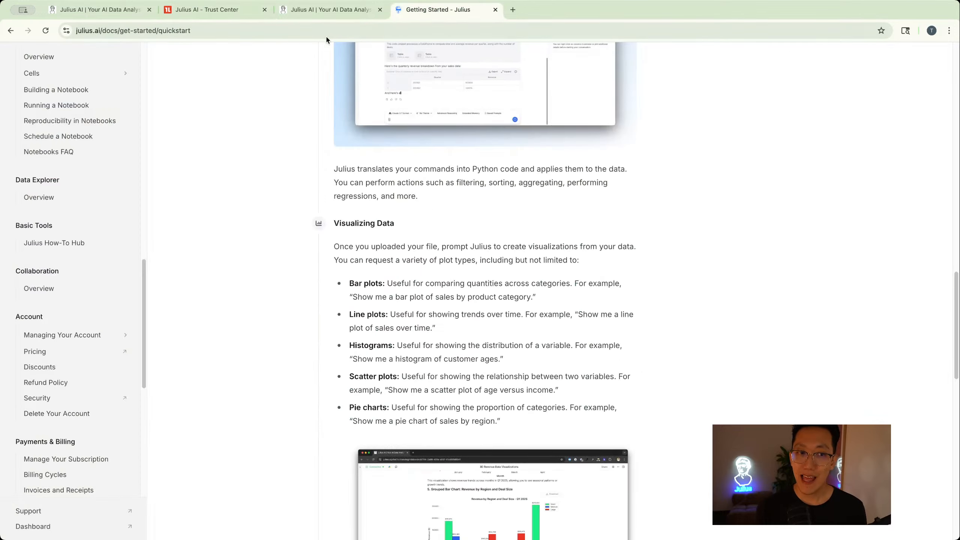
click(116, 8)
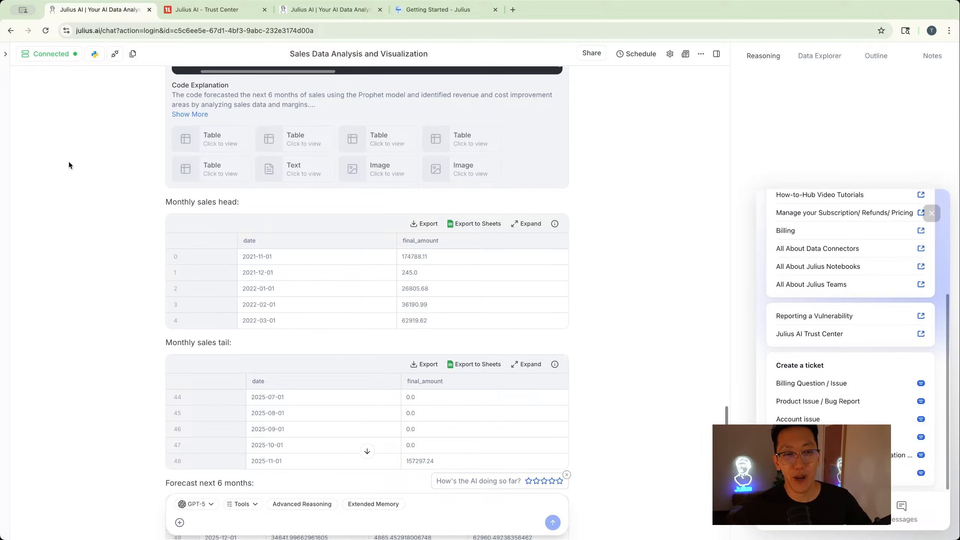
click(211, 505)
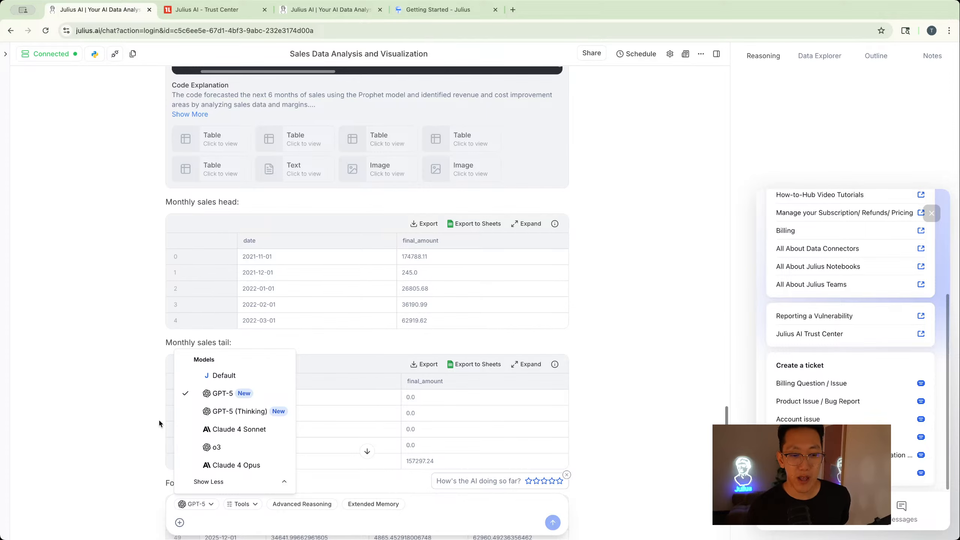
click(165, 525)
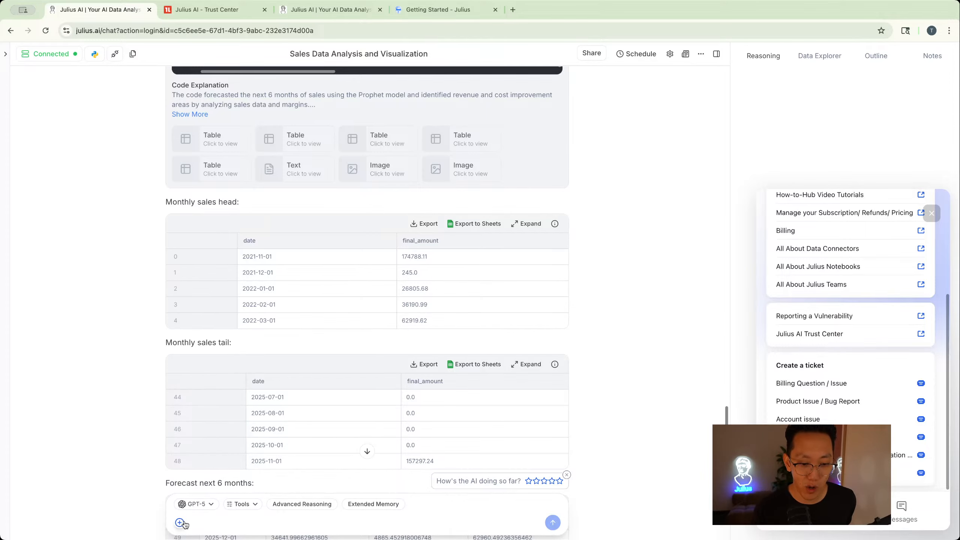
- Open the Data Connectors page to view existing connections and available connectors
click(180, 523)
click(91, 483)
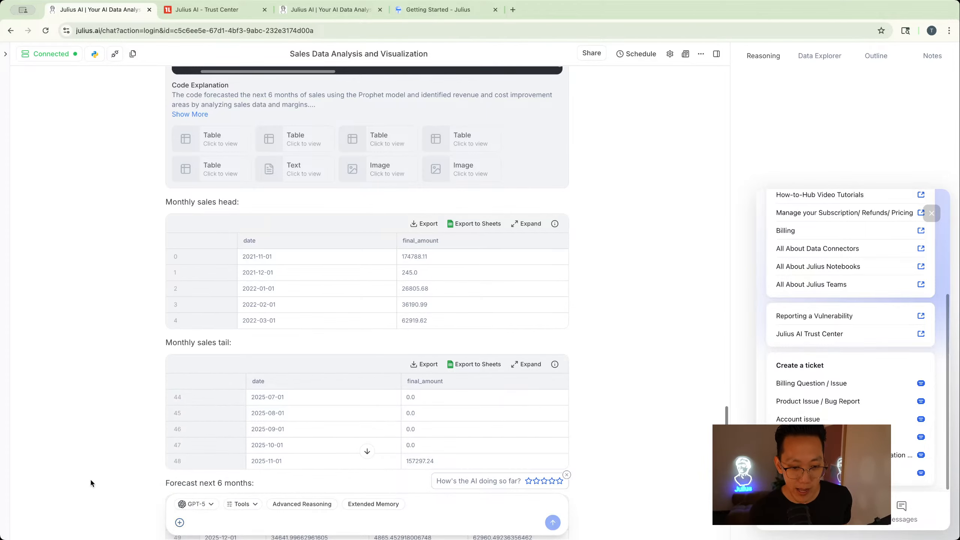
mouse_move(5, 54)
click(29, 139)
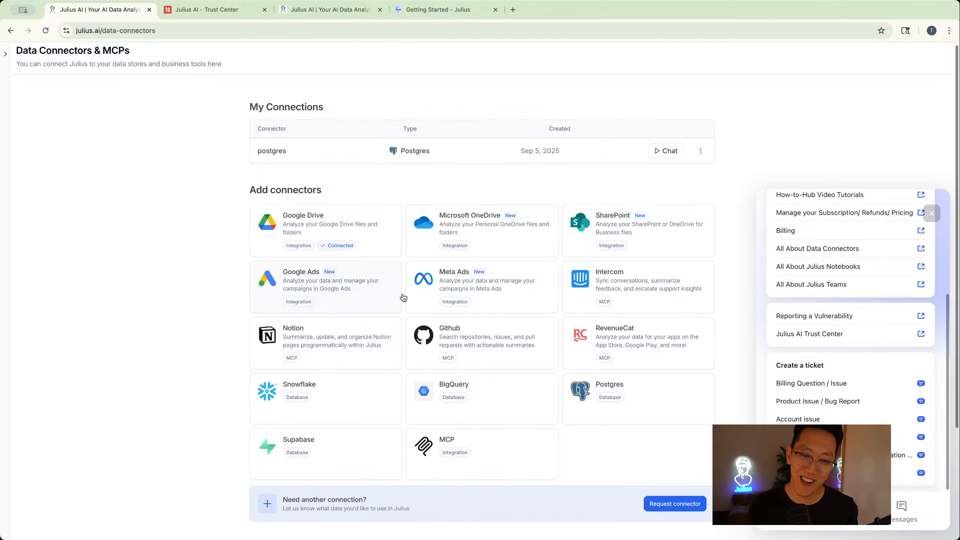
- Open the Meta Ads connector's login page, then return to the Data Connectors page
click(465, 289)
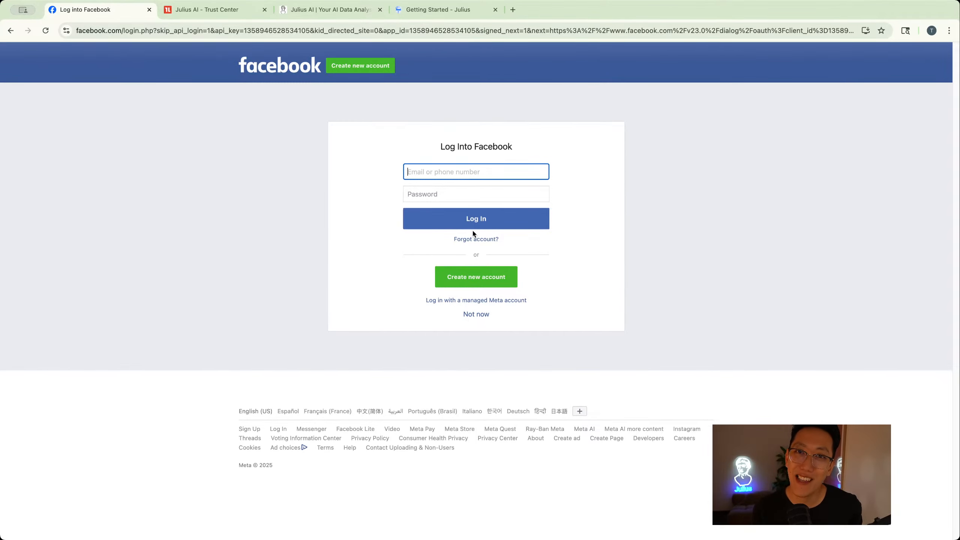
click(10, 30)
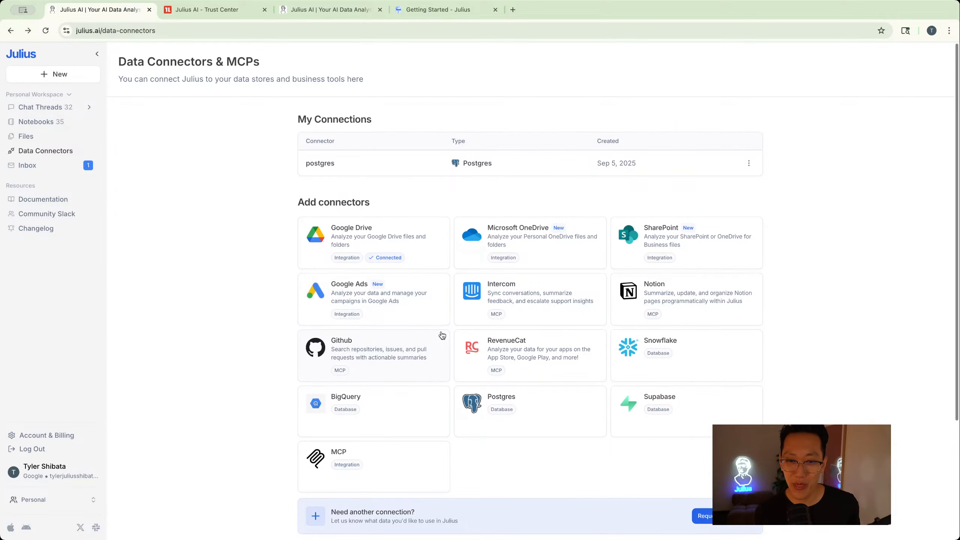
- Scroll through the available connectors and reload the Data Connectors page
scroll(442, 335, down, 3)
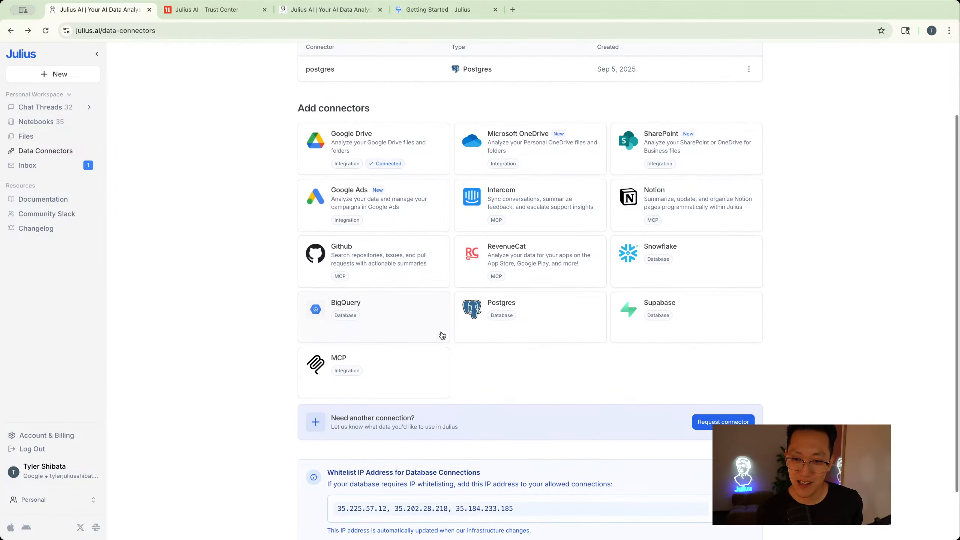
scroll(442, 335, up, 1)
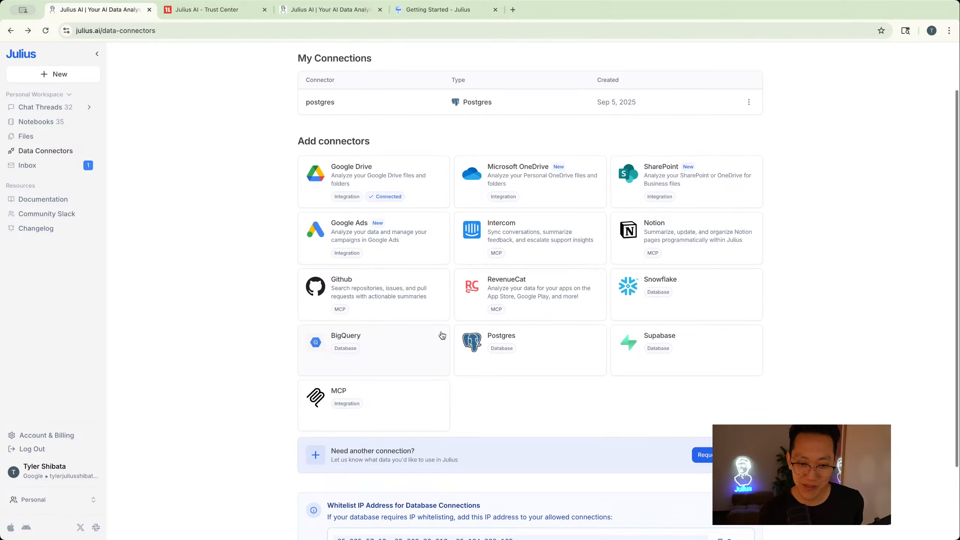
scroll(442, 336, up, 1)
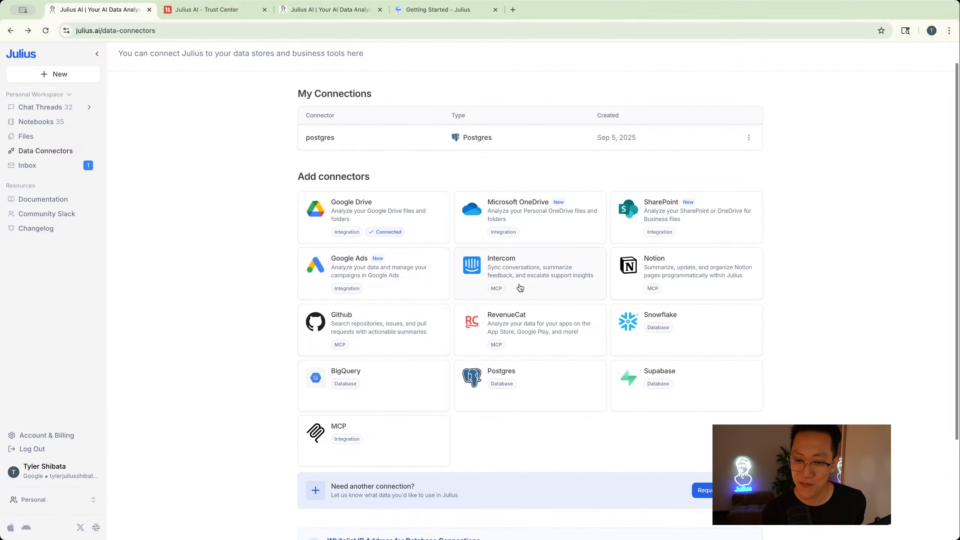
scroll(520, 288, down, 4)
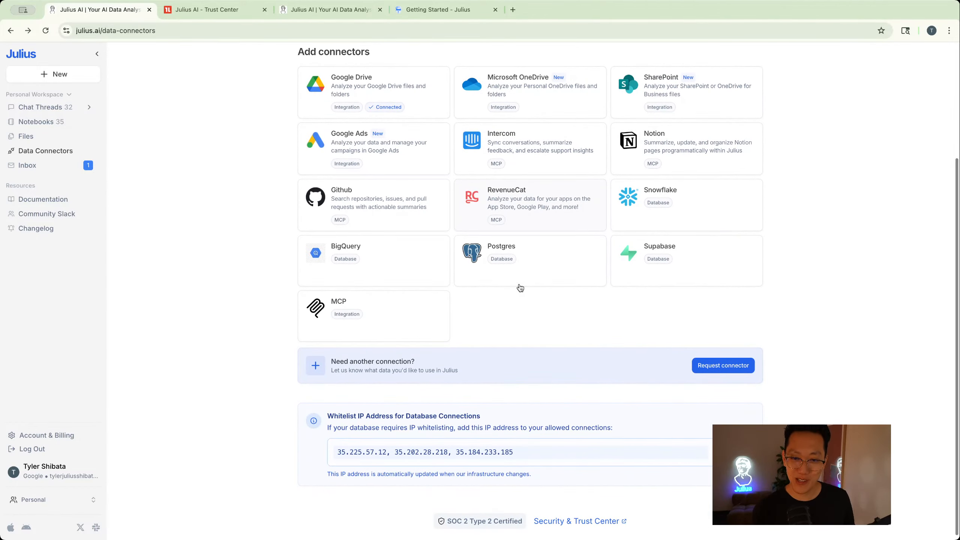
scroll(520, 288, up, 5)
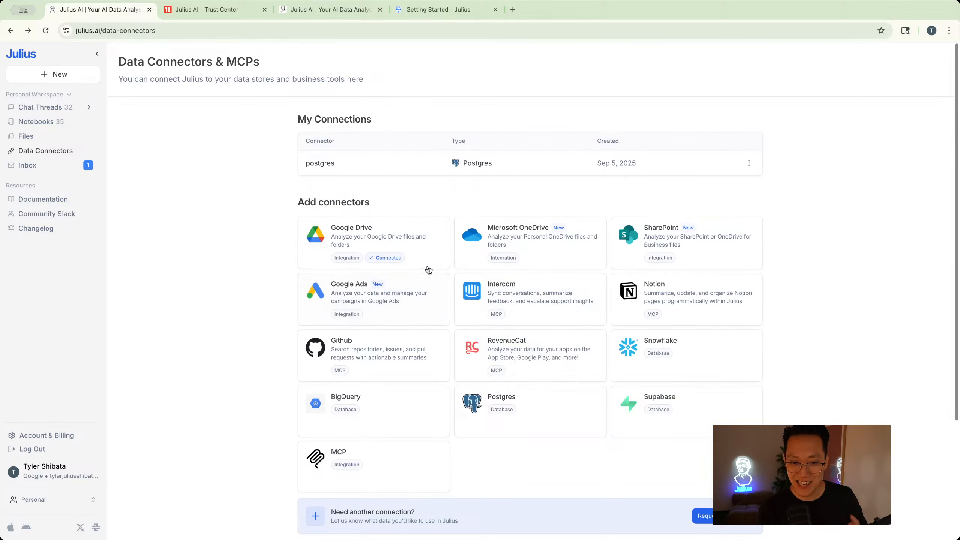
click(46, 31)
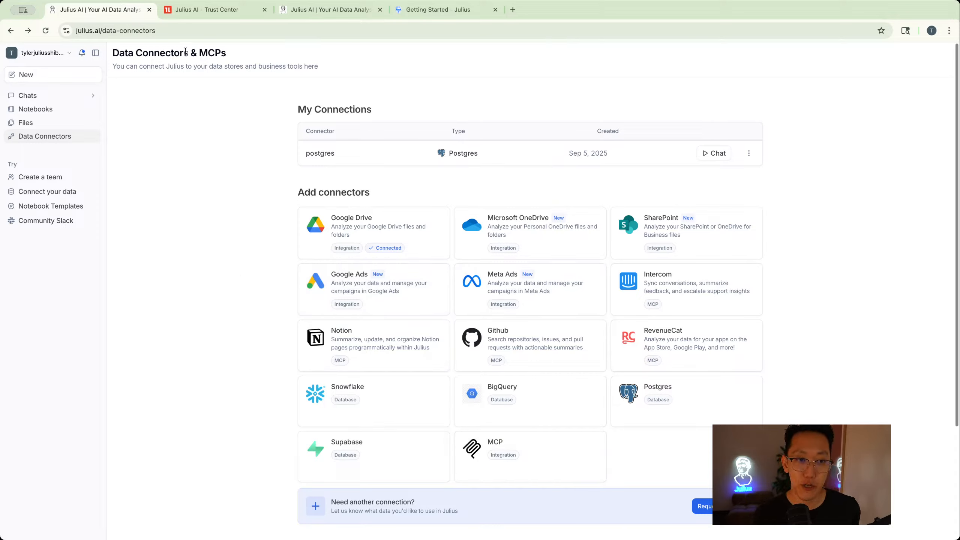
- Switch to the notebook tab and open the Sales Data Analysis and Visualization chat from the chats list
click(287, 9)
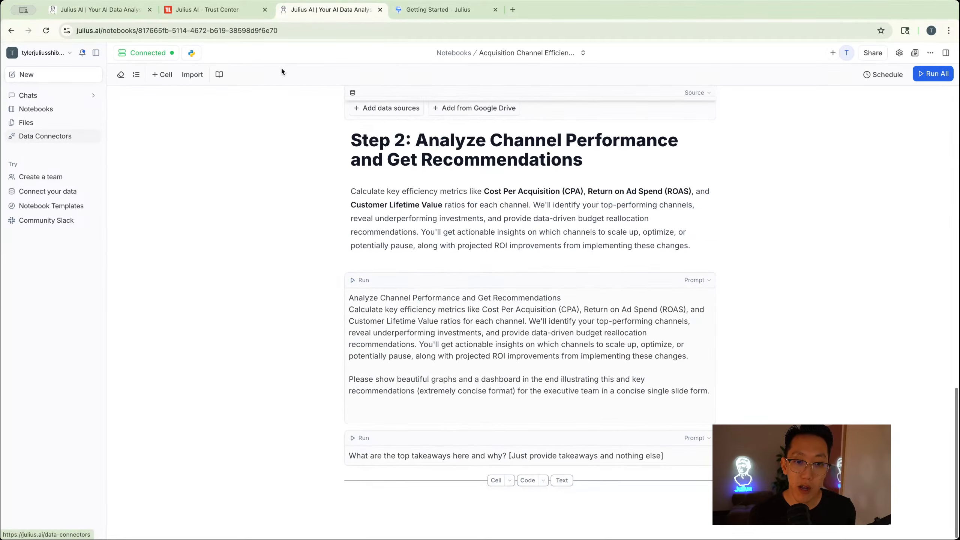
click(32, 96)
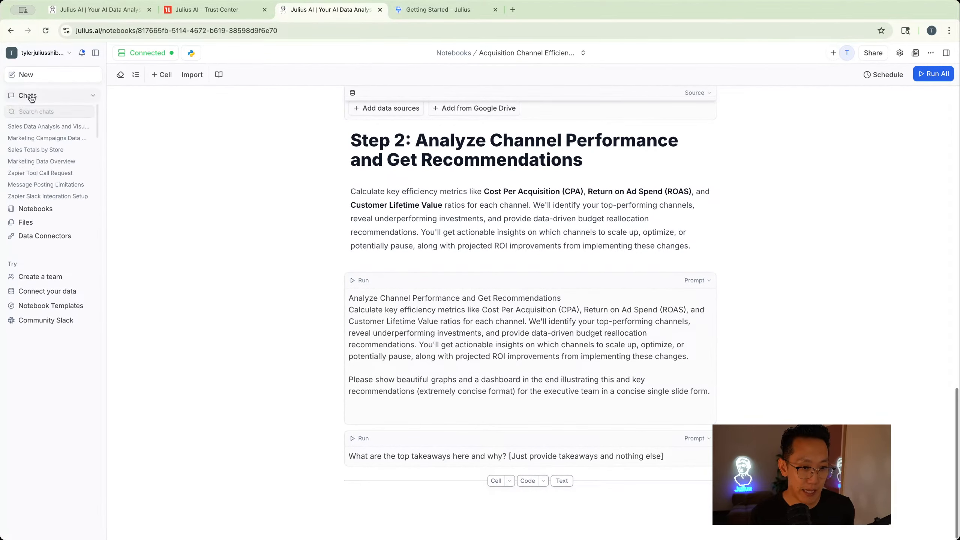
click(32, 126)
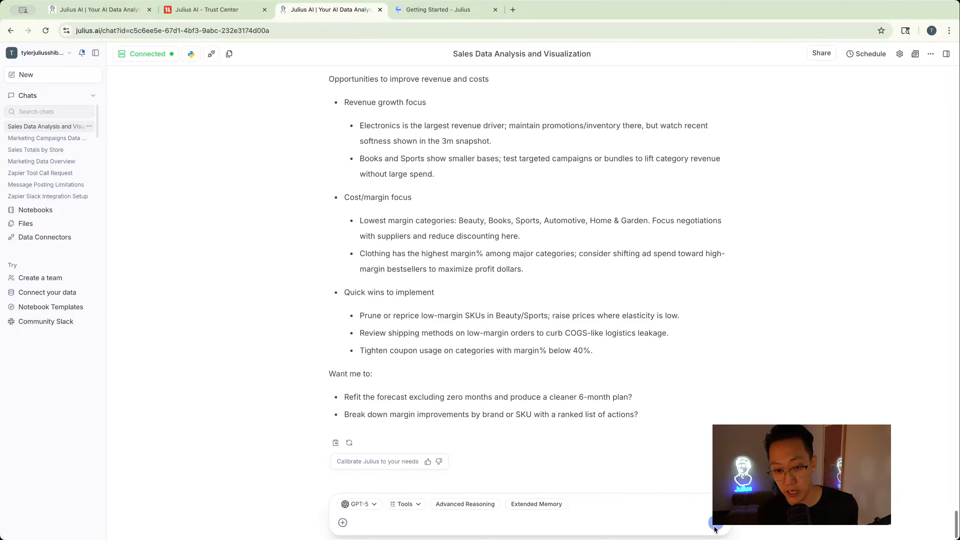
scroll(682, 392, up, 20)
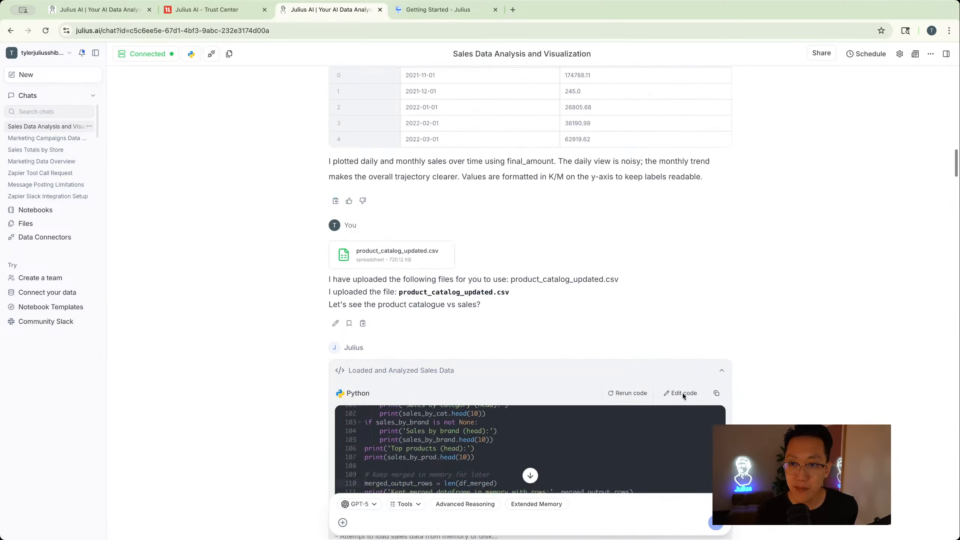
scroll(683, 394, up, 5)
scroll(573, 474, down, 20)
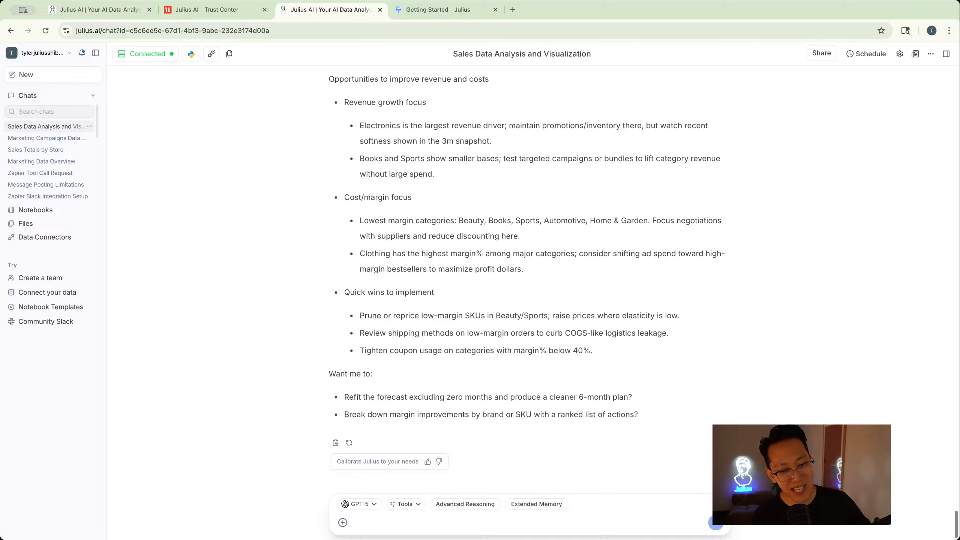
- Open the chat's model selector to review the model options, then close it
click(355, 504)
click(642, 447)
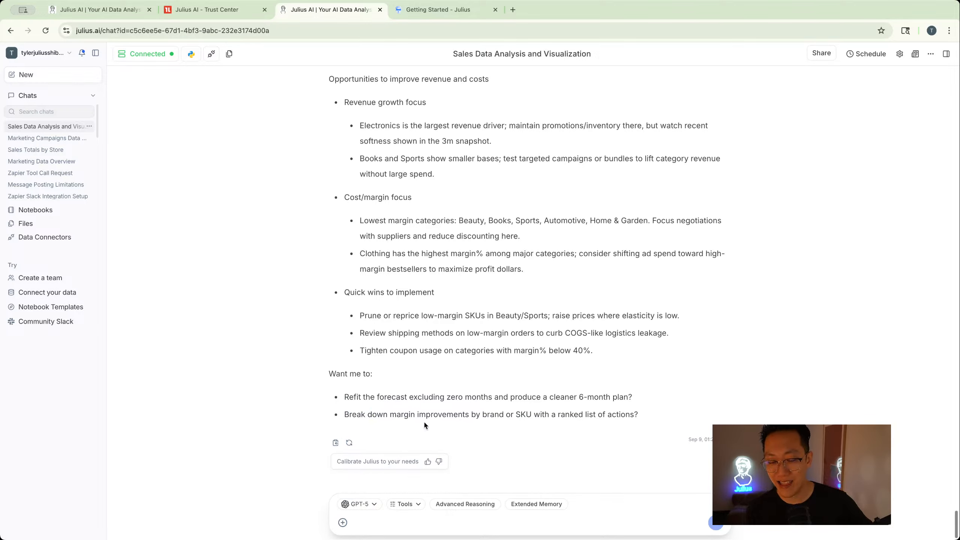
click(355, 506)
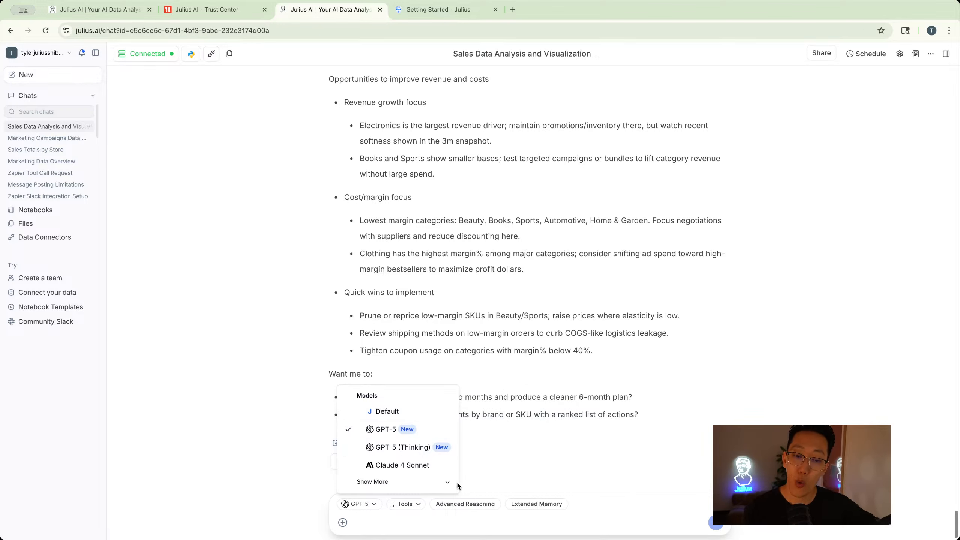
click(478, 399)
- Highlight the response's cost and revenue recommendations and its two follow-up suggestions
scroll(536, 392, up, 1)
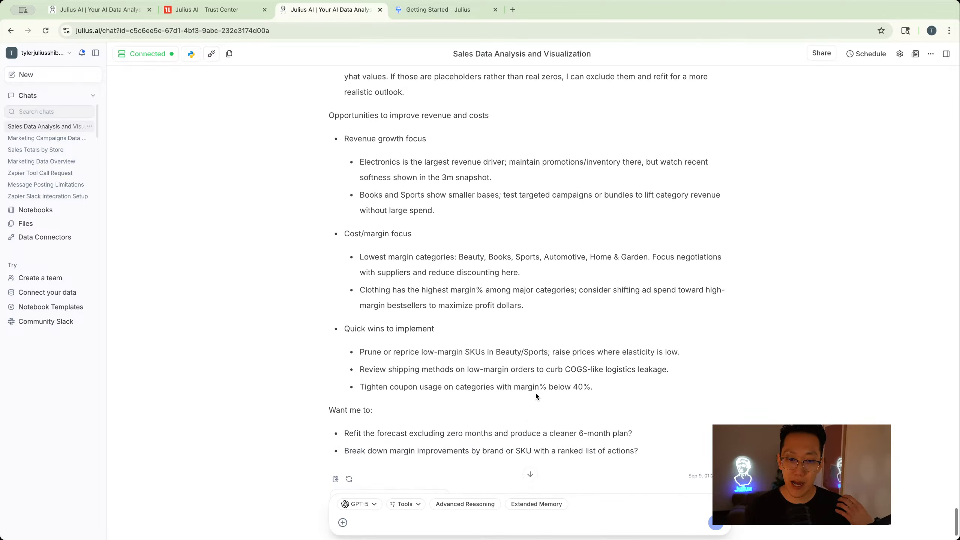
drag(322, 401, 434, 427)
click(434, 427)
scroll(434, 427, down, 1)
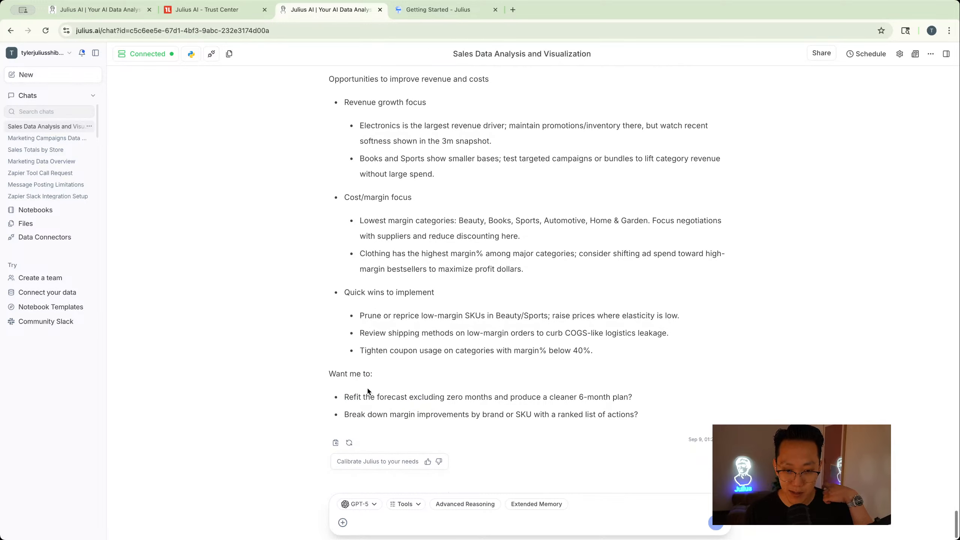
drag(340, 397, 650, 419)
click(651, 419)
- Reopen the model list from the message box and dismiss it again
click(526, 522)
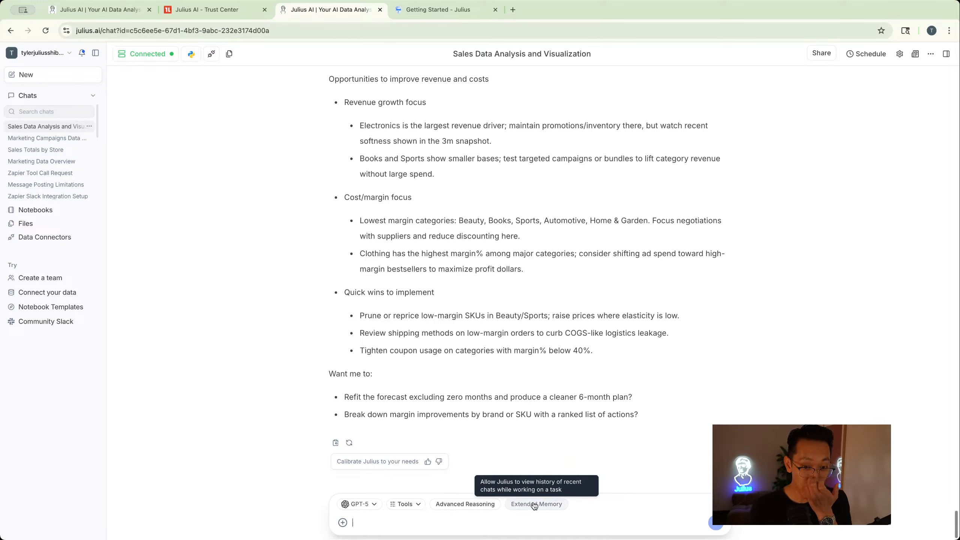
click(350, 505)
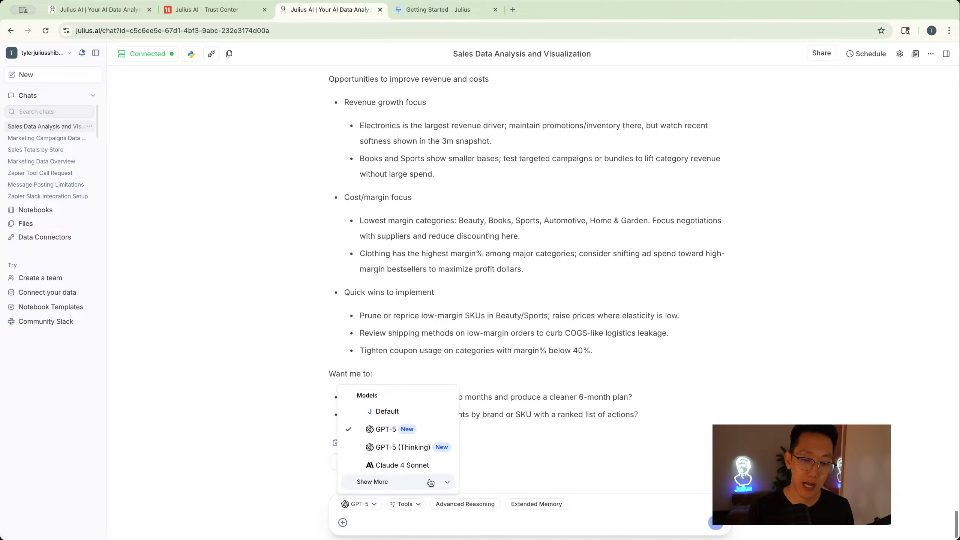
click(584, 452)
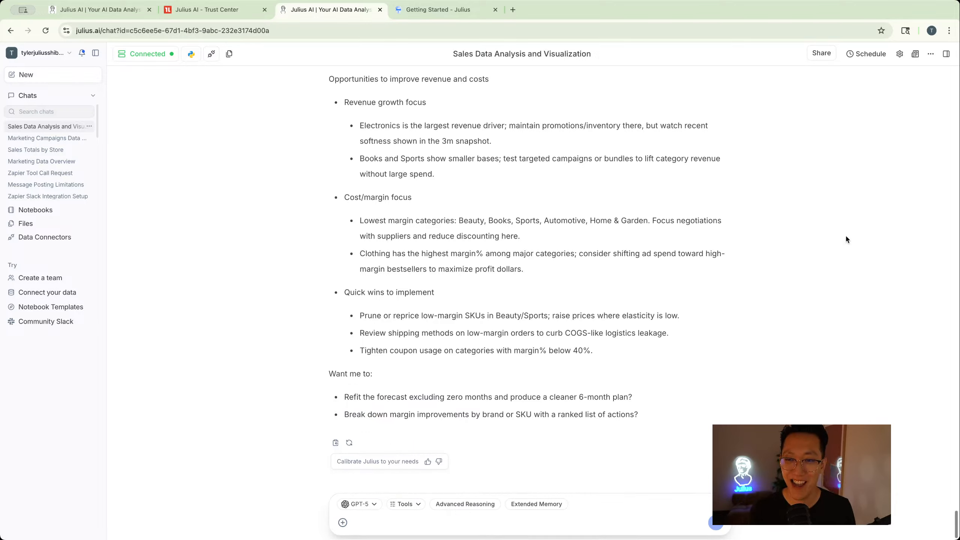
- Write the prompt 'Create the pivot table for me, do not ask for permissions or for confirmation just do it.'
click(513, 530)
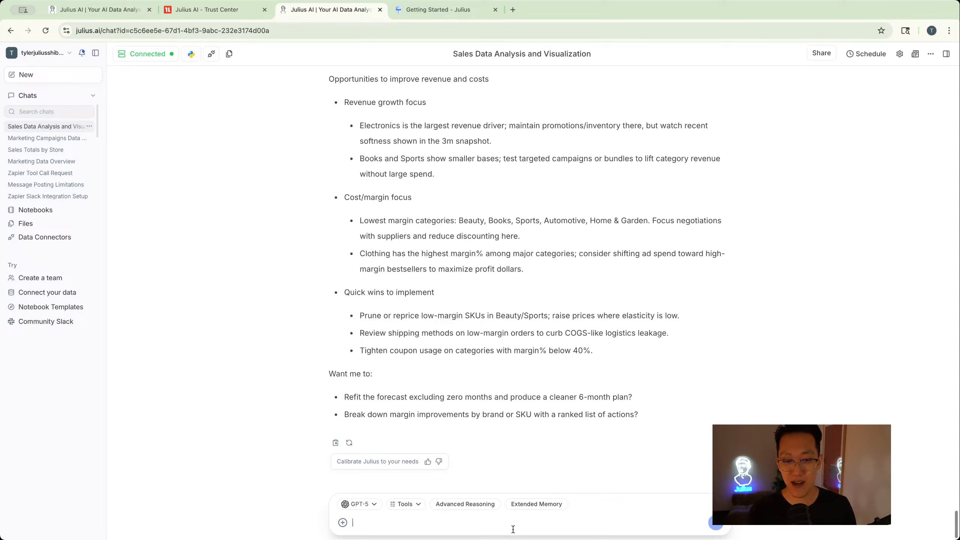
text(Create the )
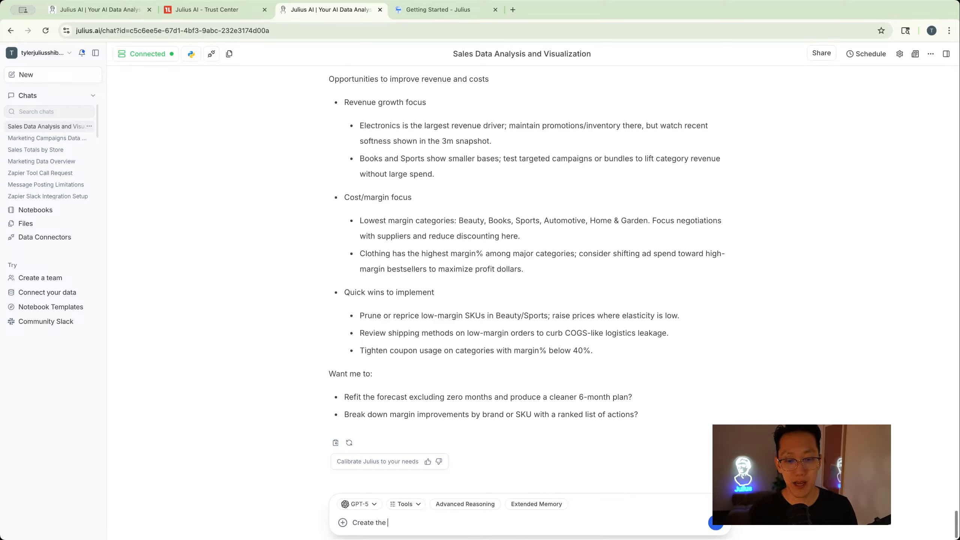
text(pivot table for me, )
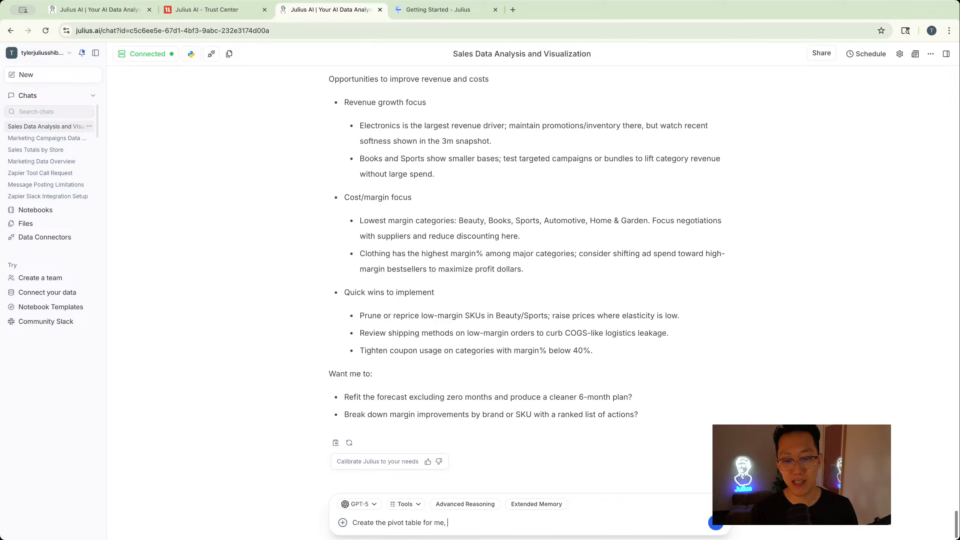
text(do not ask for )
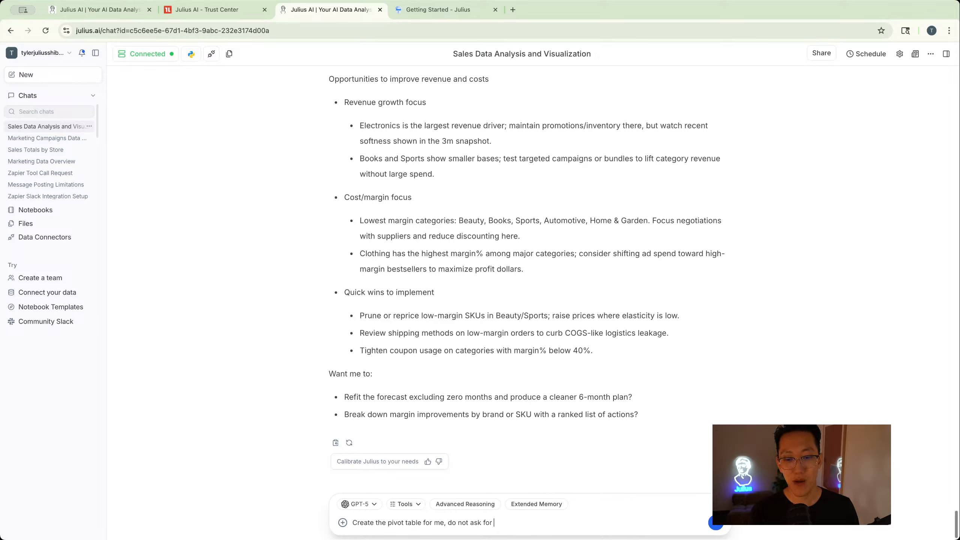
text(permissions or for c)
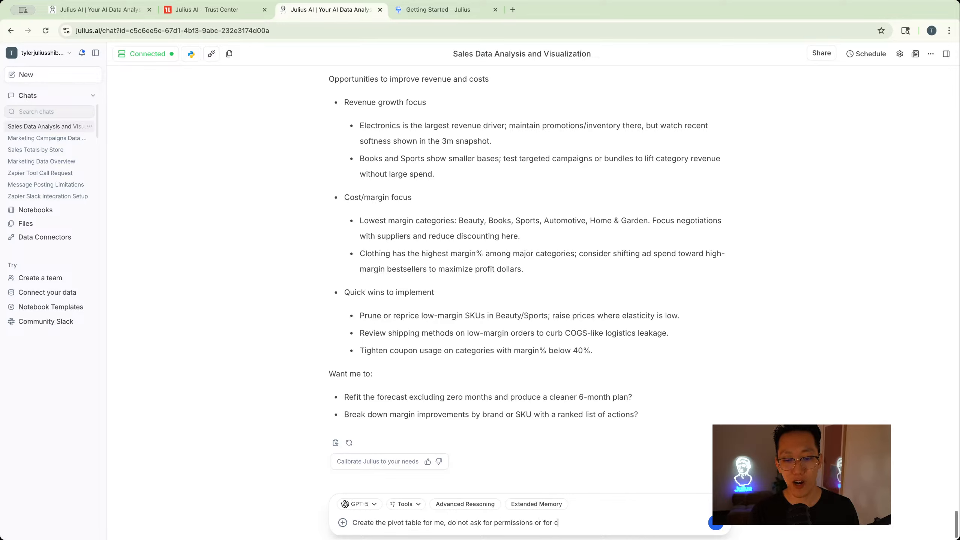
text(onfirmation just do it.)
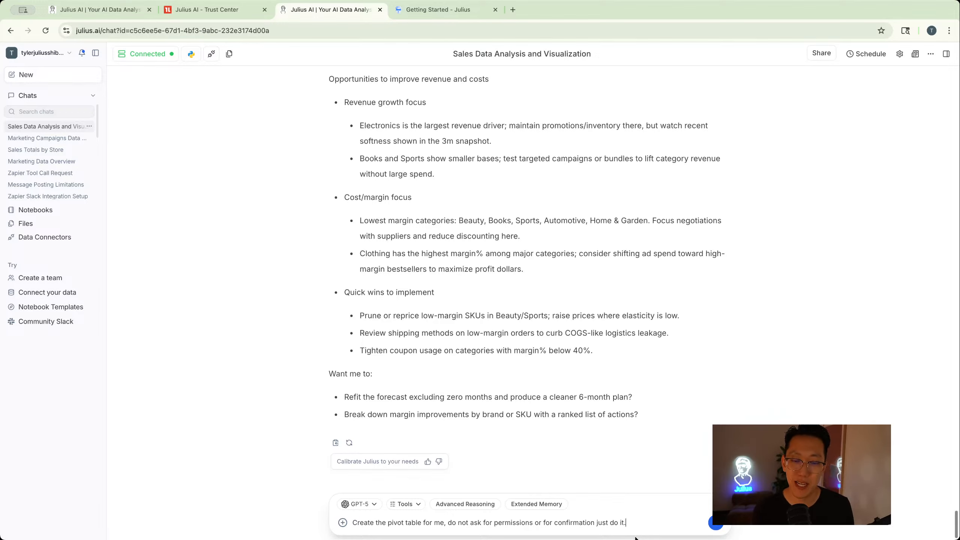
- Open Settings and review the Customize Julius instruction about not asking for confirmation, then close the dialog
click(900, 53)
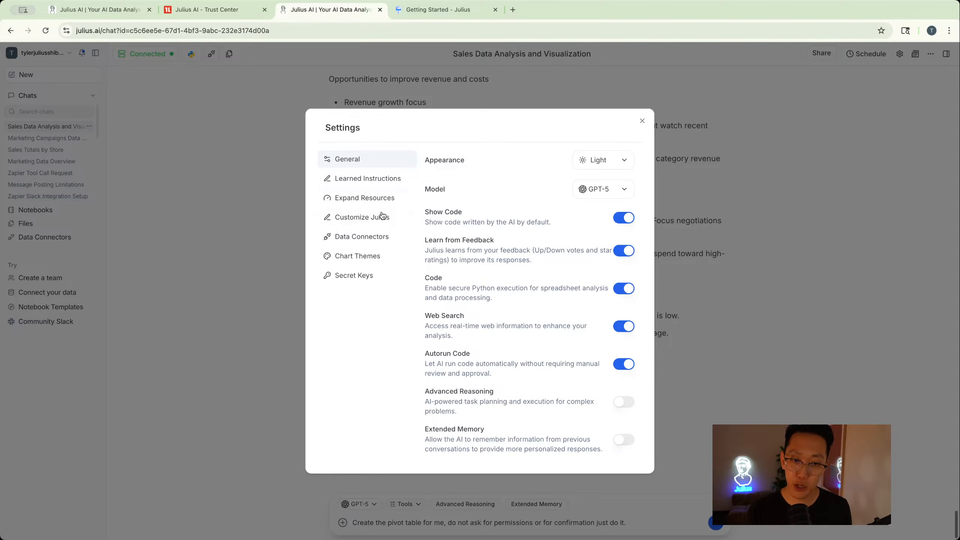
click(357, 222)
drag(474, 346, 427, 331)
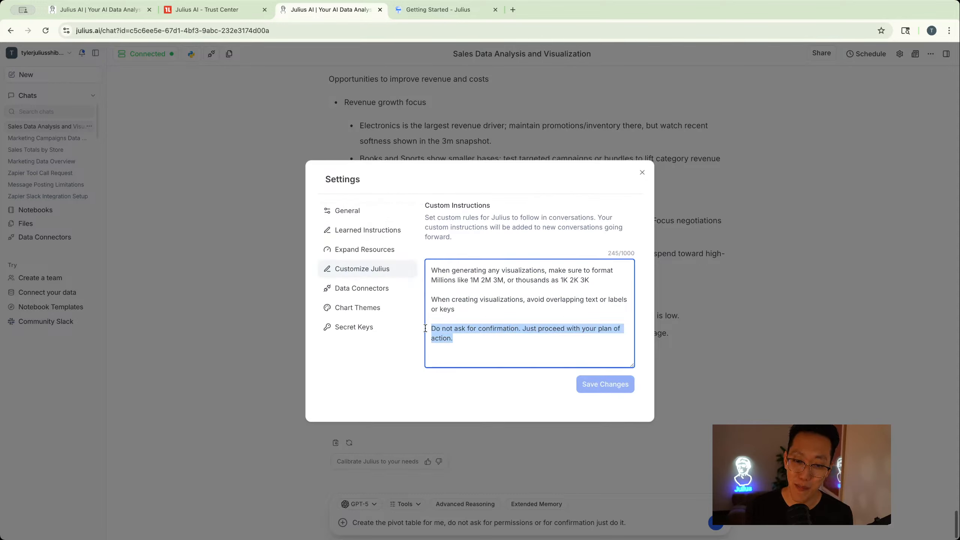
click(462, 335)
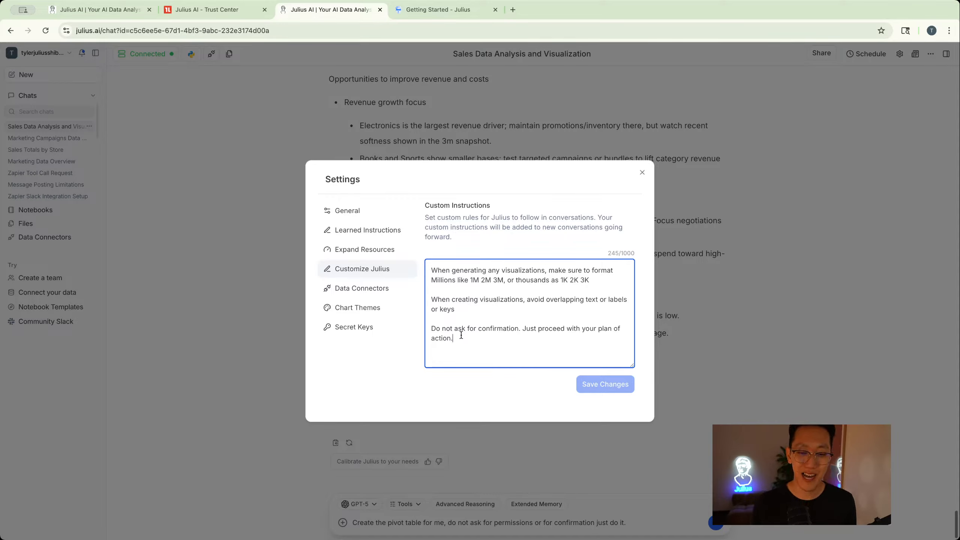
drag(454, 339, 430, 329)
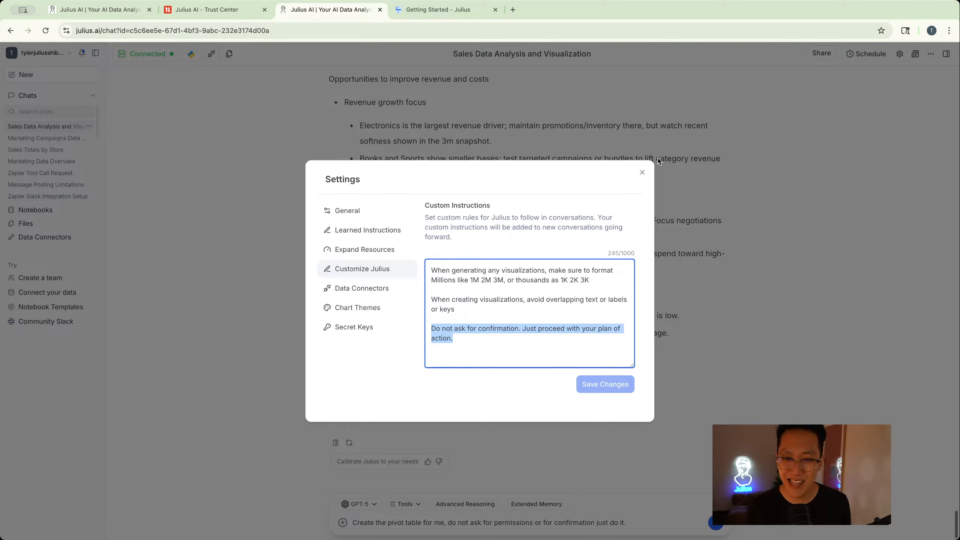
click(642, 174)
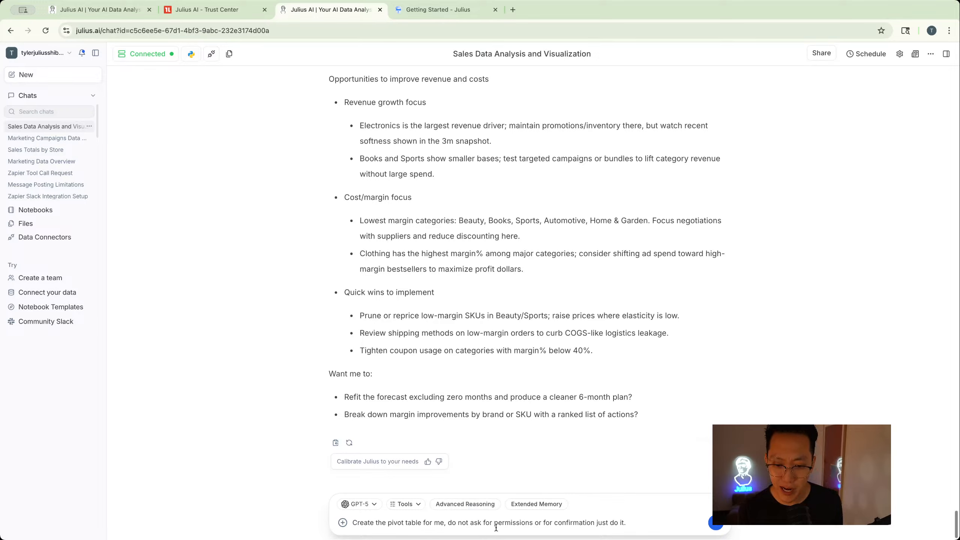
- Append '[Do this and nothing else]' to the prompt and select the whole prompt text
text(. n)
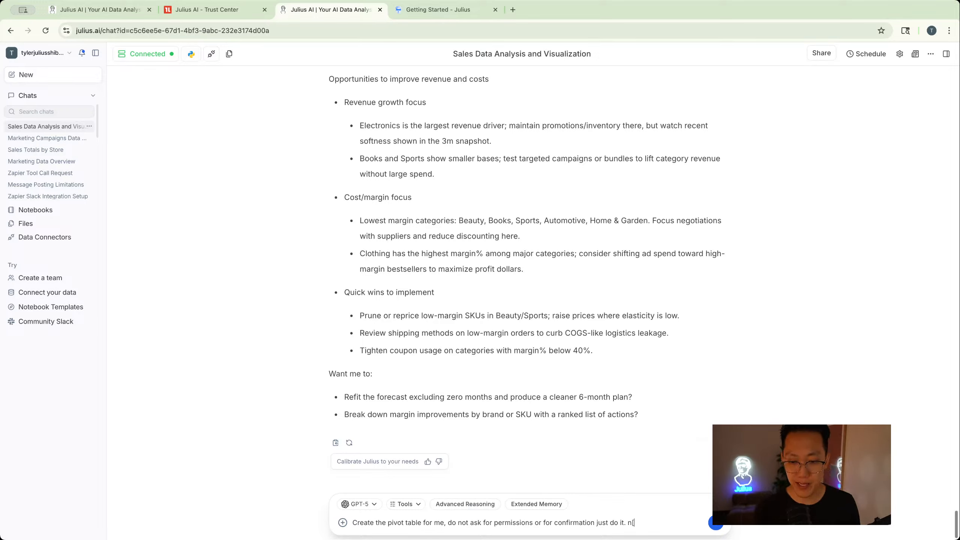
text([Do )
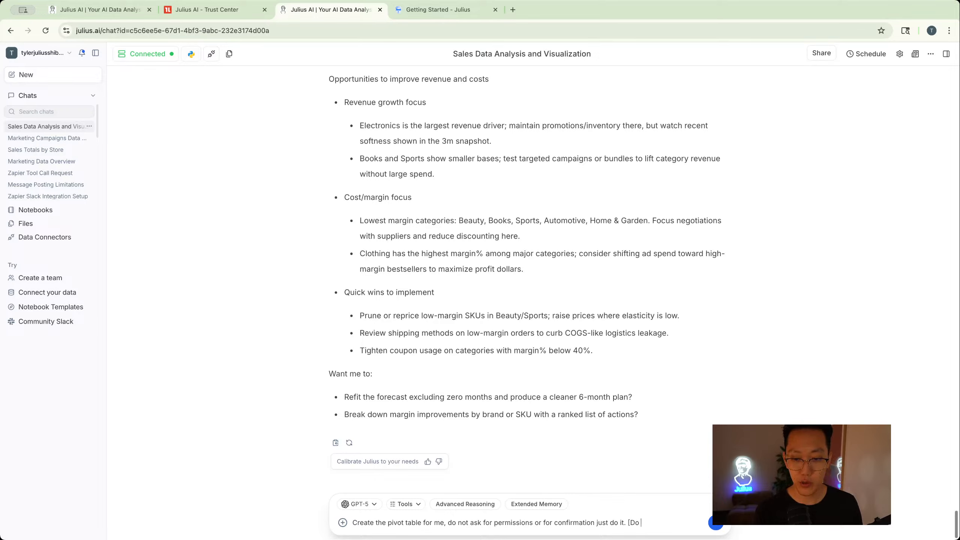
text(this and nothing else])
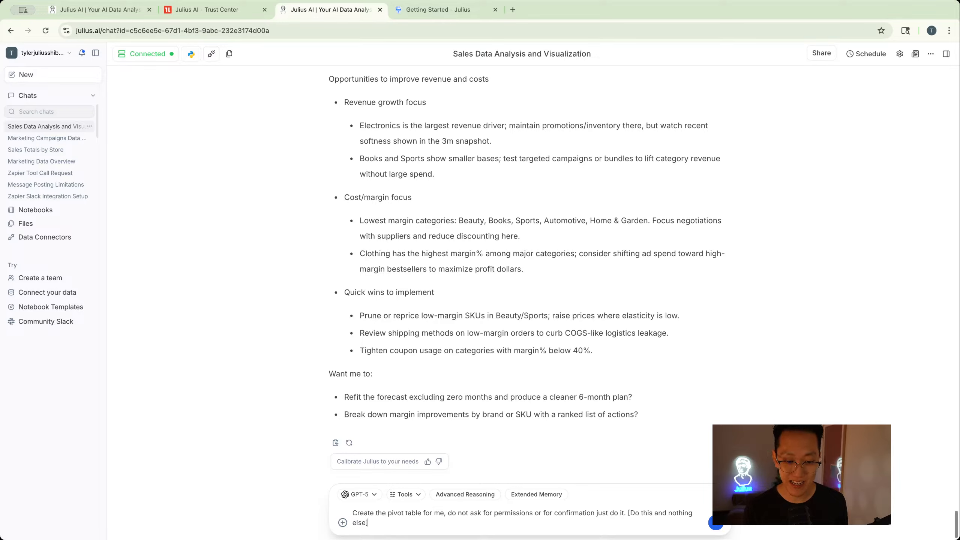
triple_click(547, 514)
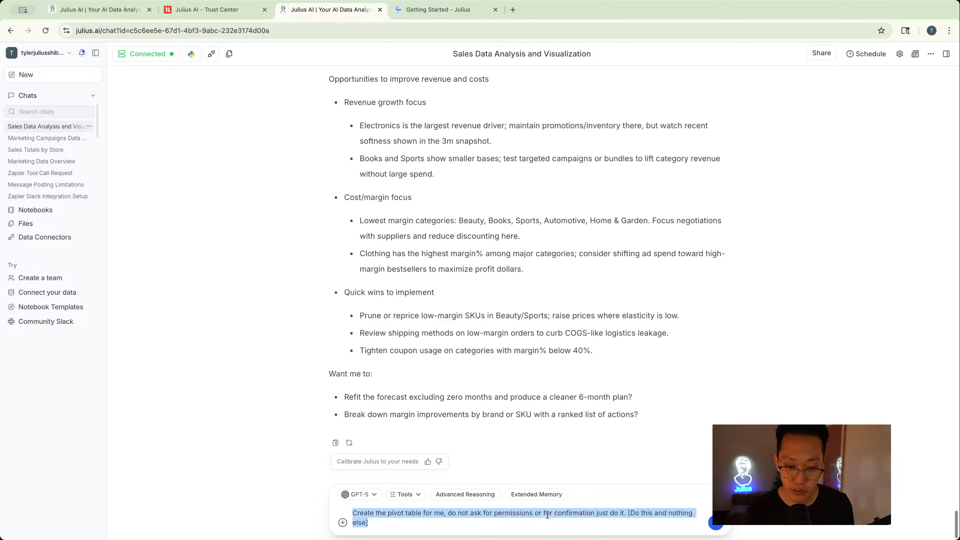
- Open the model list from the message box, expand it to show more models, and dismiss it
click(542, 519)
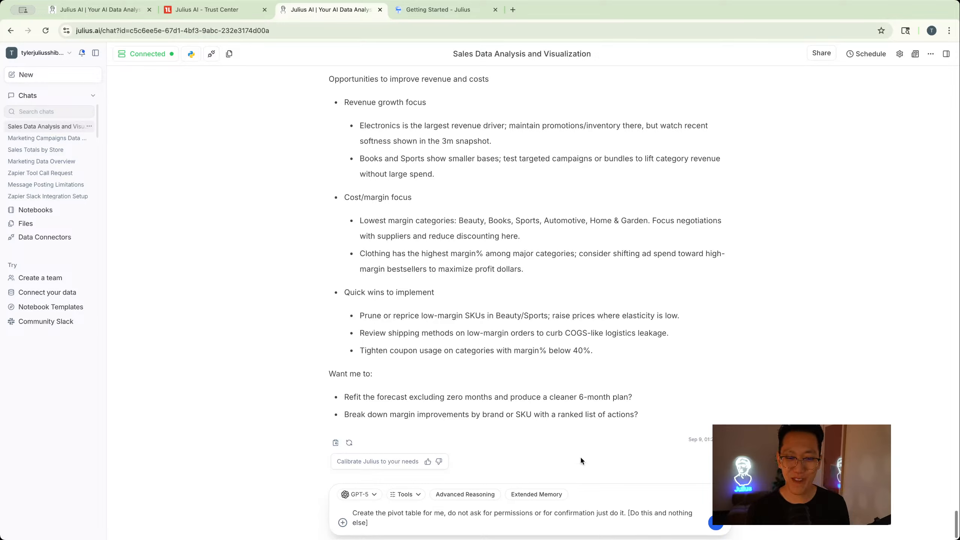
click(354, 495)
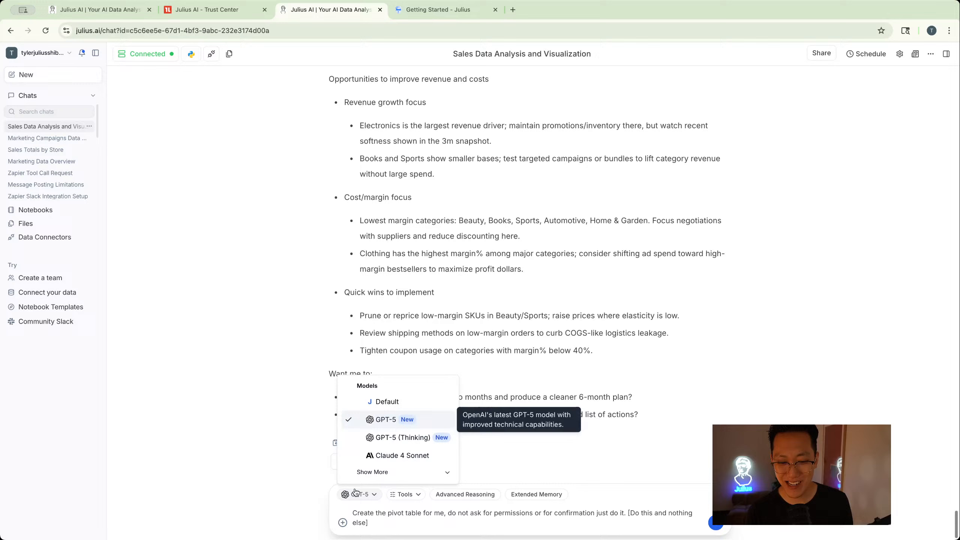
click(372, 472)
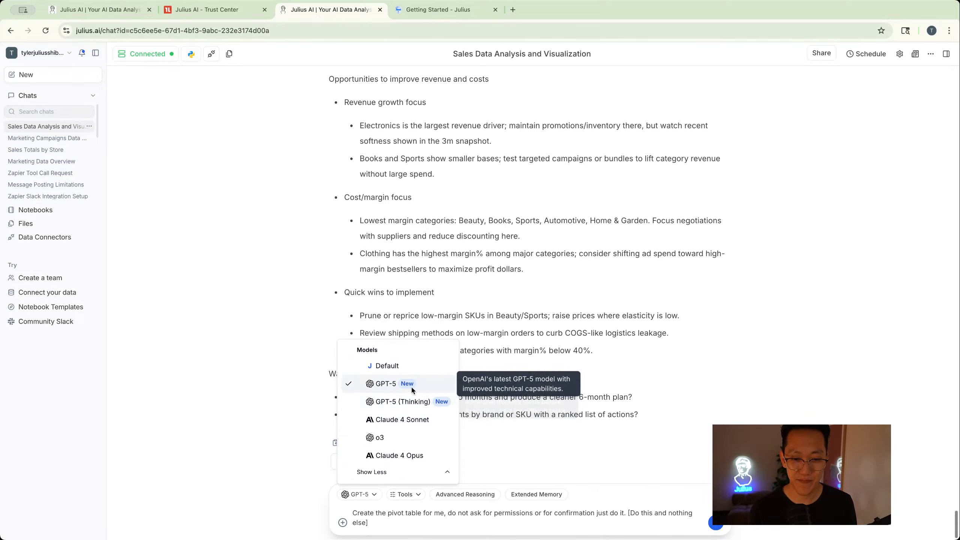
click(543, 325)
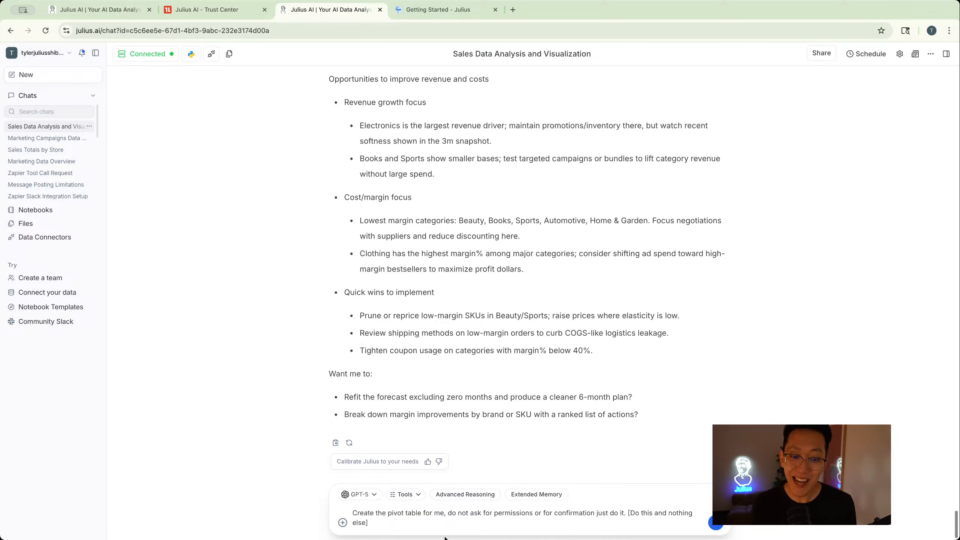
- Open the Data Connectors page to view available connectors, then go back to the sales analysis chat
click(45, 237)
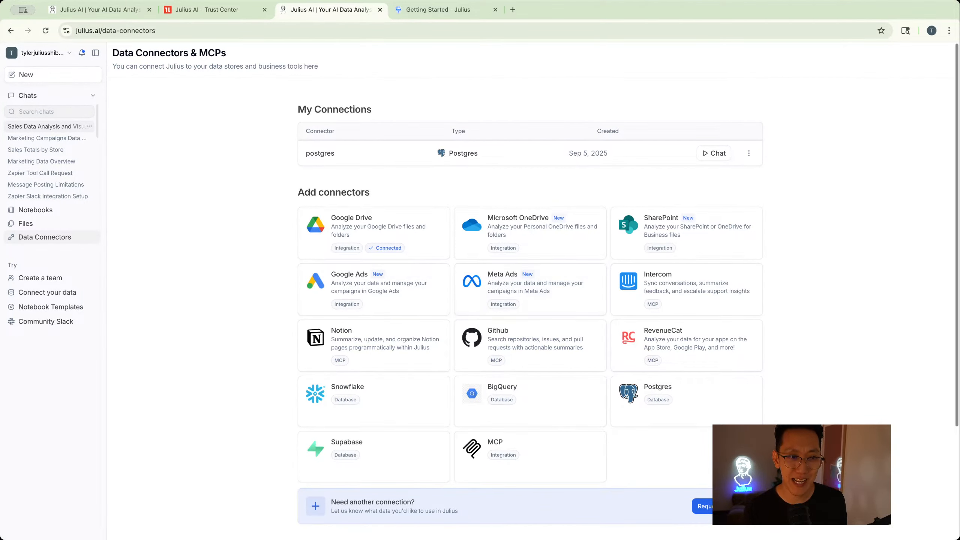
click(11, 31)
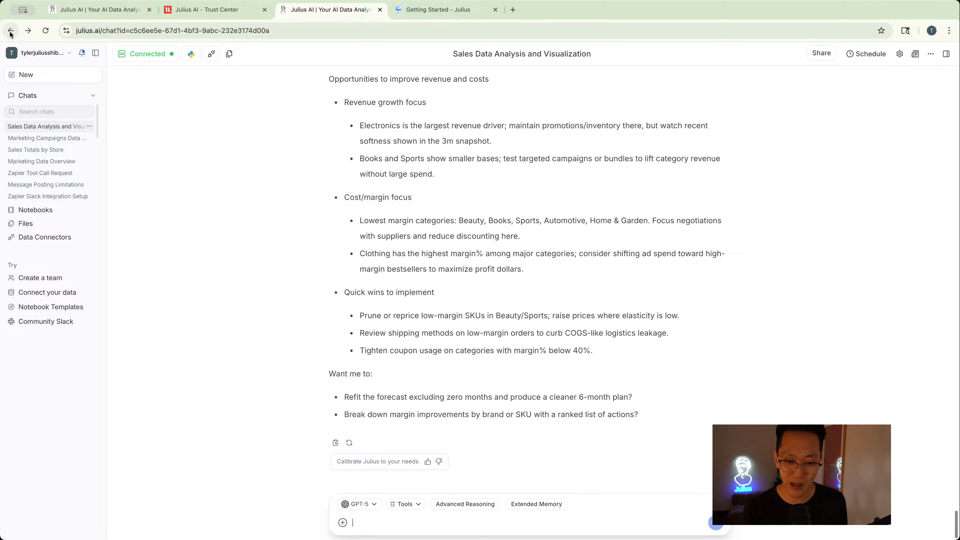